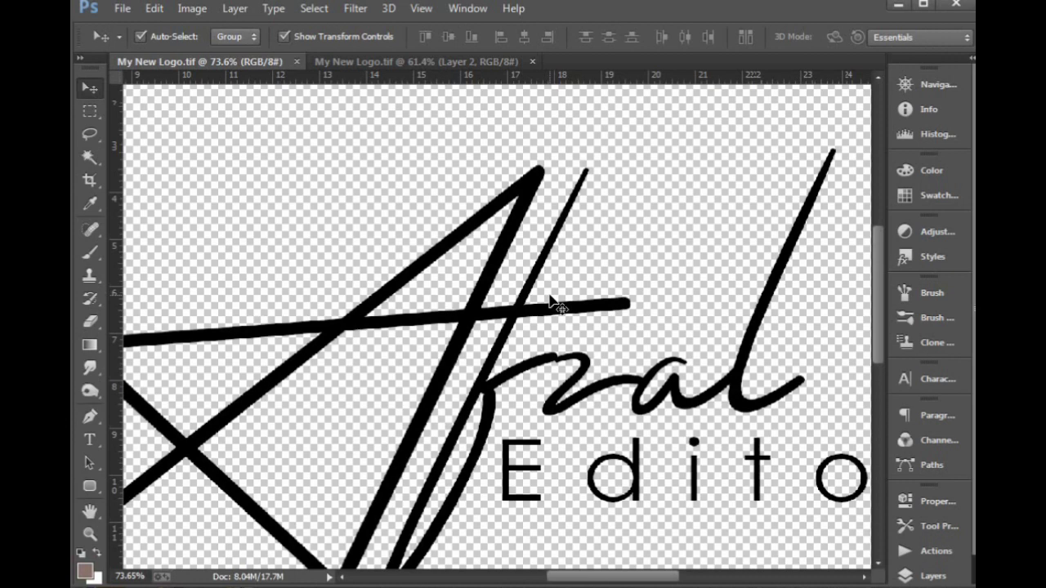
Step: Try moving the logo's fzal lettering and the large A shape separately, and undo the moves
key(ctrl+0)
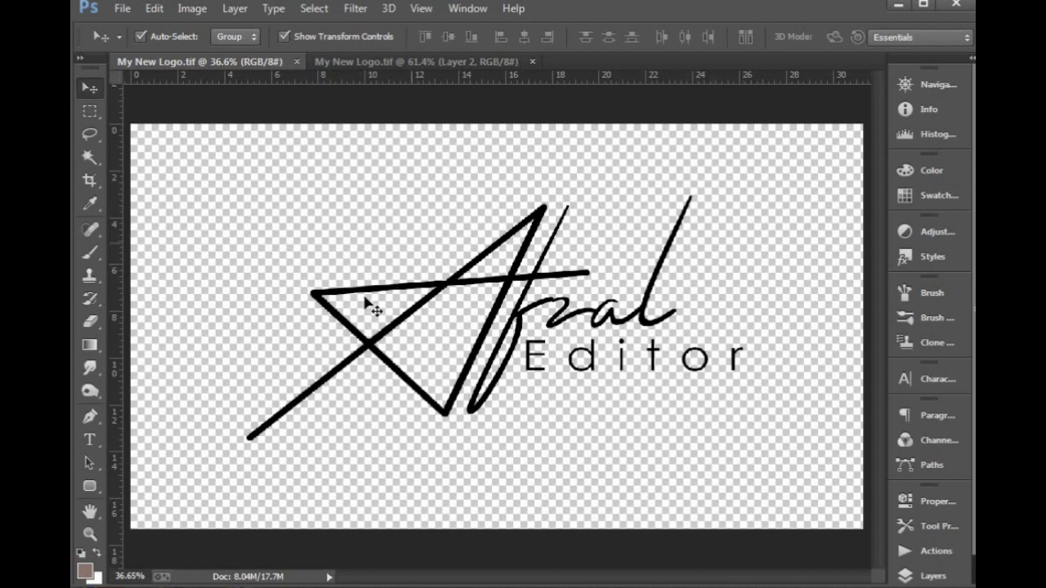
click(525, 321)
click(371, 352)
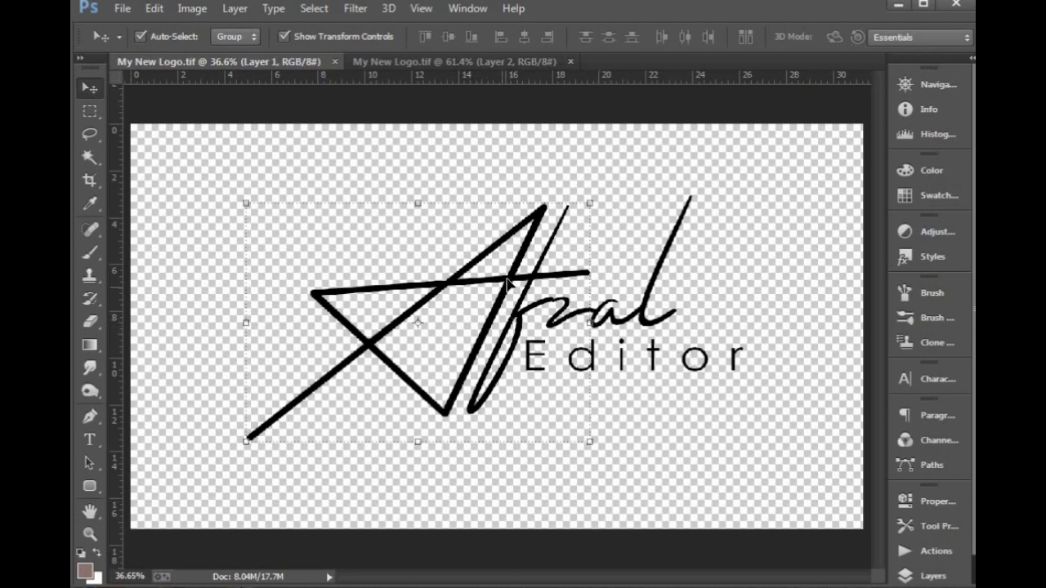
mouse_move(509, 283)
mouse_down()
mouse_move(399, 284)
mouse_move(634, 274)
mouse_up()
key(ctrl+z)
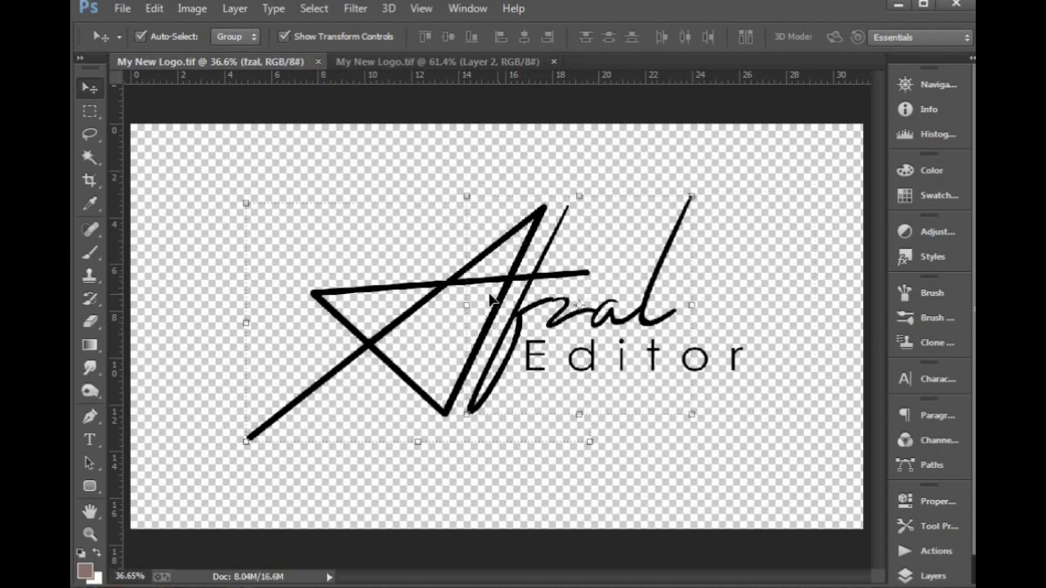
mouse_move(374, 347)
mouse_down()
mouse_move(331, 335)
mouse_move(358, 320)
mouse_move(345, 318)
mouse_up()
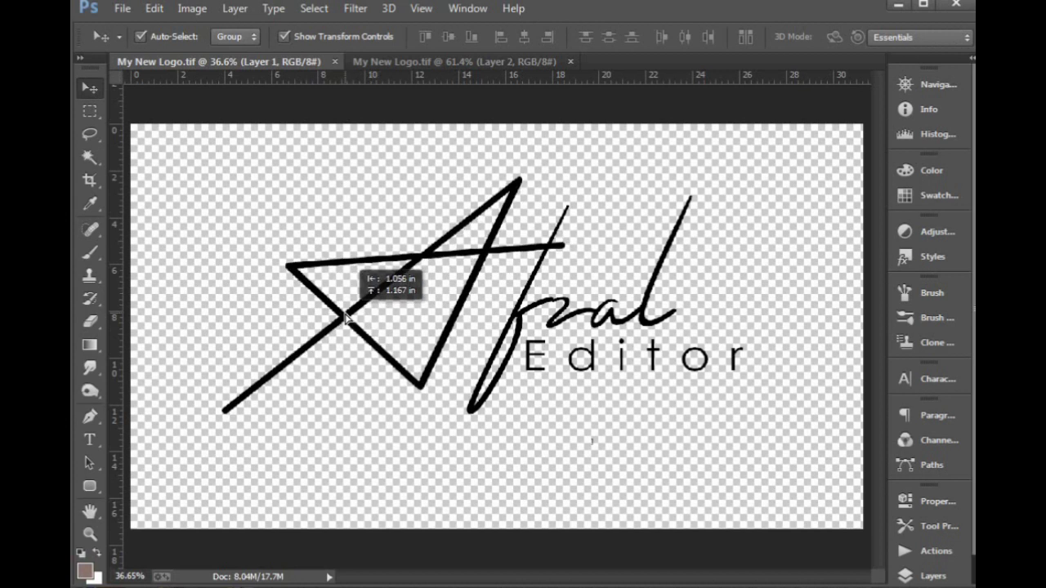
drag(346, 319, 346, 318)
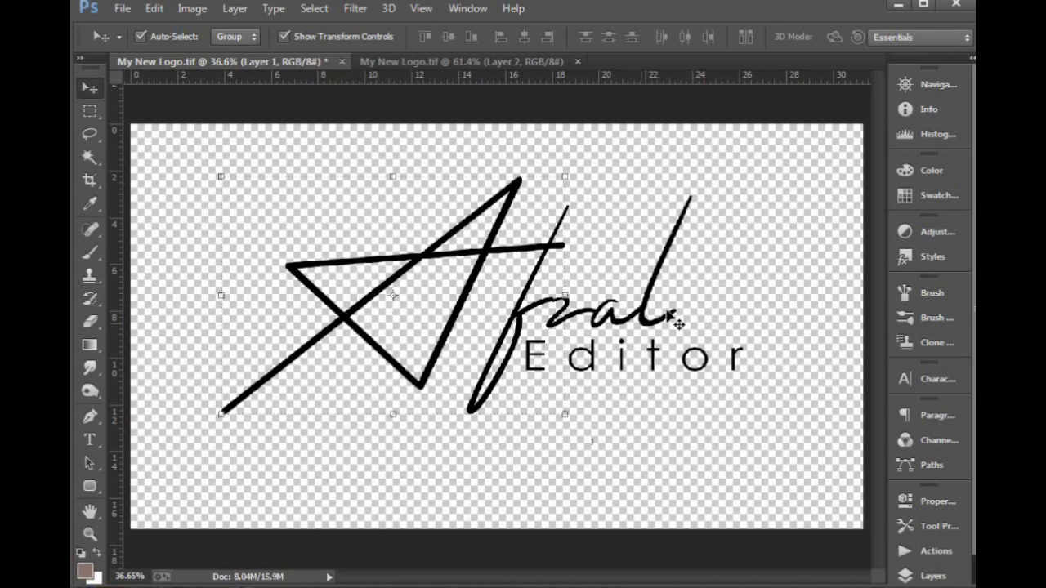
key(ctrl+z)
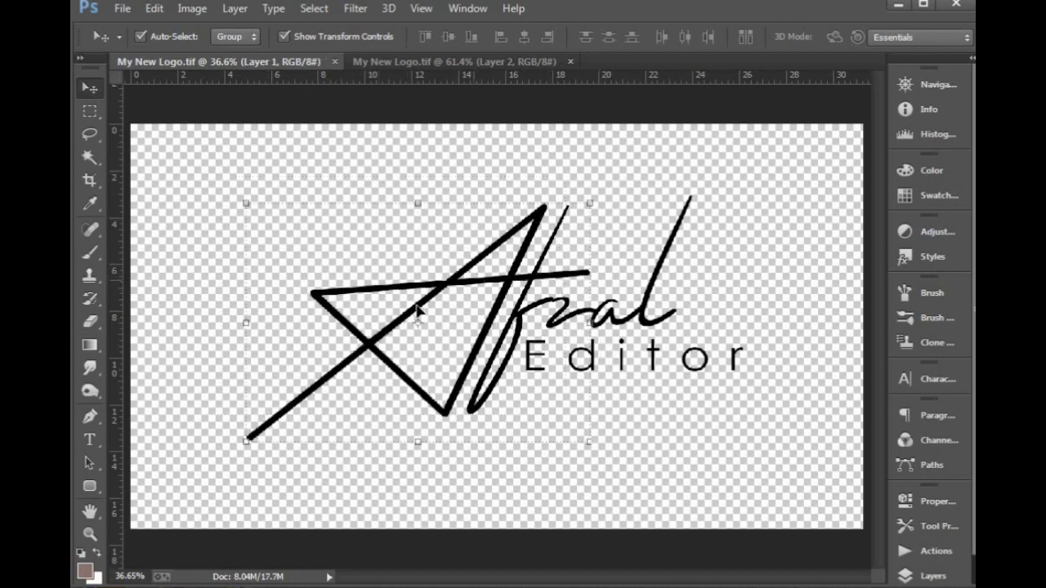
Step: Switch to the document with the rough star-shaped A sketch and choose the Pen tool for tracing it
click(450, 61)
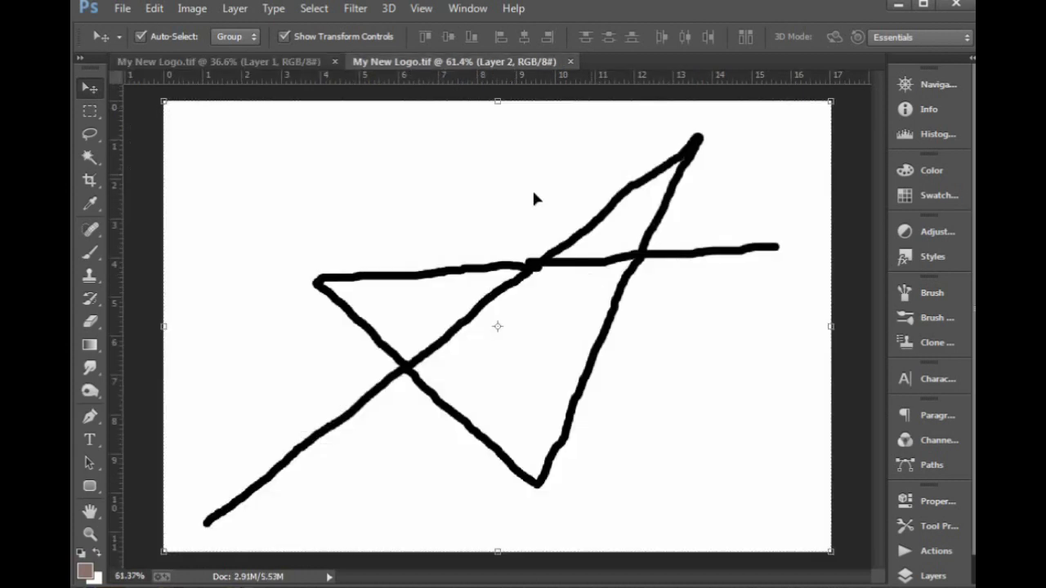
key(ctrl+minus)
key(ctrl+minus)
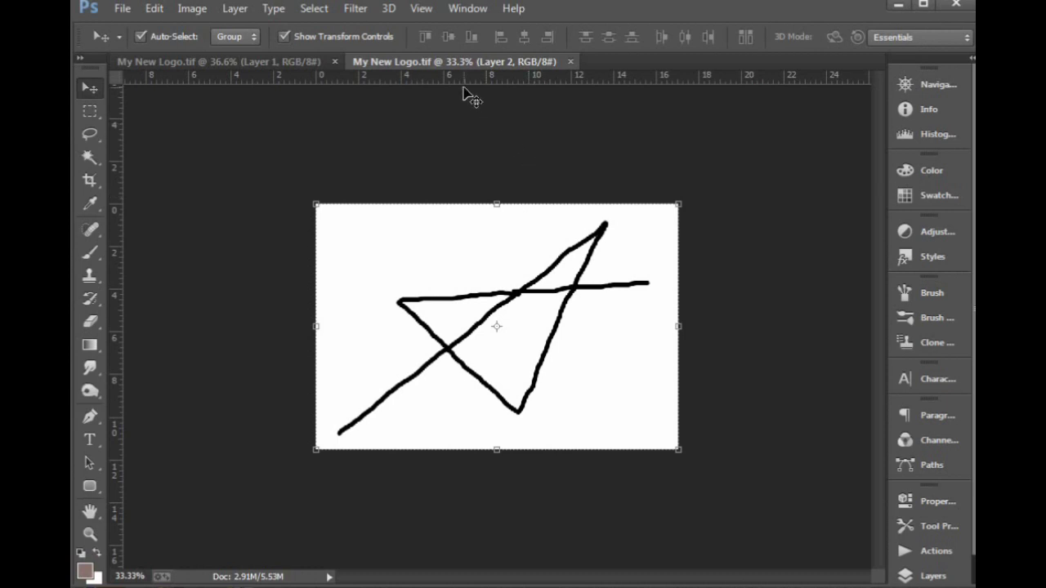
key(ctrl+0)
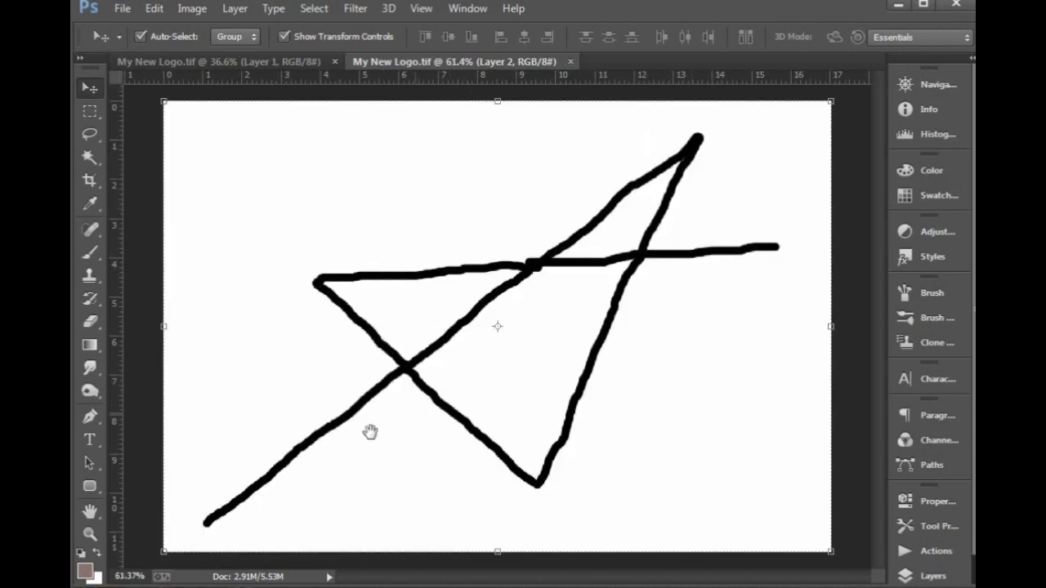
key(ctrl+minus)
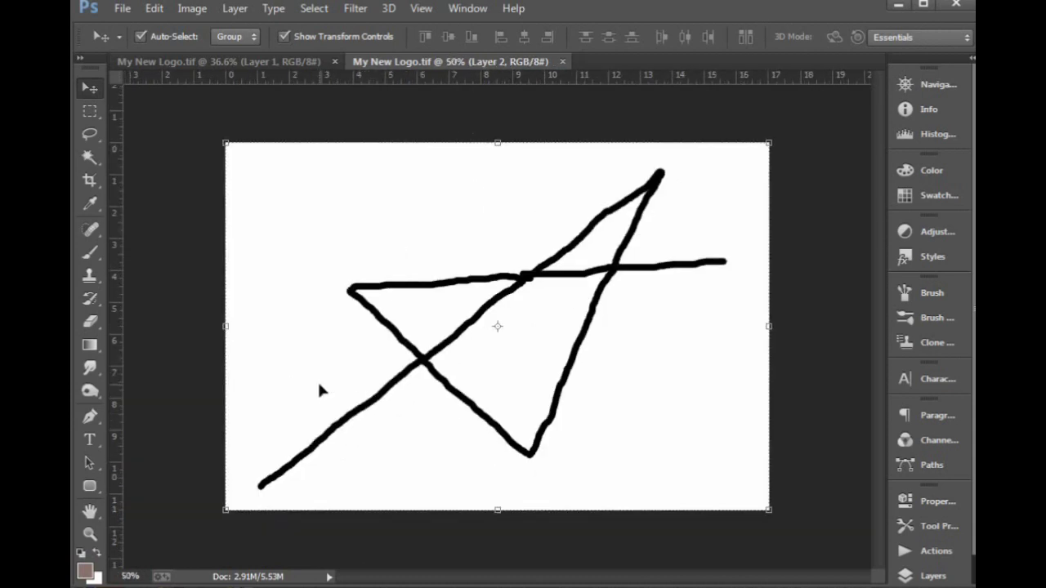
click(90, 415)
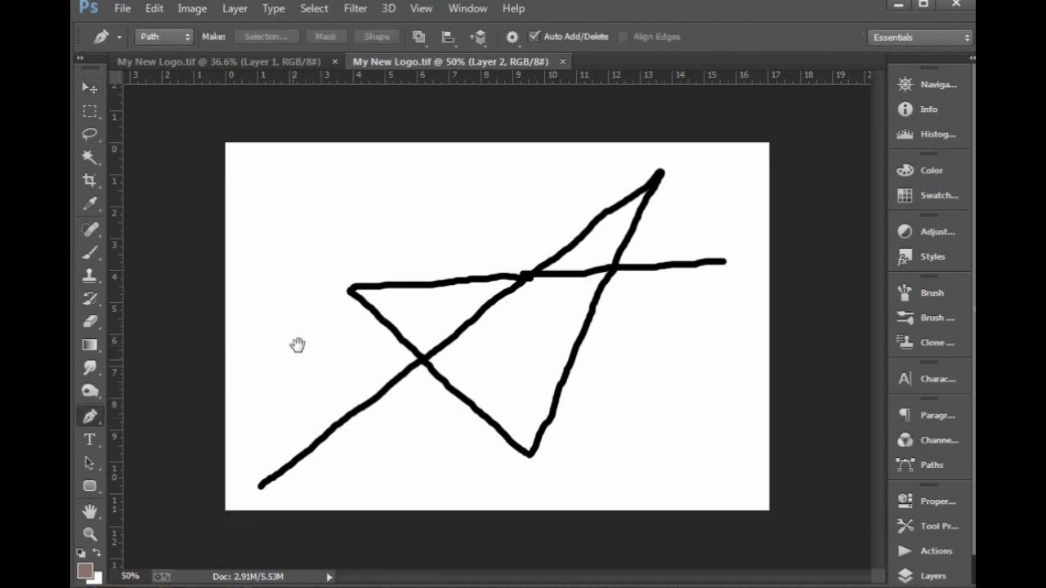
Step: Start a pen path at the lower crossing and trace the sketch's lower-left leg around its rounded tip back to the crossing
key(ctrl+space)
mouse_move(225, 222)
mouse_down()
mouse_move(542, 408)
mouse_move(768, 501)
mouse_up()
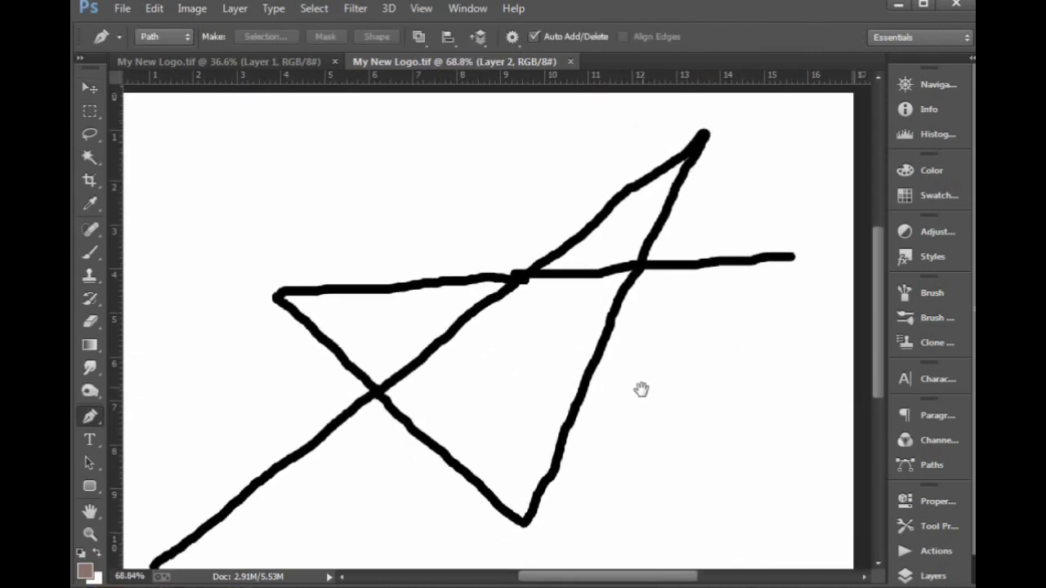
key(space)
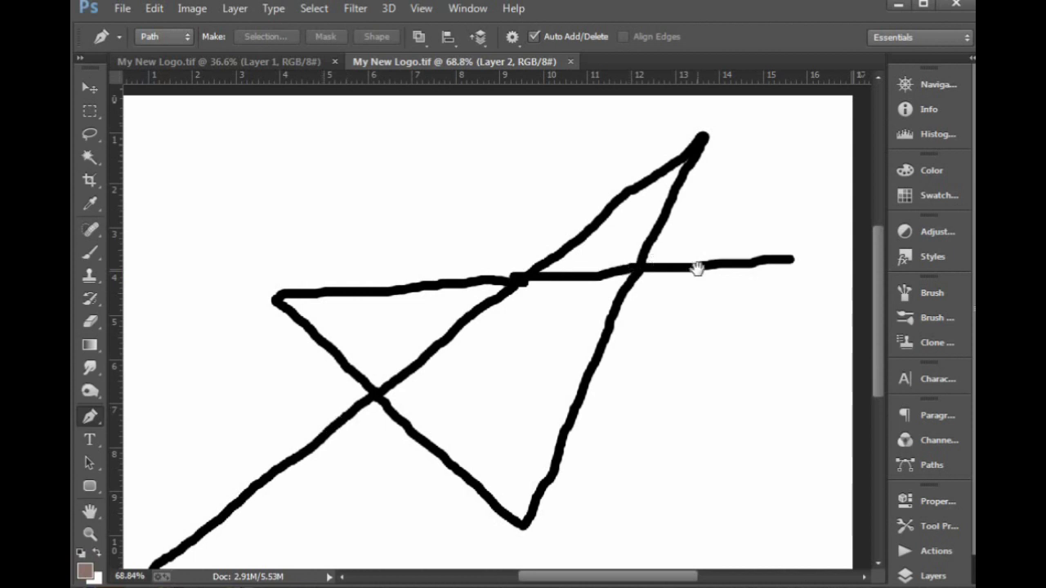
drag(697, 270, 705, 227)
key(space)
drag(384, 407, 586, 337)
key(ctrl+space)
drag(365, 218, 796, 481)
drag(495, 310, 596, 237)
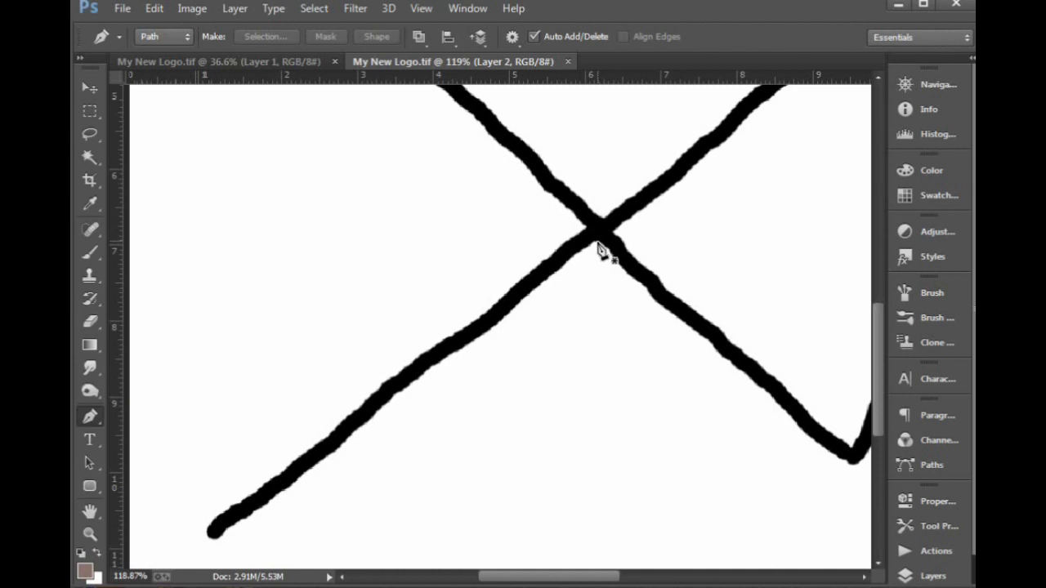
click(598, 240)
key(space)
drag(317, 431, 413, 328)
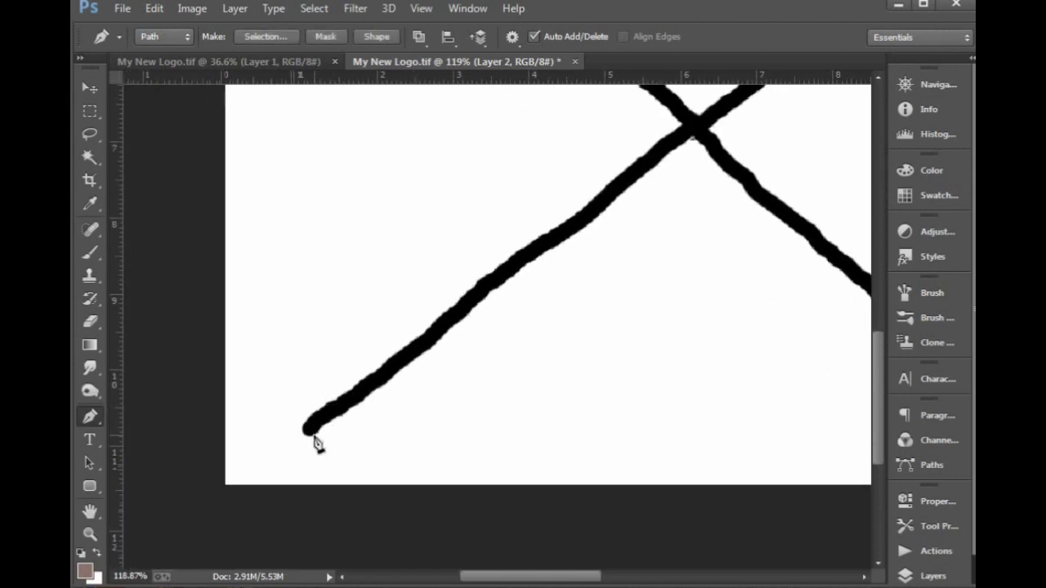
click(313, 433)
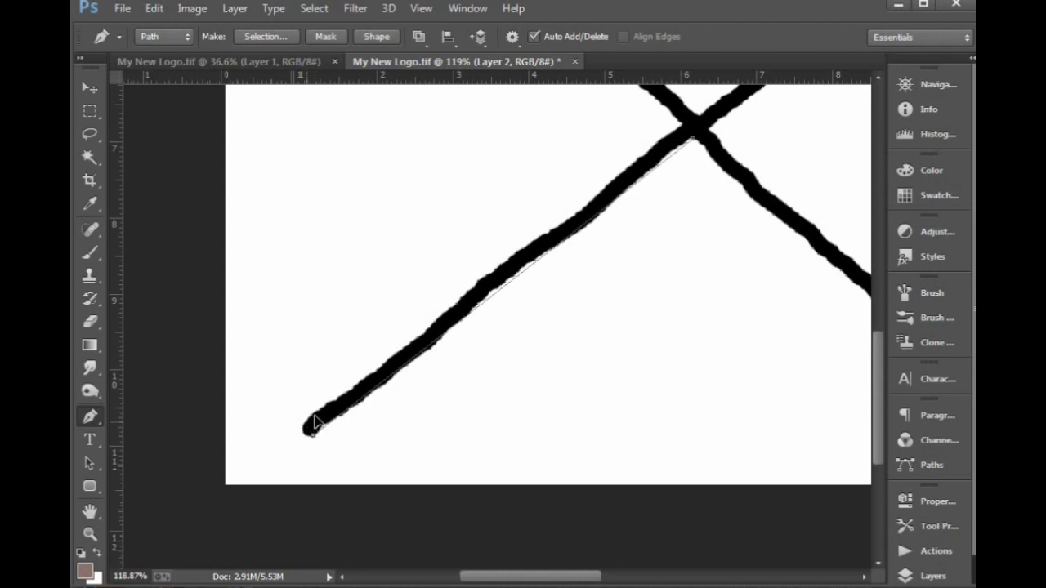
drag(307, 422, 317, 409)
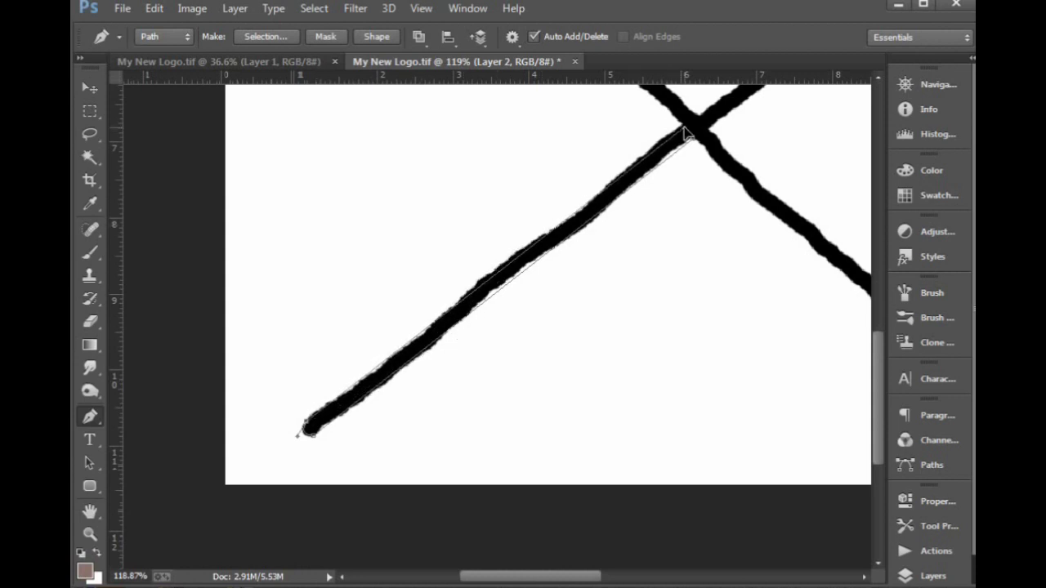
mouse_move(687, 135)
mouse_down()
mouse_move(597, 322)
mouse_move(602, 364)
mouse_up()
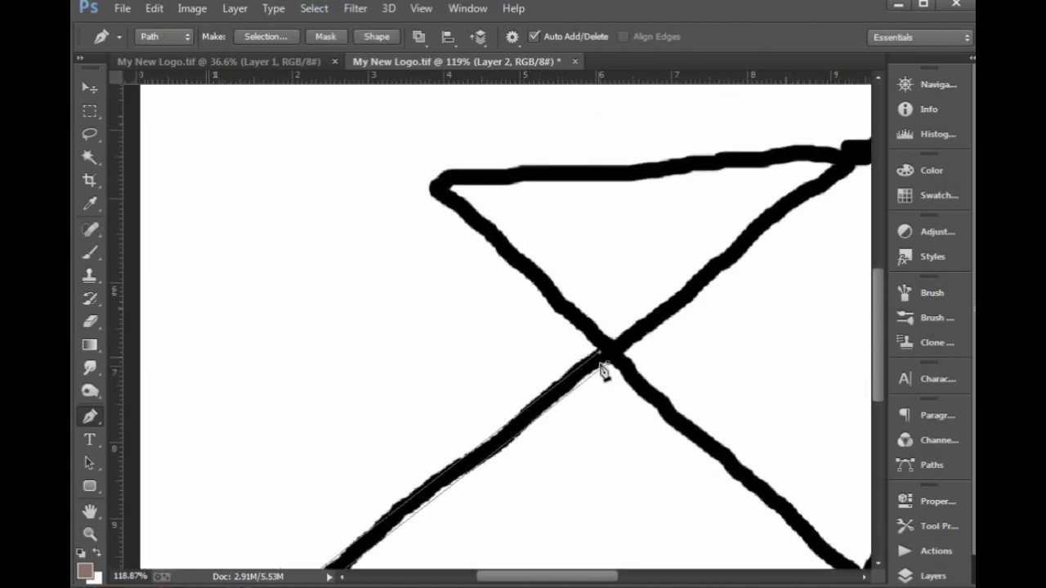
Step: Extend the path up to the sketch's left corner, curve around it, and follow the crossbar's upper edge to the diagonal stroke
drag(593, 281, 519, 338)
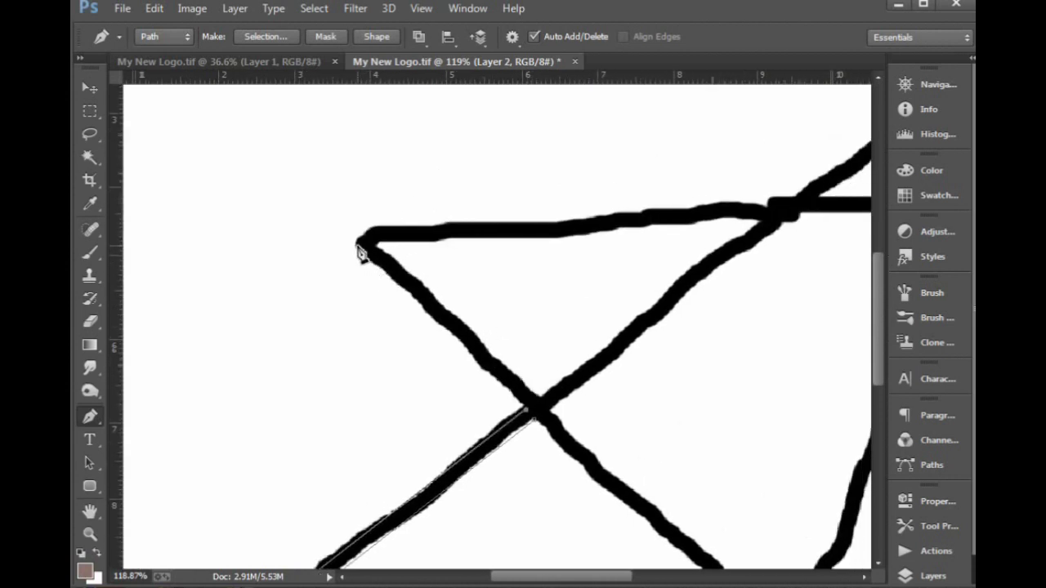
click(358, 247)
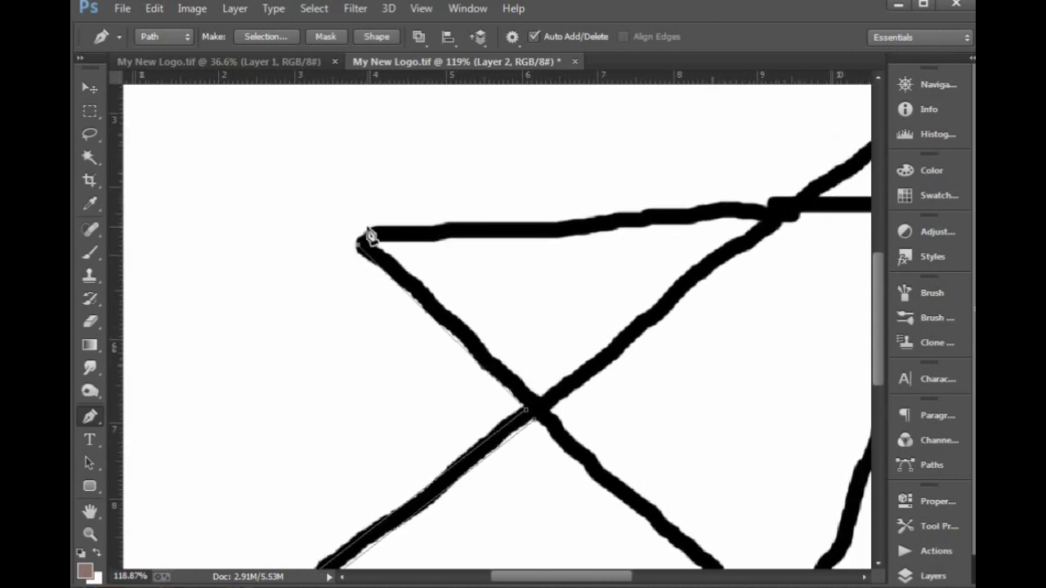
drag(368, 229, 389, 227)
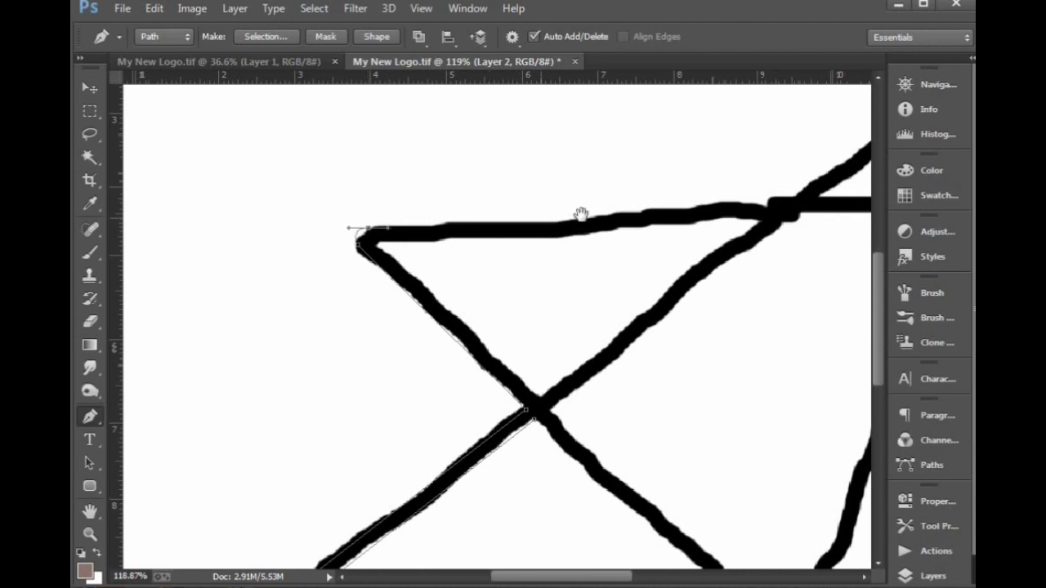
drag(581, 214, 544, 226)
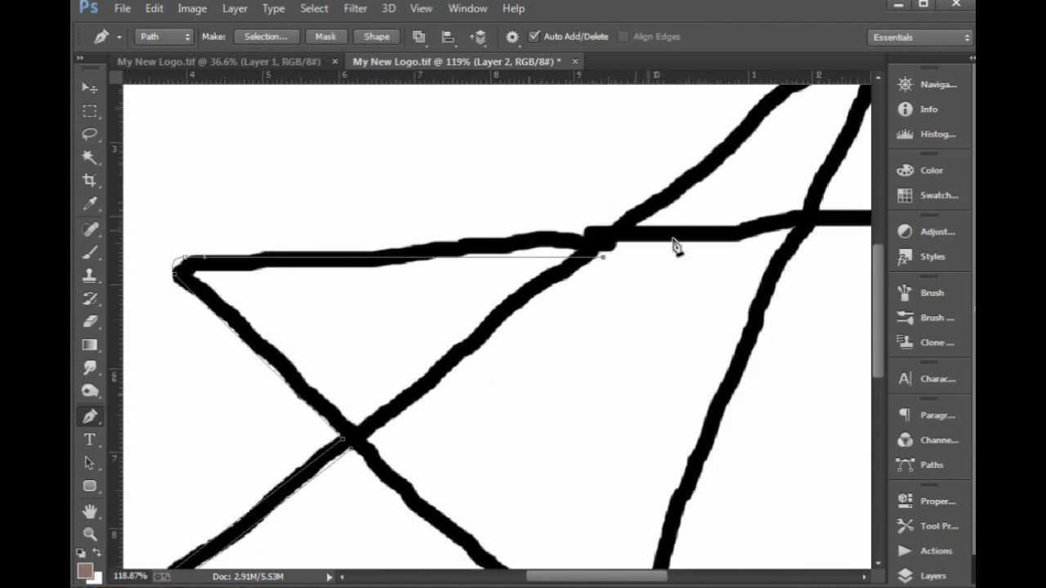
click(602, 235)
Step: Continue the path up the diagonal, around the rounded top of the A, and down to the crossbar's right-hand intersection
drag(761, 134, 564, 277)
click(662, 160)
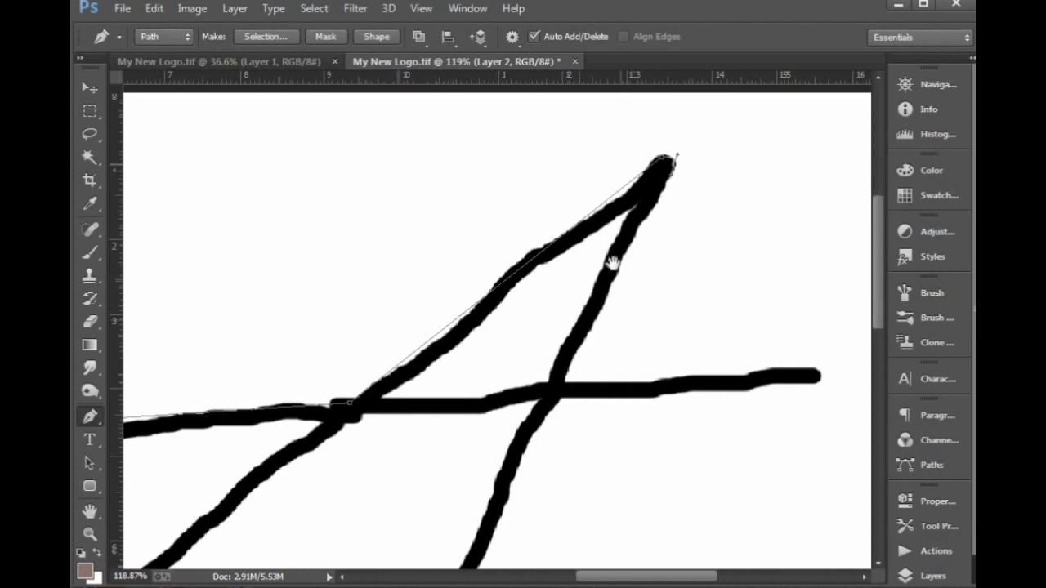
drag(560, 396, 606, 335)
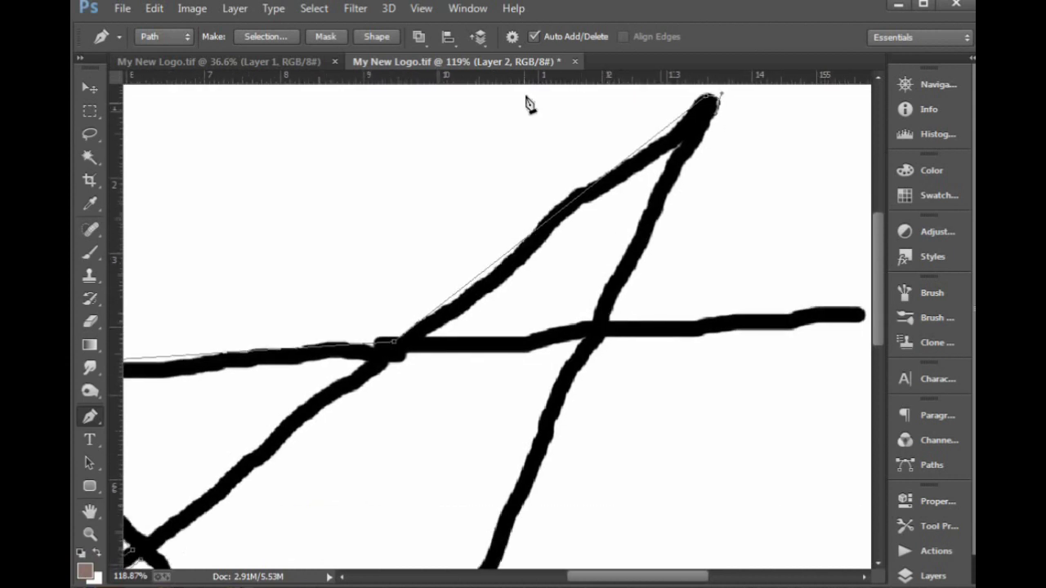
drag(528, 77, 645, 62)
drag(731, 289, 695, 282)
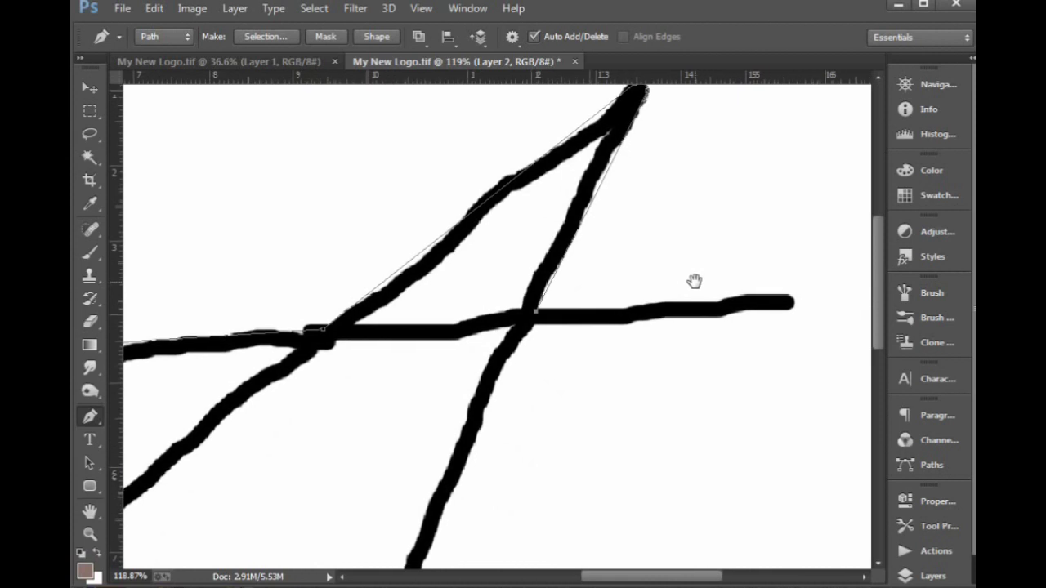
Step: Trace the crossbar's right end with a rounded tip and bring the path back along its lower edge to the intersection
click(791, 305)
drag(763, 357, 749, 285)
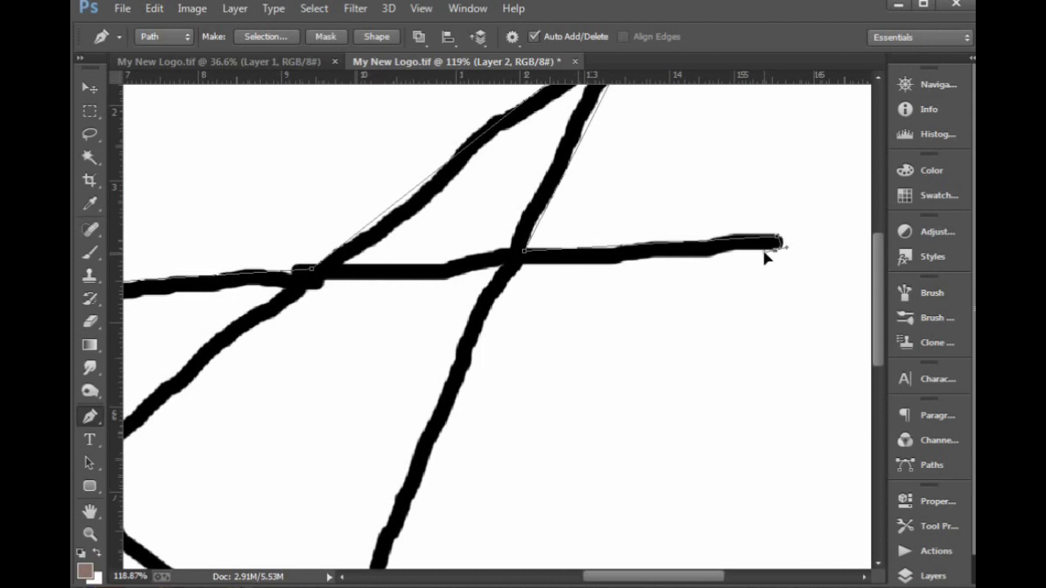
mouse_move(764, 252)
mouse_down()
mouse_move(665, 262)
mouse_move(767, 263)
mouse_move(761, 253)
mouse_move(523, 266)
mouse_up()
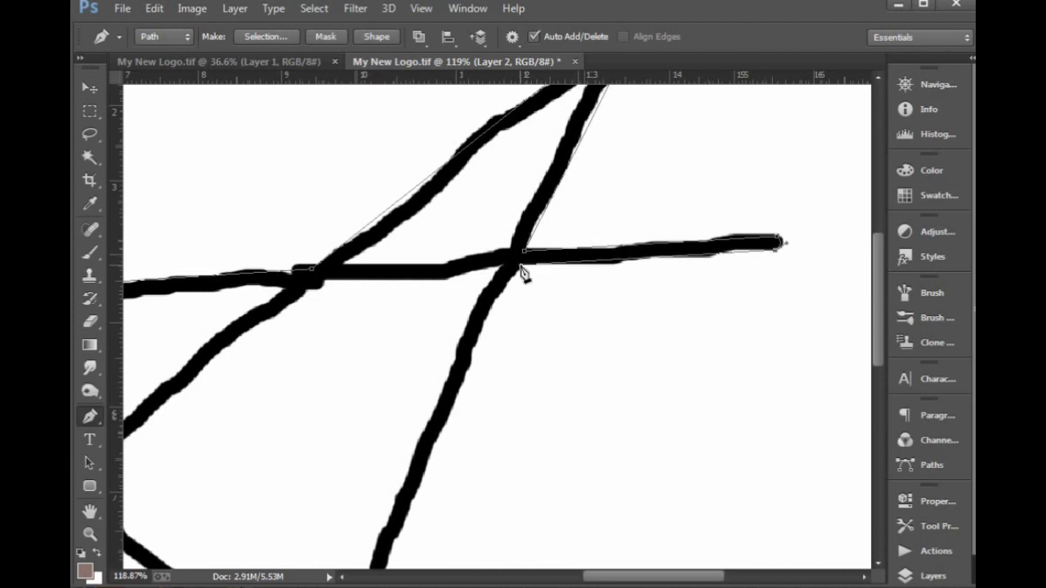
Step: Trace down the right leg, curve around the bottom corner, and close the path at its starting anchor by the lower crossing
scroll(420, 427, down, 6)
scroll(540, 397, left, 3)
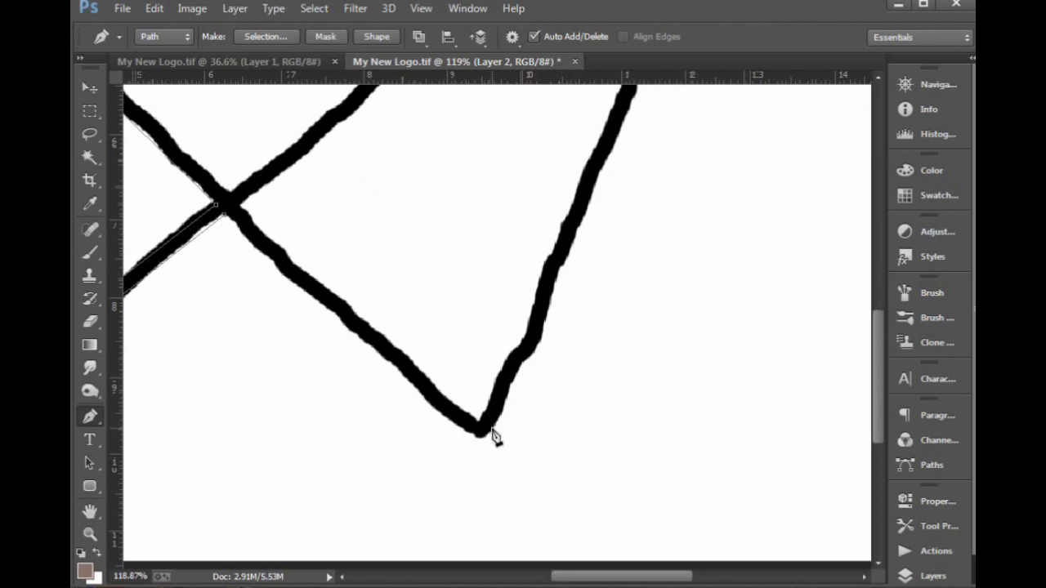
click(494, 435)
scroll(558, 327, up, 4)
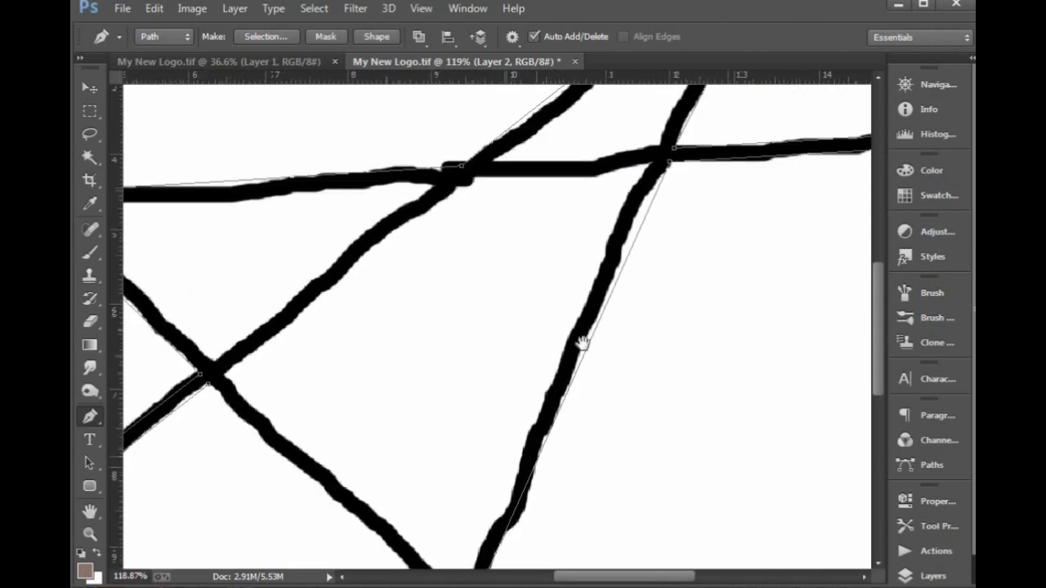
drag(582, 343, 656, 188)
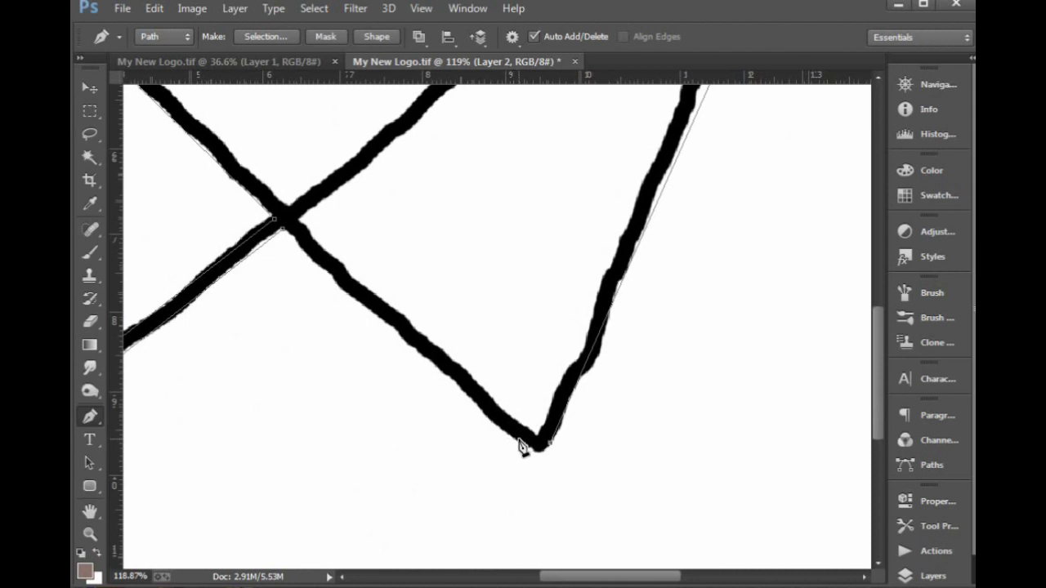
mouse_move(520, 444)
mouse_down()
mouse_move(404, 357)
mouse_move(441, 339)
mouse_move(444, 362)
mouse_move(491, 423)
mouse_up()
click(283, 233)
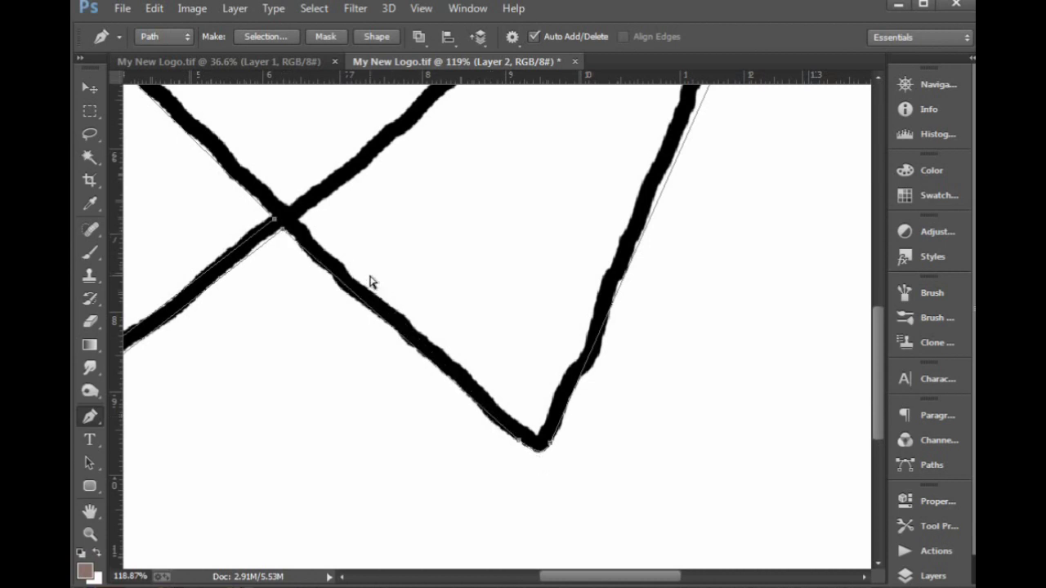
Step: Load the closed outline as a selection and add a new layer with Normal mode and 100% opacity
key(ctrl+minus)
key(ctrl+minus)
key(ctrl+minus)
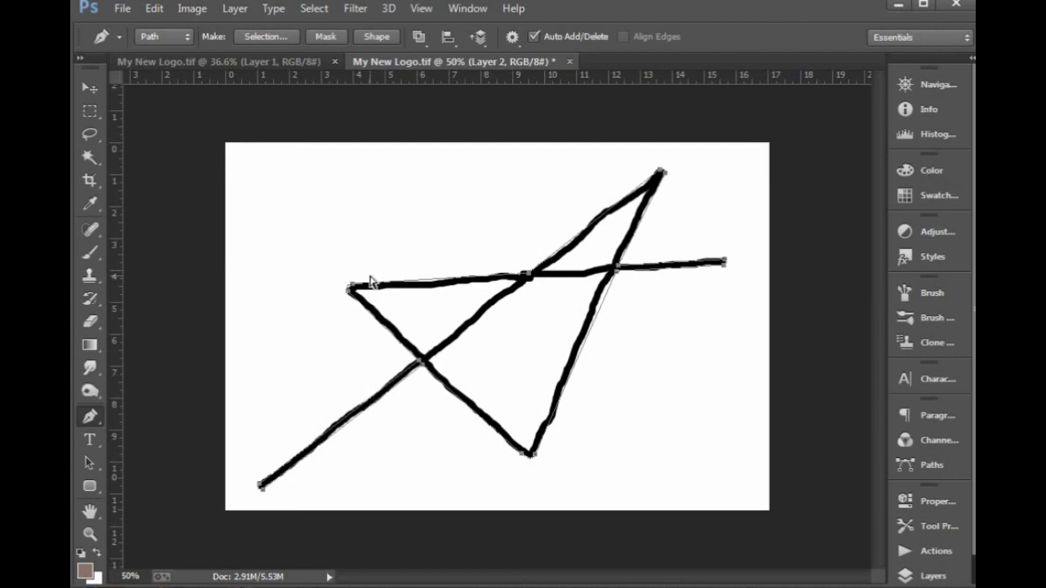
key(ctrl+Return)
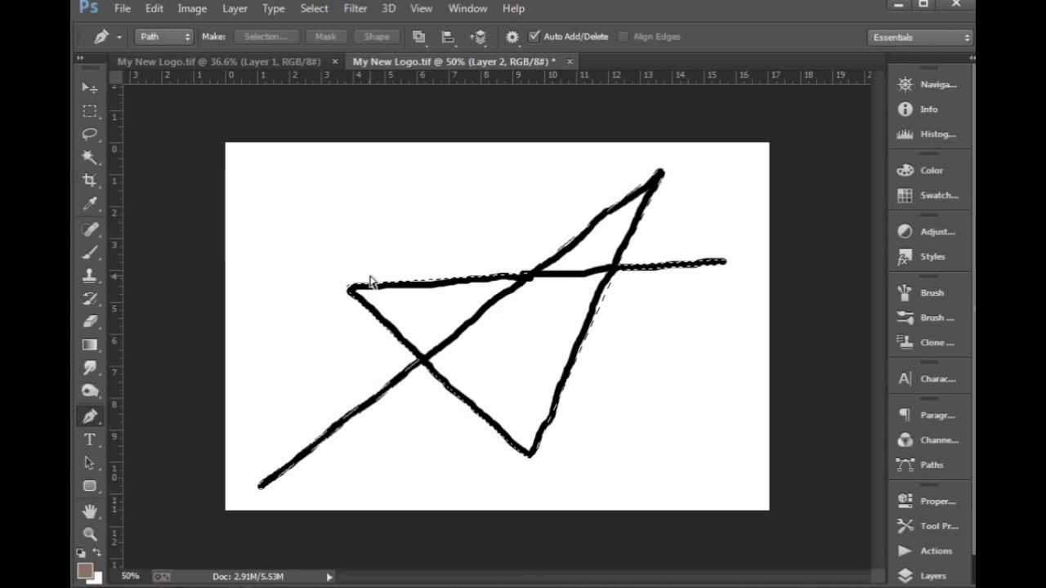
key(ctrl+shift+n)
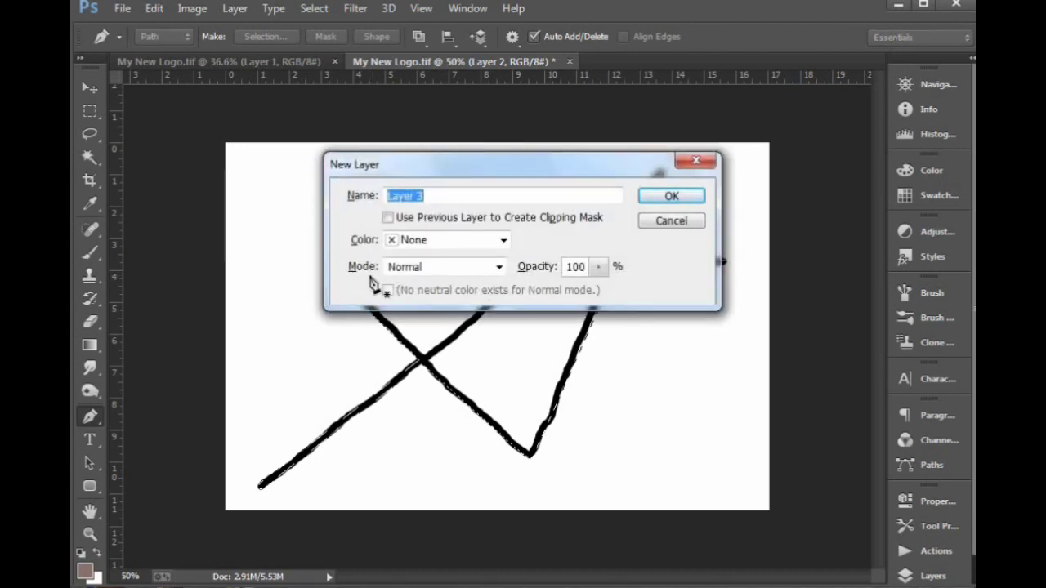
key(Return)
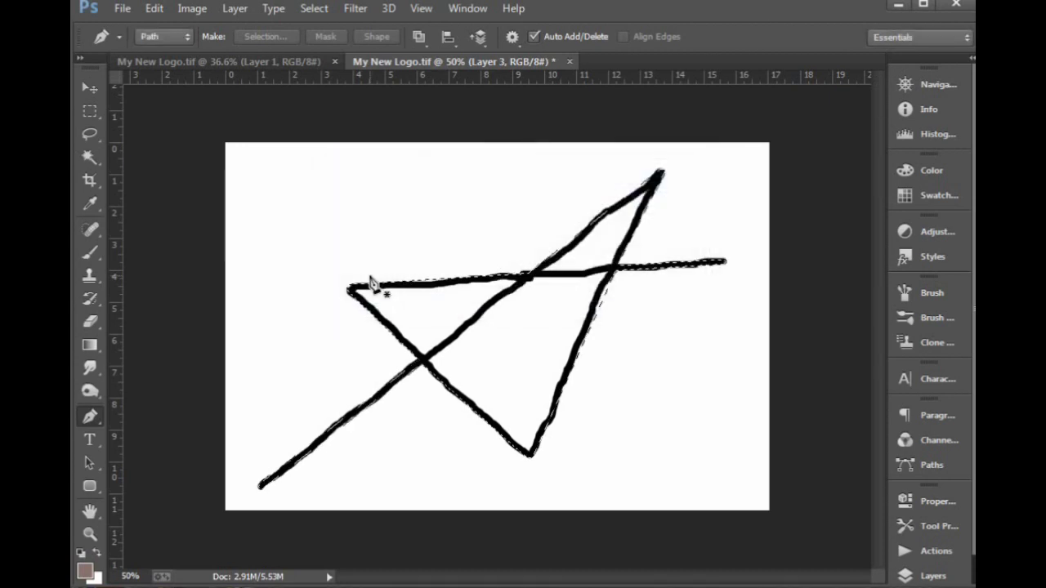
Step: Set the background colour to ff0000, fill the logo outline selection with it on Layer 3, and deselect
click(96, 578)
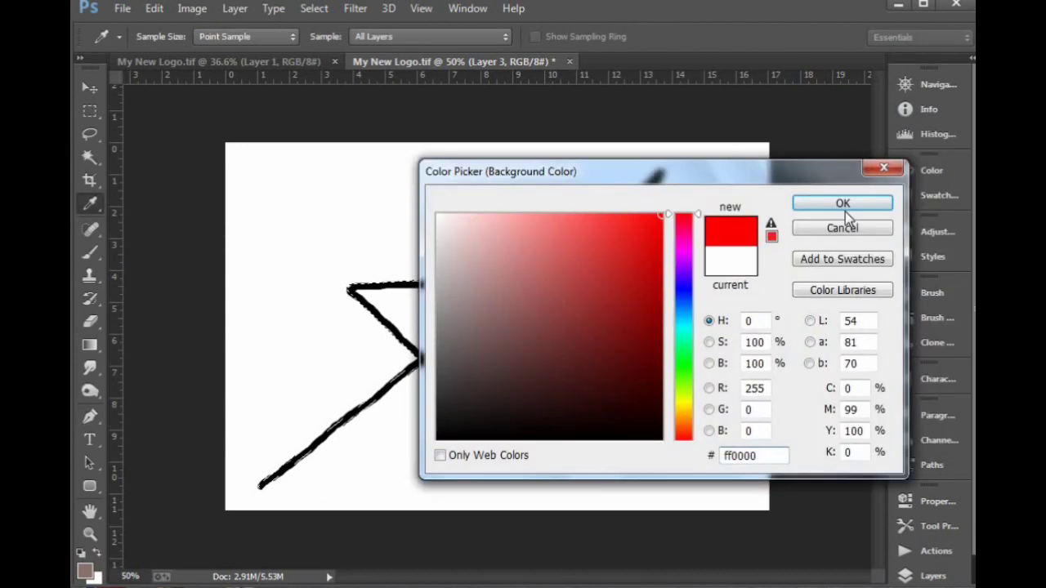
click(843, 204)
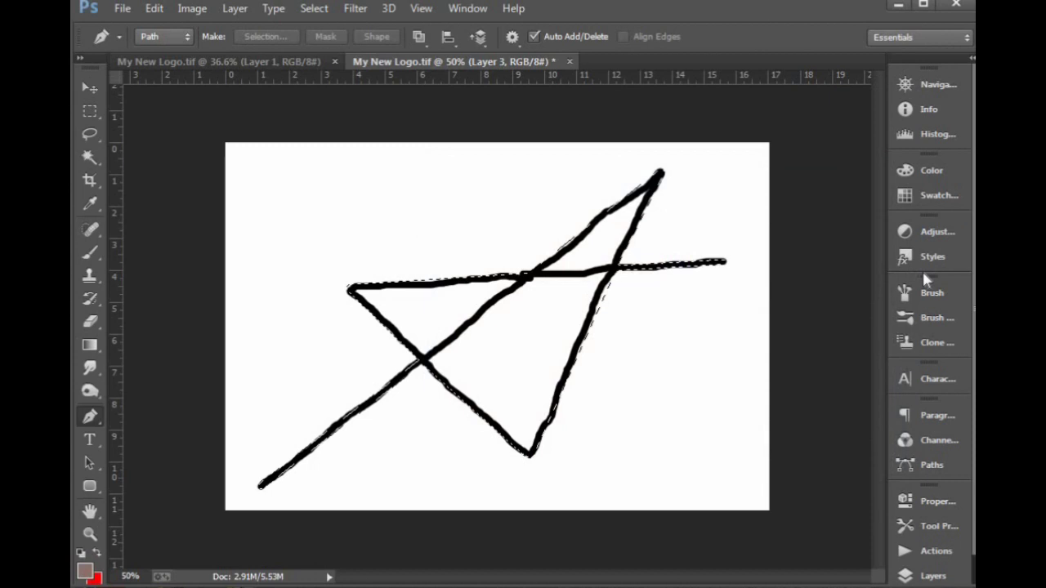
key(ctrl+BackSpace)
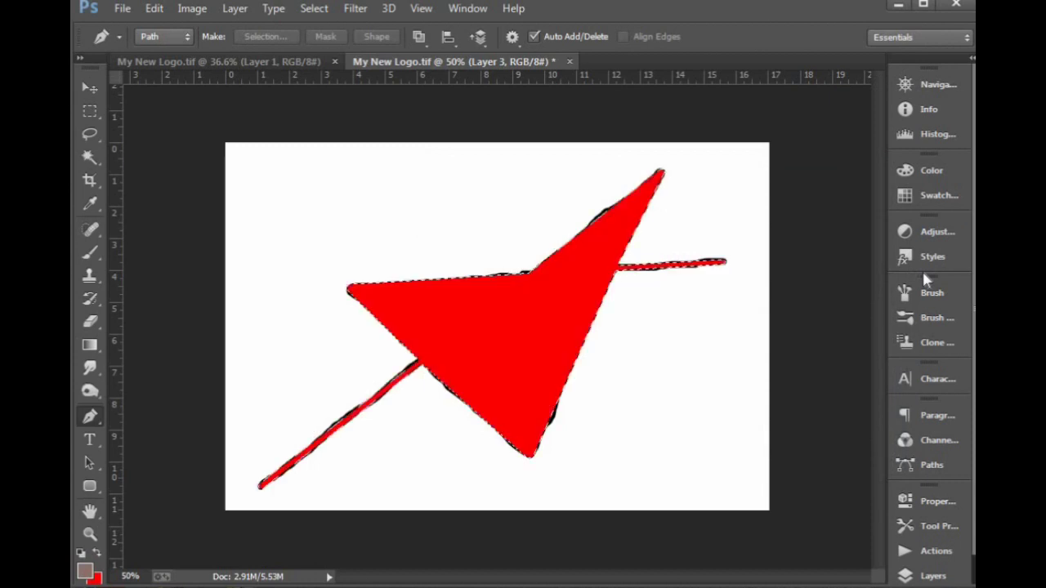
key(v)
drag(334, 178, 584, 246)
key(ctrl+0)
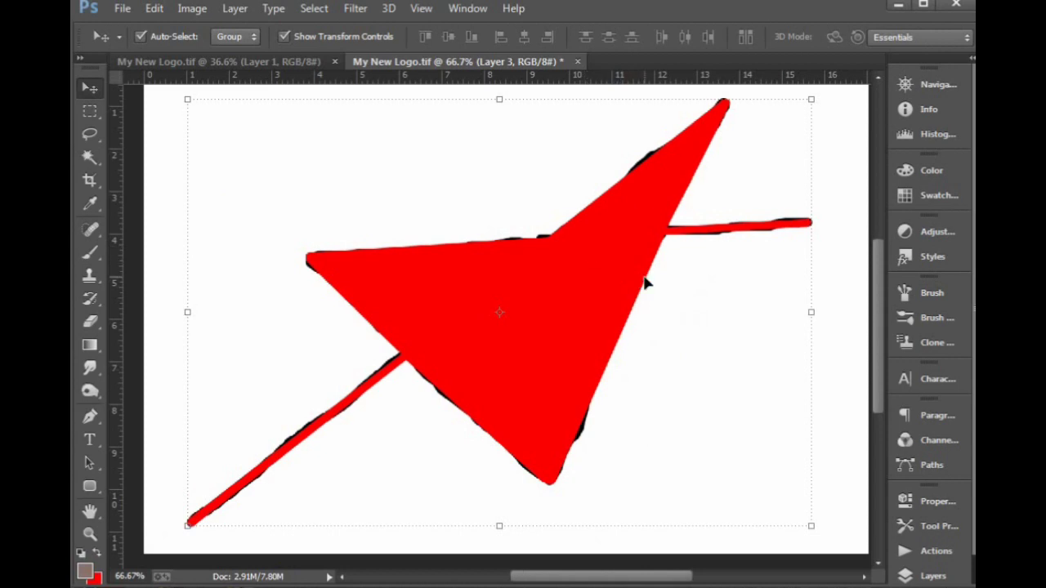
Step: Lower Layer 3's opacity to 36% so the black sketch shows through the red fill
key(4)
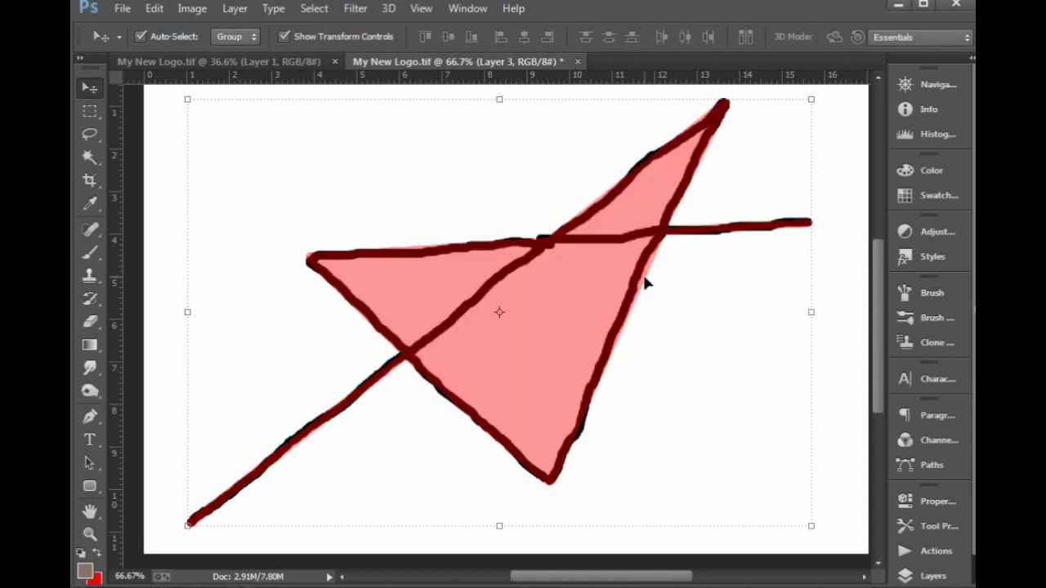
key(0)
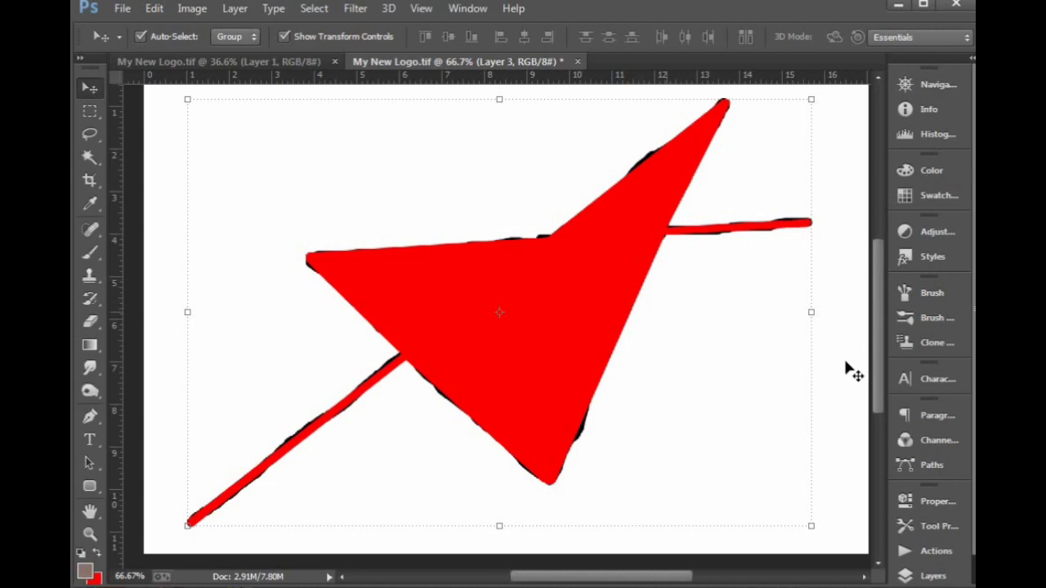
click(921, 575)
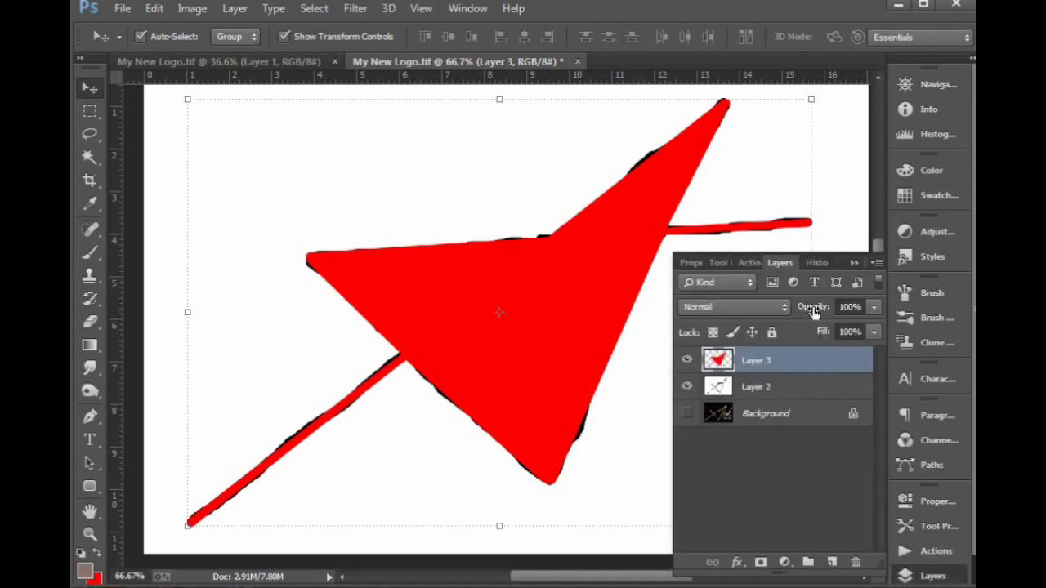
drag(813, 312, 759, 313)
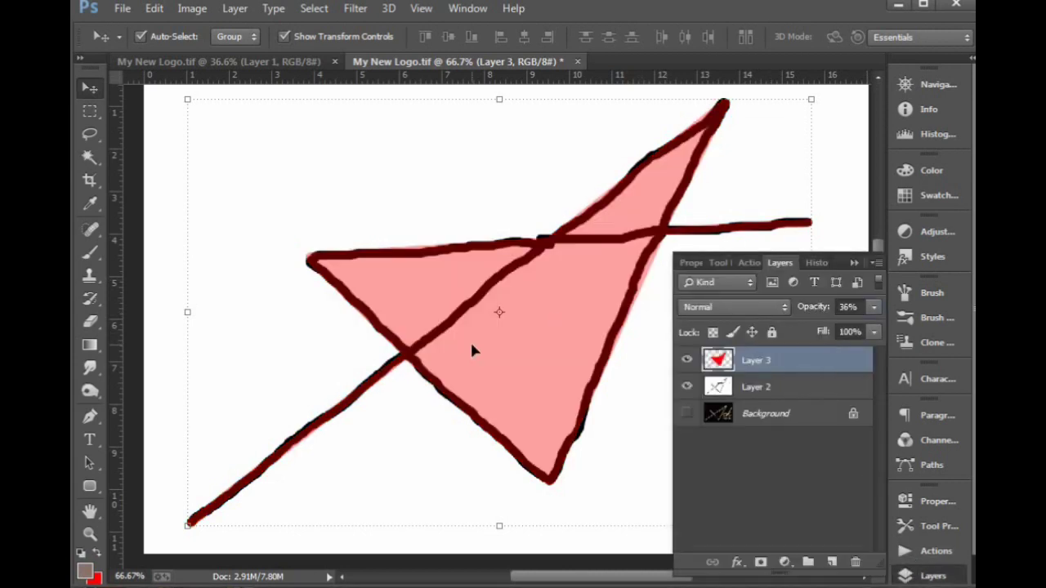
Step: Start a Pen path at the upper inside corner of the lower crossing and extend it to the left triangle's inner corner
key(Tab)
key(ctrl+space)
drag(257, 203, 596, 461)
key(space)
drag(548, 364, 476, 270)
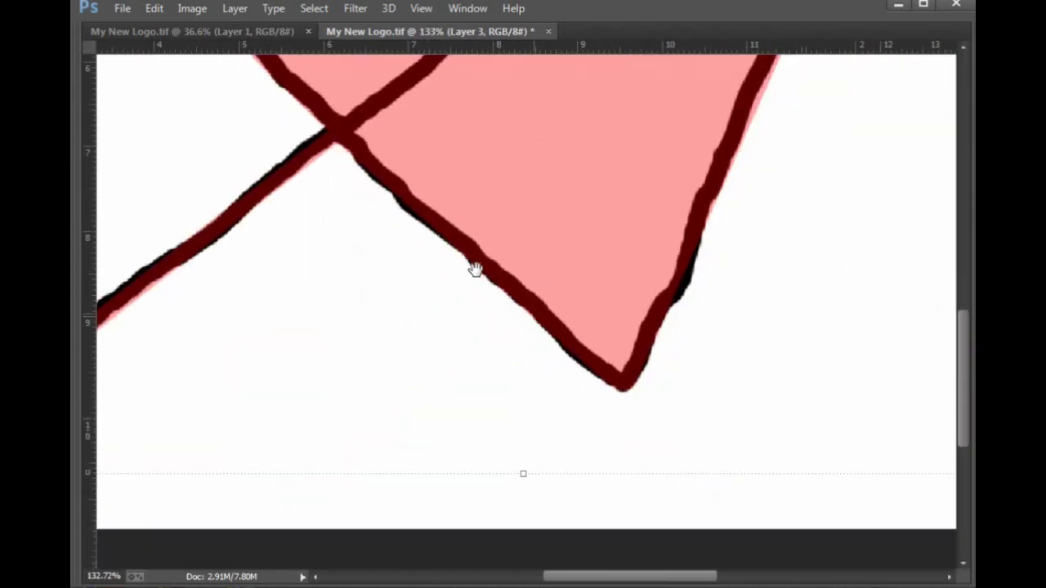
drag(267, 62, 426, 263)
key(p)
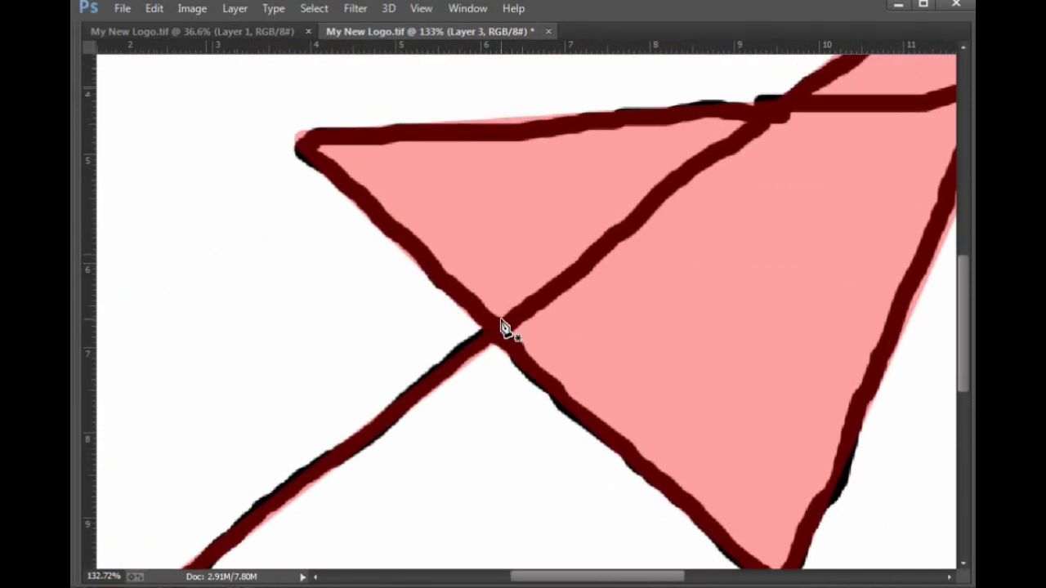
key(ctrl+space)
drag(299, 164, 654, 376)
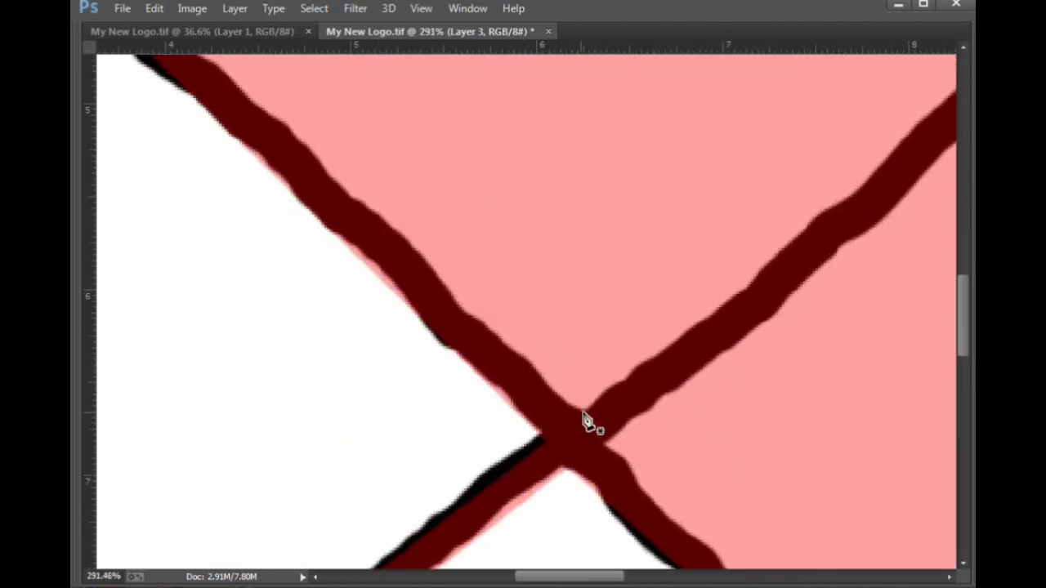
click(579, 416)
drag(145, 83, 392, 231)
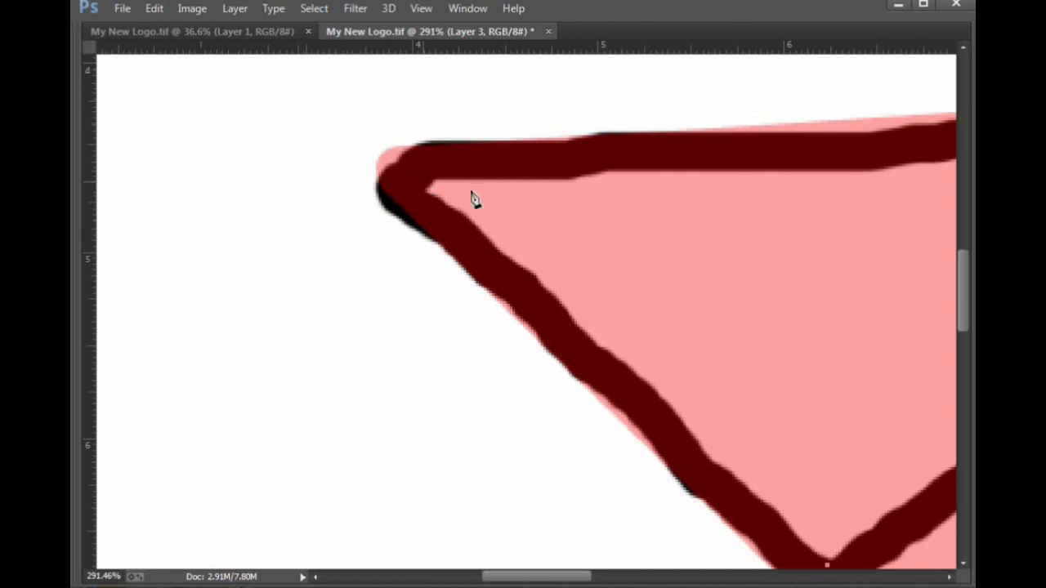
click(420, 179)
Step: Continue the path along the crossbar's underside to the upper crossing and close the left triangle at its starting anchor
drag(869, 197, 532, 205)
drag(902, 205, 544, 257)
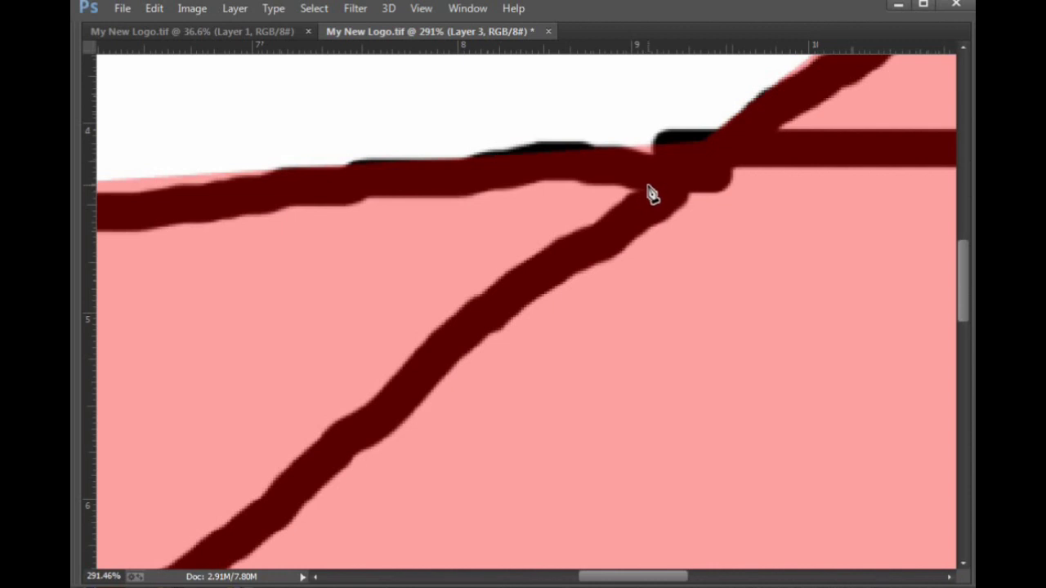
click(647, 186)
drag(539, 310, 547, 293)
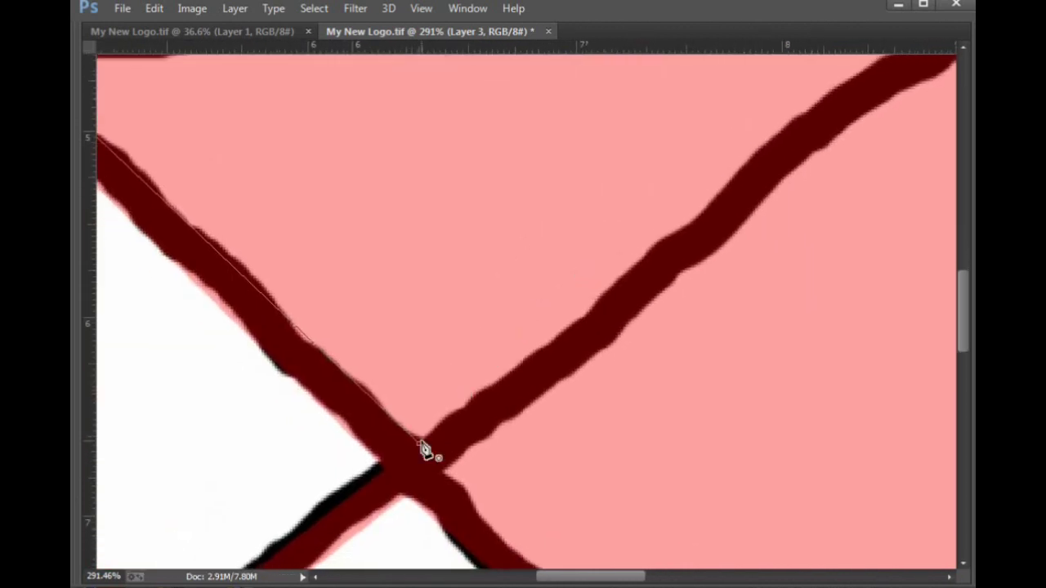
click(421, 442)
Step: Trace the large lower area's inner edge from the lower crossing to the bottom corner and up the right leg to the crossbar
drag(482, 471, 468, 341)
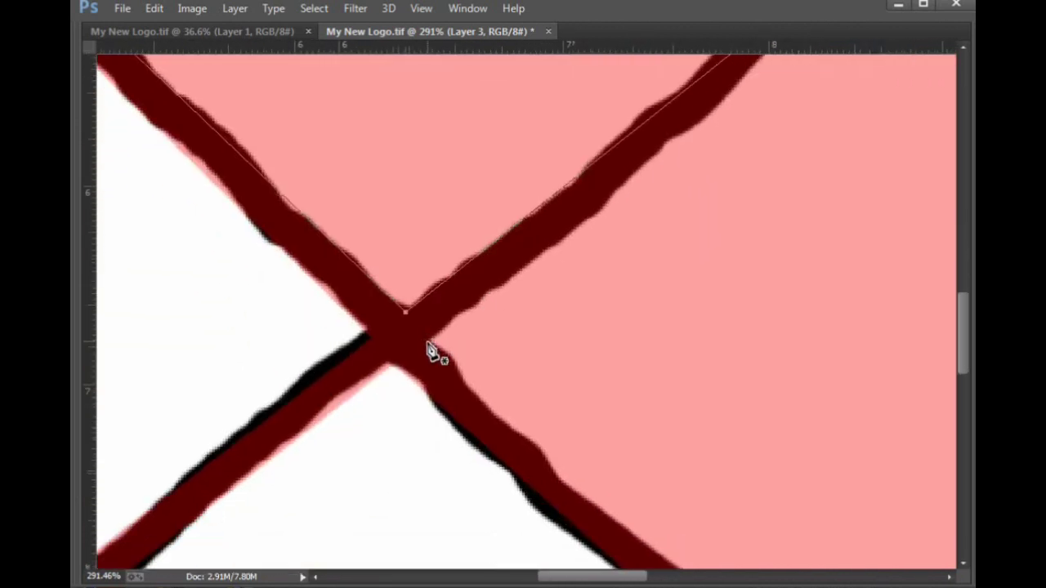
drag(554, 456, 411, 162)
drag(836, 520, 609, 343)
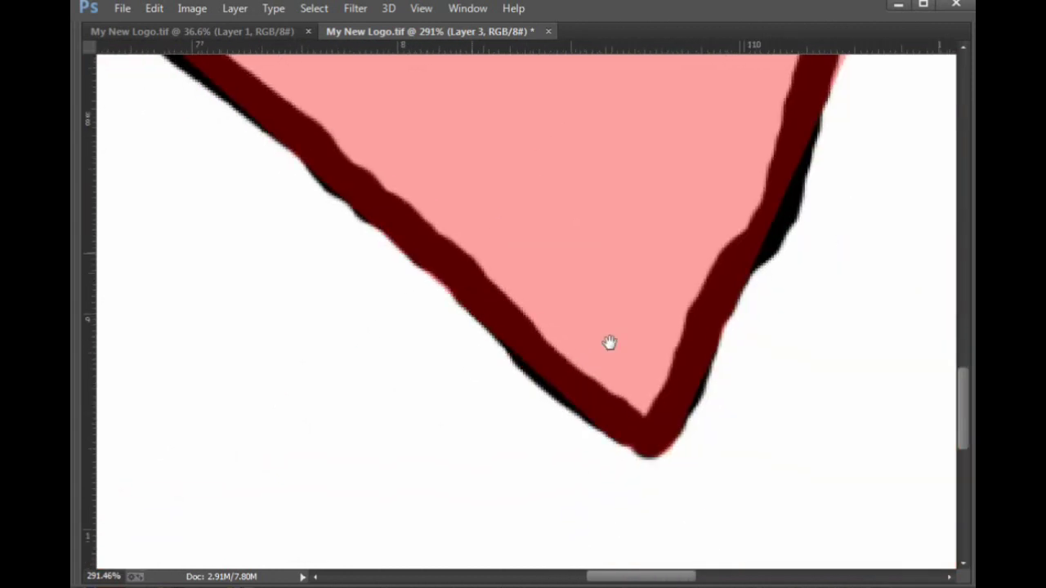
click(646, 418)
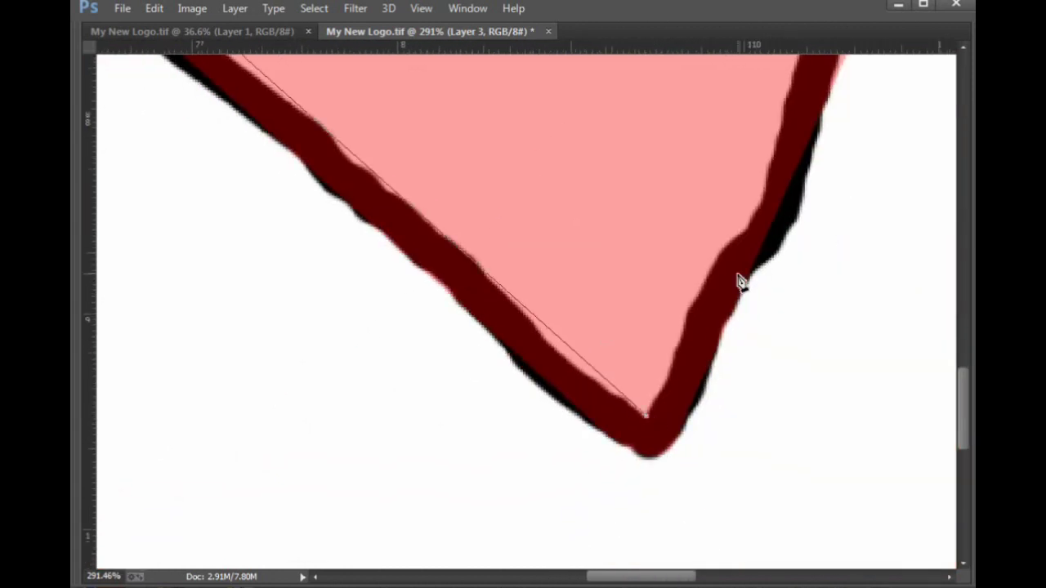
key(ctrl+z)
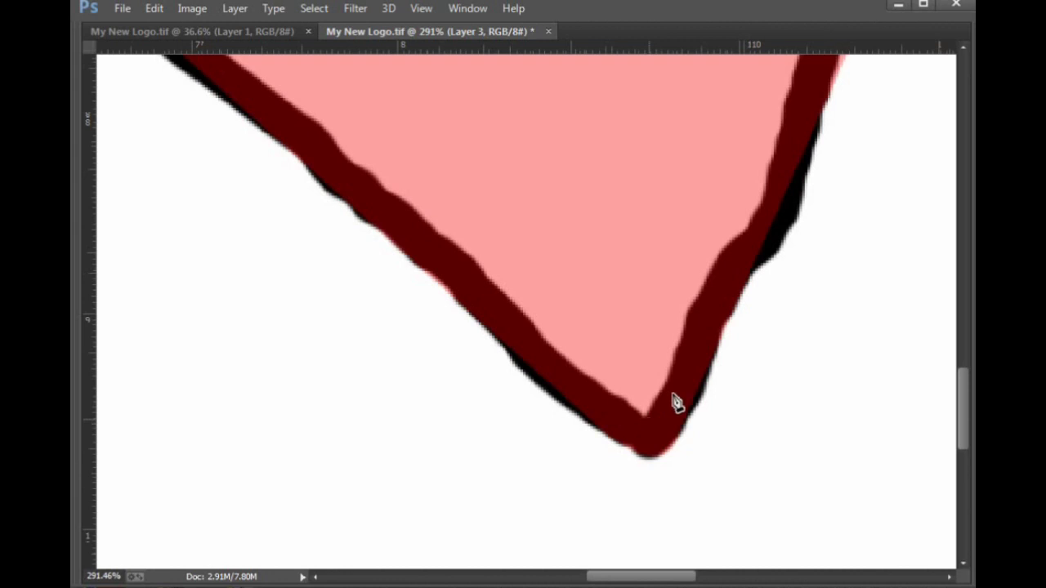
drag(798, 145, 656, 507)
drag(714, 122, 564, 465)
scroll(643, 342, up, 4)
scroll(735, 246, right, 2)
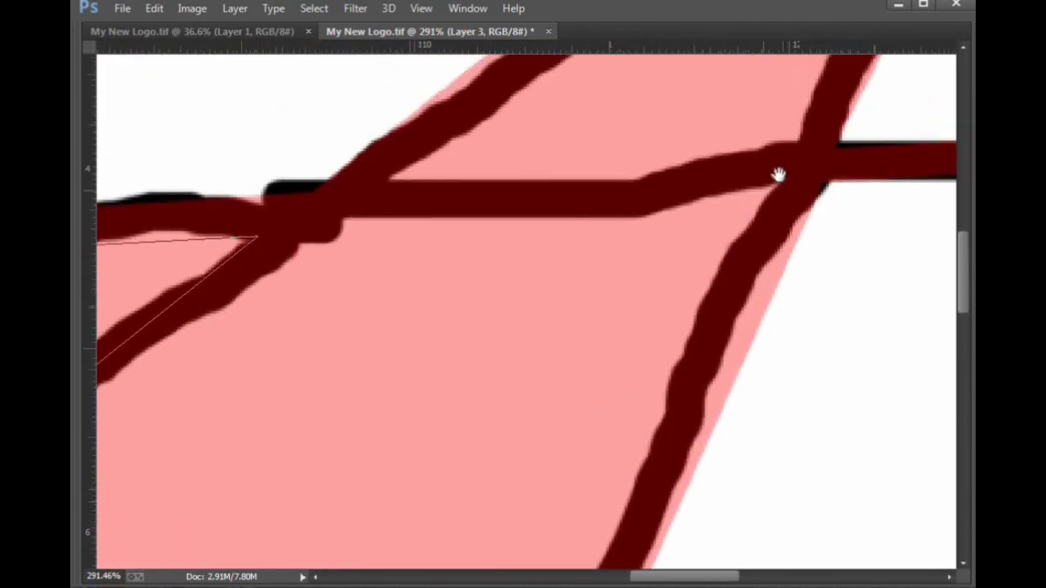
click(786, 186)
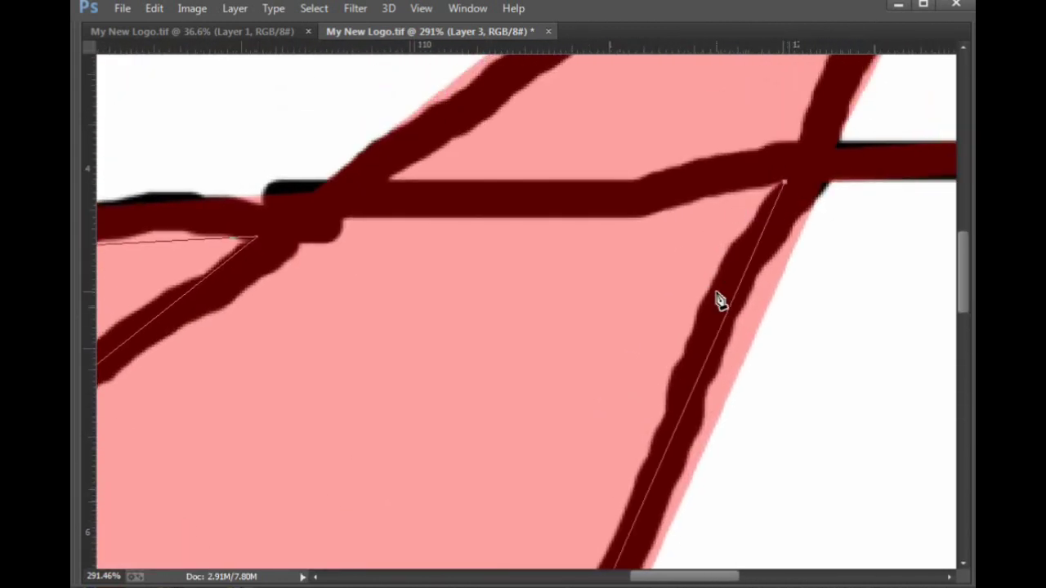
Step: Take the path back under the crossbar to the upper crossing and close it at the lower crossing's starting anchor
scroll(460, 295, left, 5)
scroll(460, 295, up, 1)
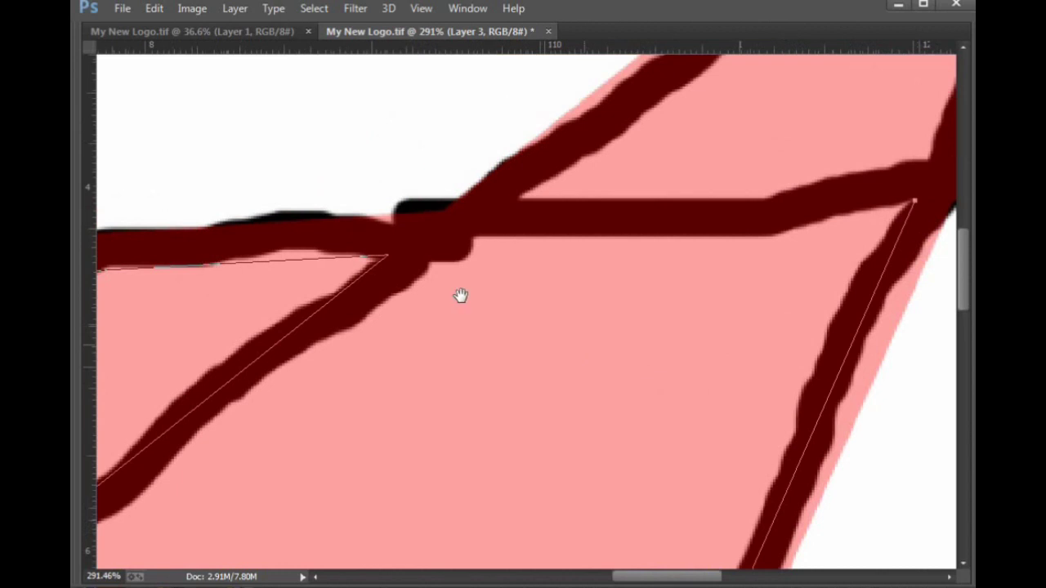
click(436, 256)
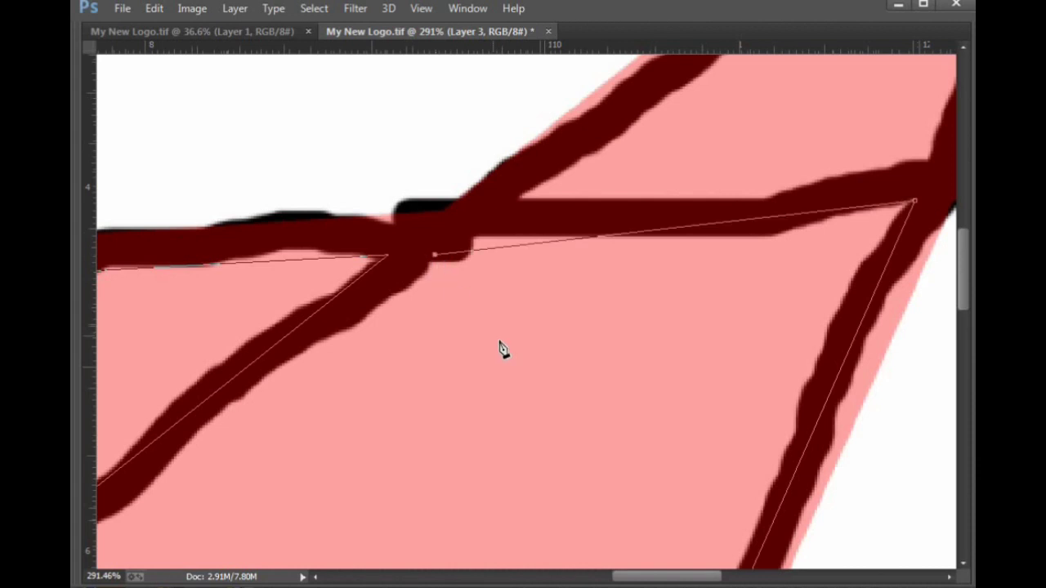
scroll(420, 343, down, 6)
scroll(420, 343, left, 8)
drag(420, 314, 447, 271)
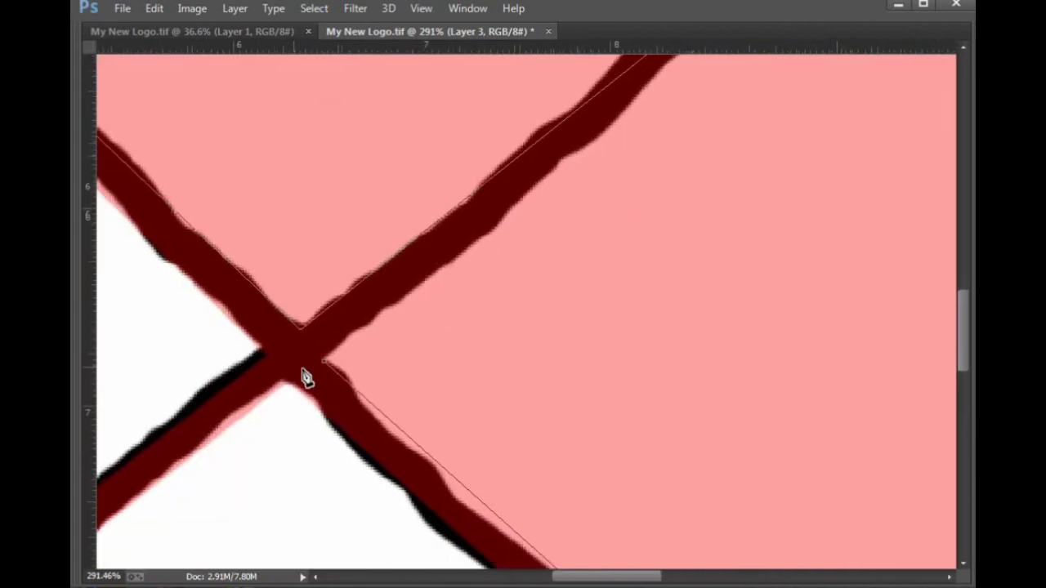
click(321, 360)
Step: Start the top triangle's inner path at the upper crossing and extend it along the diagonal to just below the A's tip
drag(600, 169, 408, 419)
scroll(666, 161, up, 5)
scroll(506, 310, right, 5)
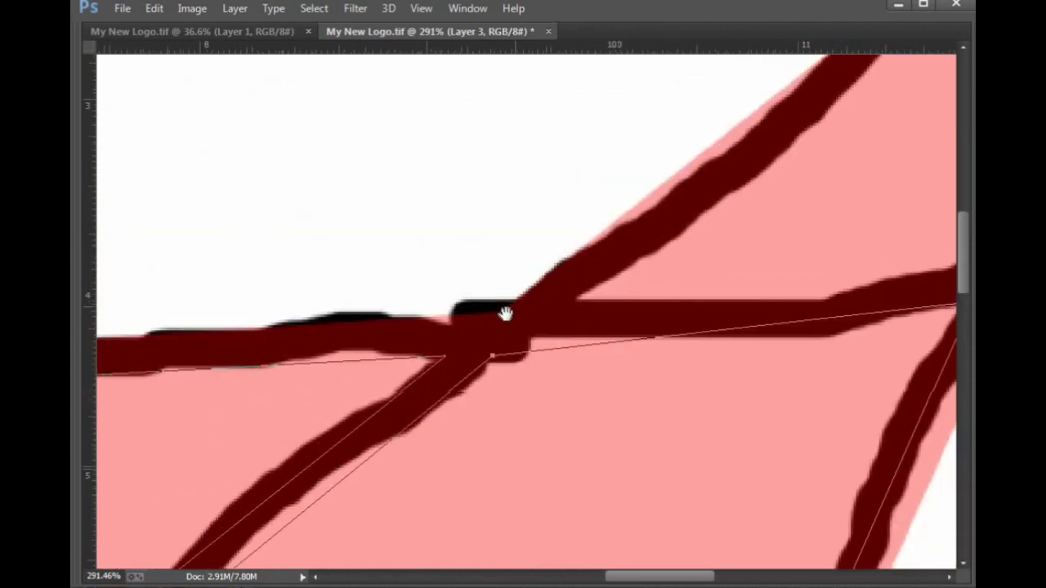
click(541, 321)
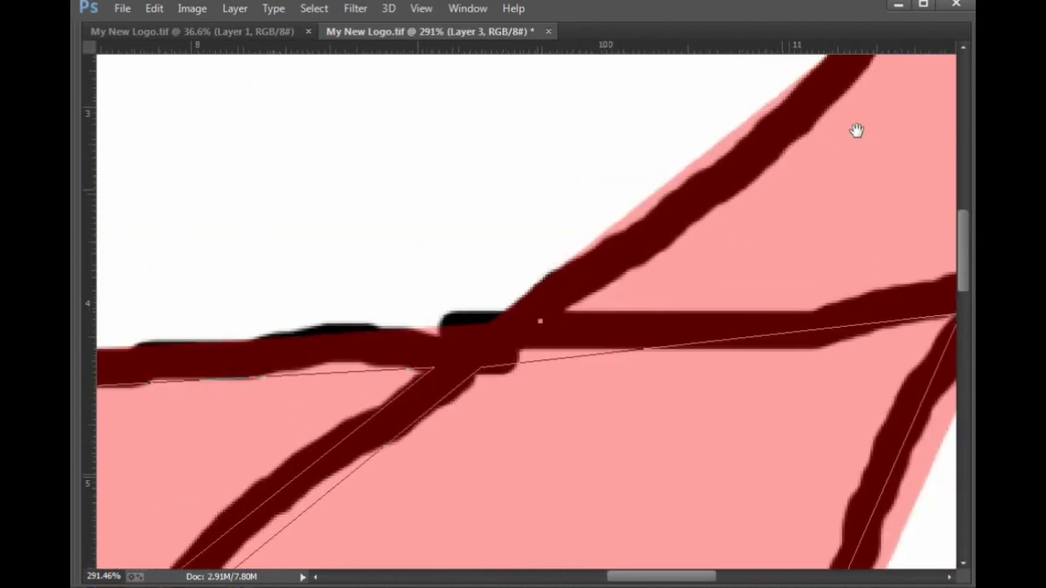
drag(857, 131, 558, 319)
drag(733, 191, 633, 295)
drag(822, 114, 723, 228)
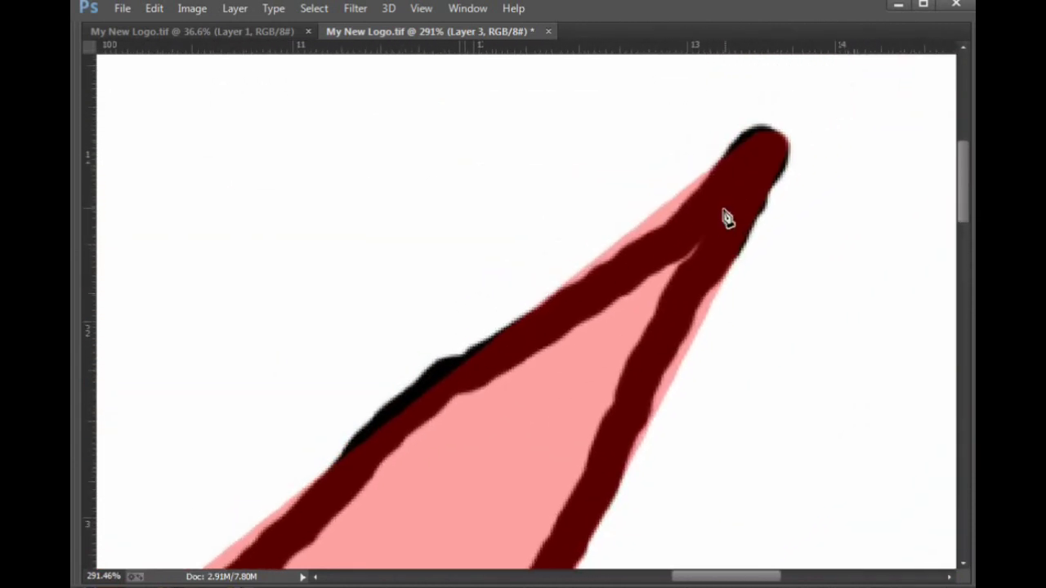
click(721, 210)
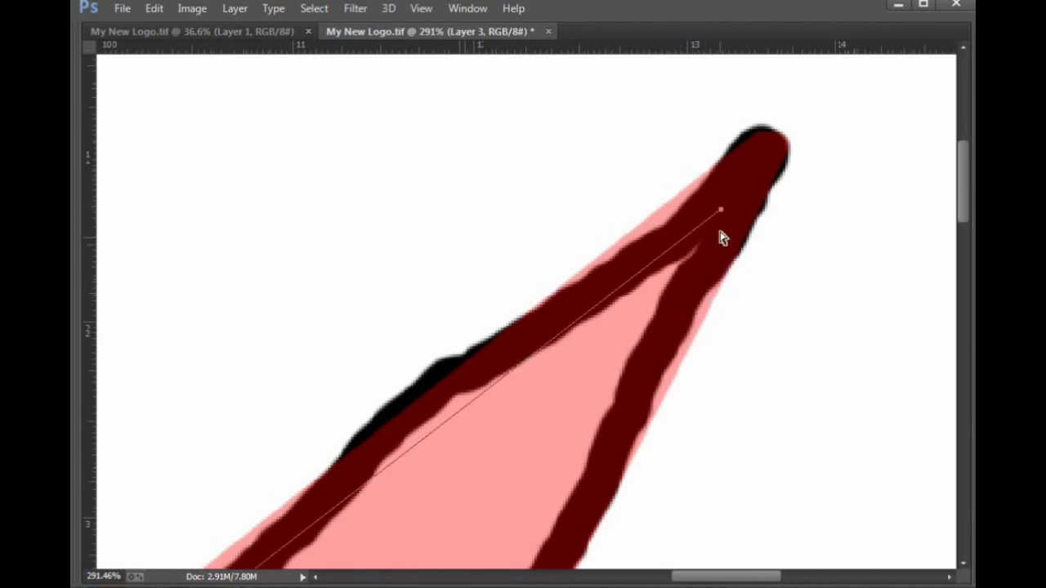
key(ctrl+z)
click(722, 204)
Step: Bring the top triangle's path down the inside of the right leg to its crossing with the crossbar
drag(632, 428, 719, 185)
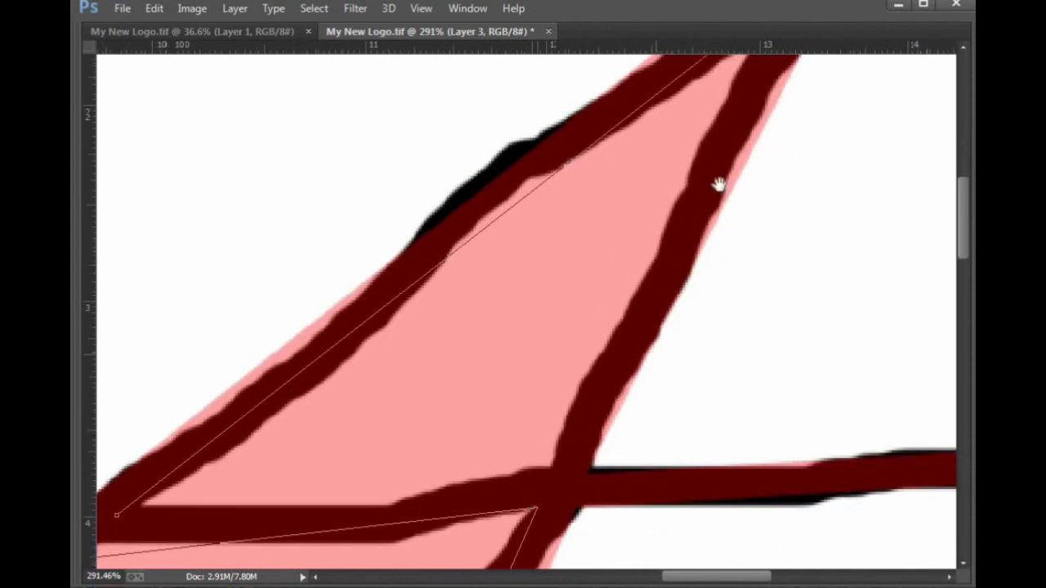
drag(557, 487, 627, 312)
click(618, 296)
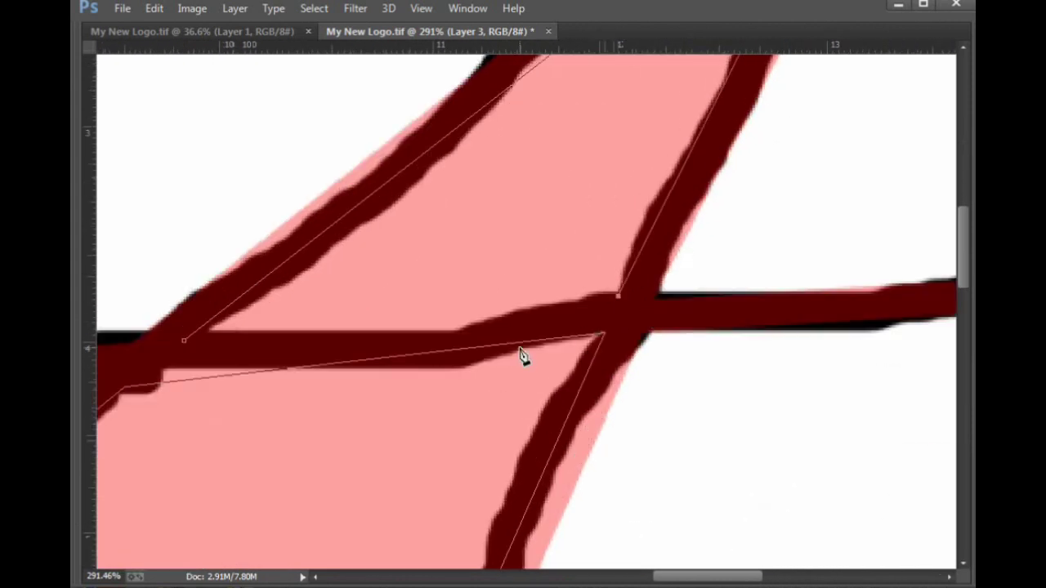
Step: Load the three inner paths as a selection, delete the red fill inside them from Layer 3, and deselect
key(ctrl+Return)
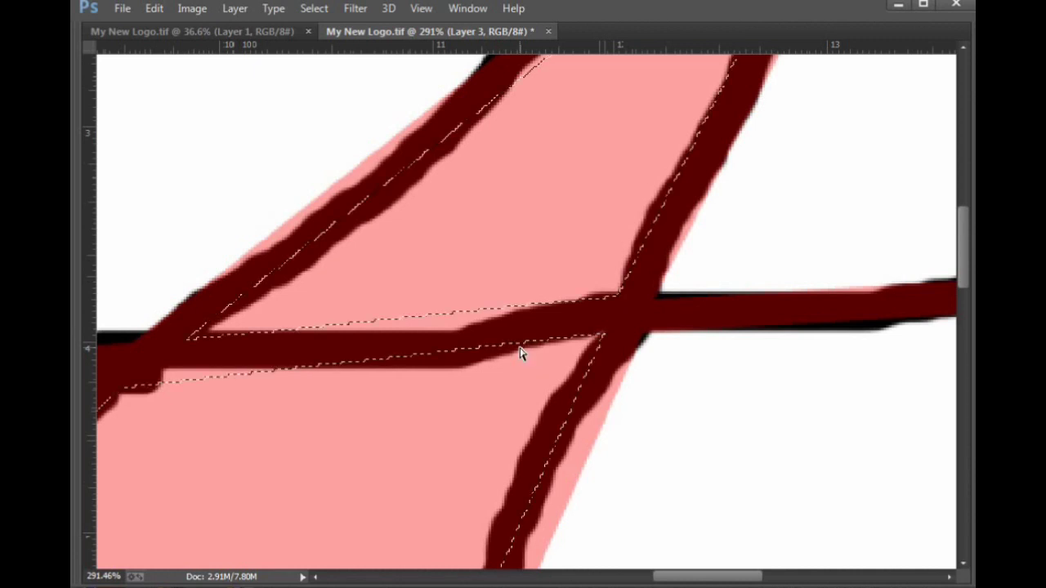
key(ctrl+0)
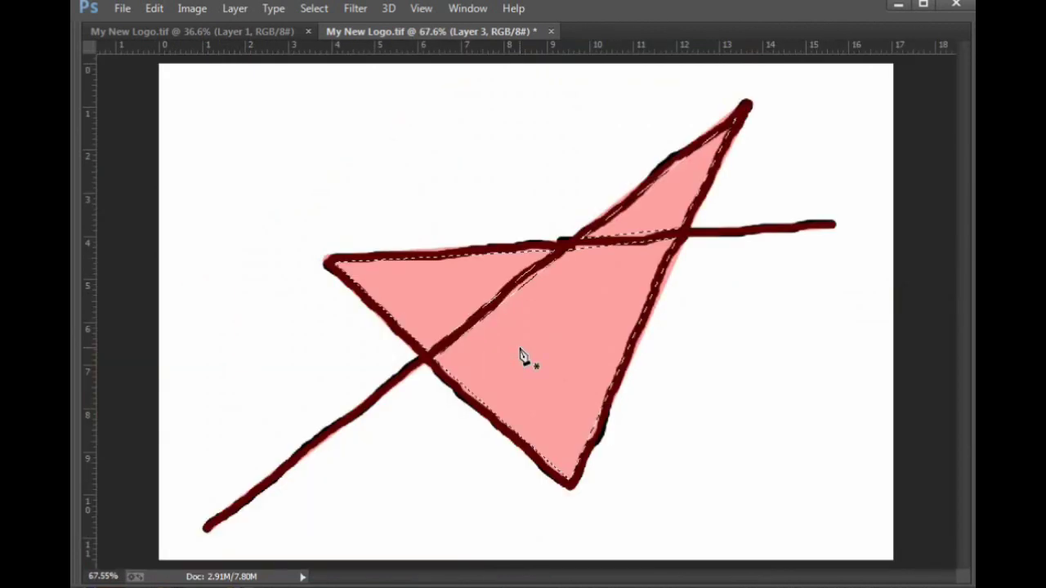
key(Tab)
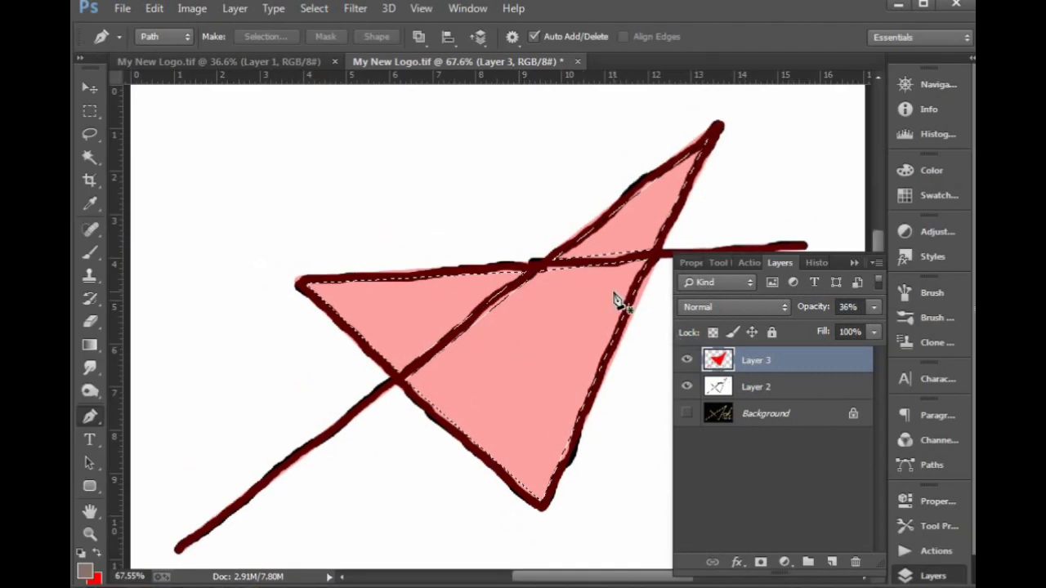
key(Delete)
key(v)
key(ctrl+d)
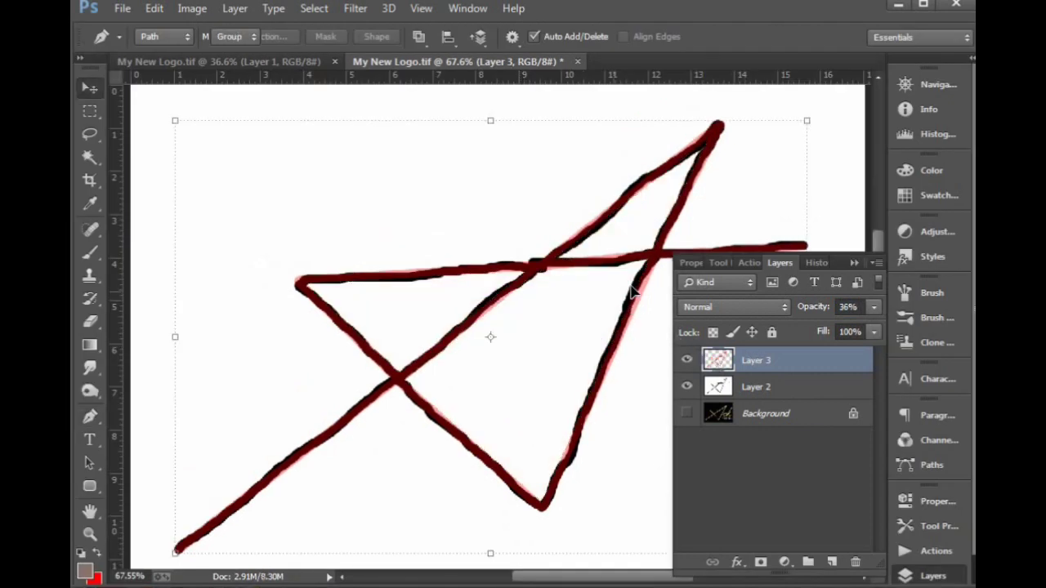
Step: Hide the sketch on Layer 2 and restore Layer 3 to full opacity
click(686, 386)
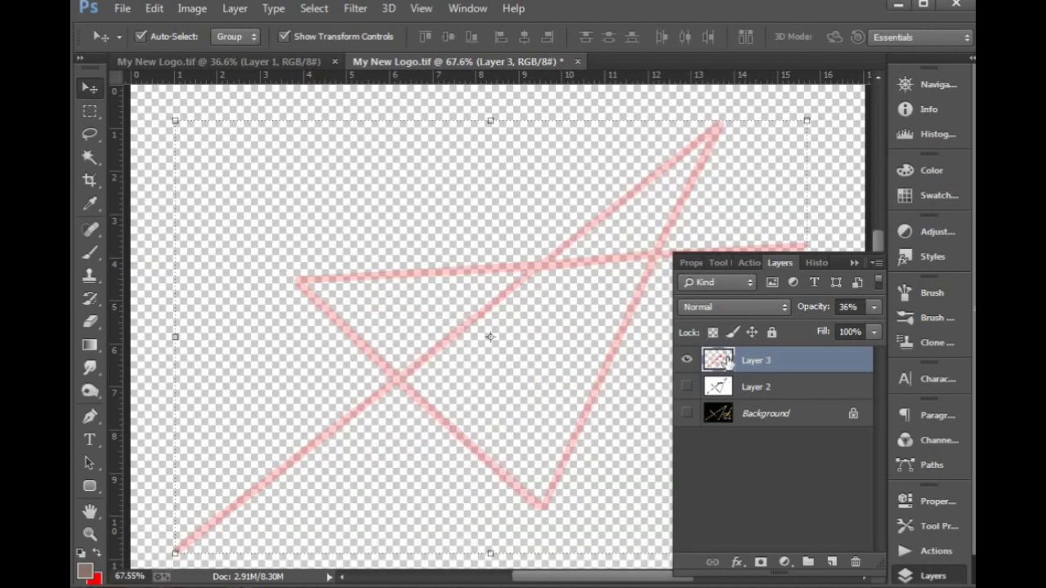
drag(817, 308, 875, 307)
click(652, 267)
key(Tab)
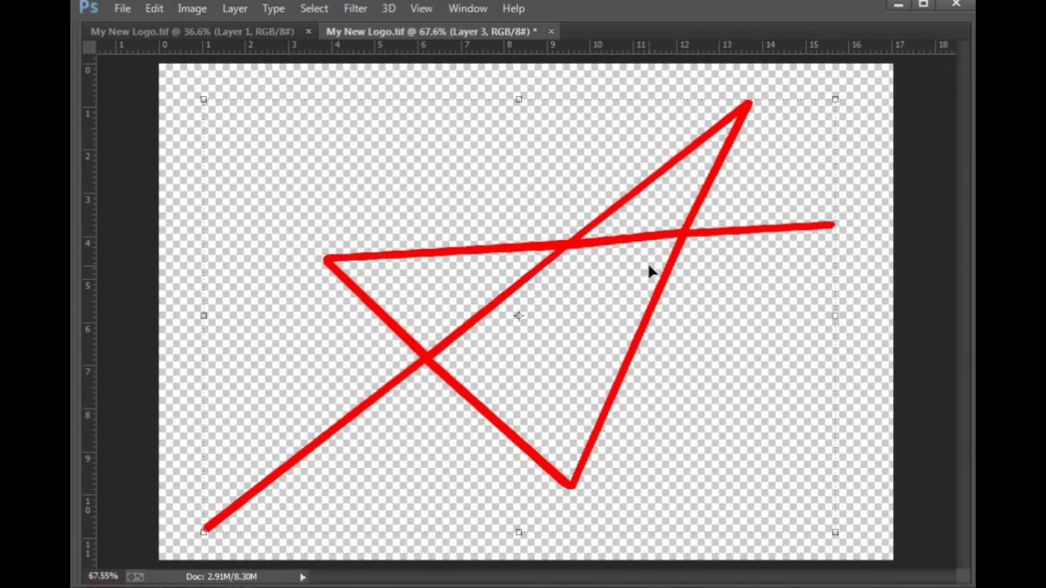
Step: Scale the red A shape down proportionally to about half its size and move it to the canvas's upper-left area
key(ctrl+minus)
key(ctrl+minus)
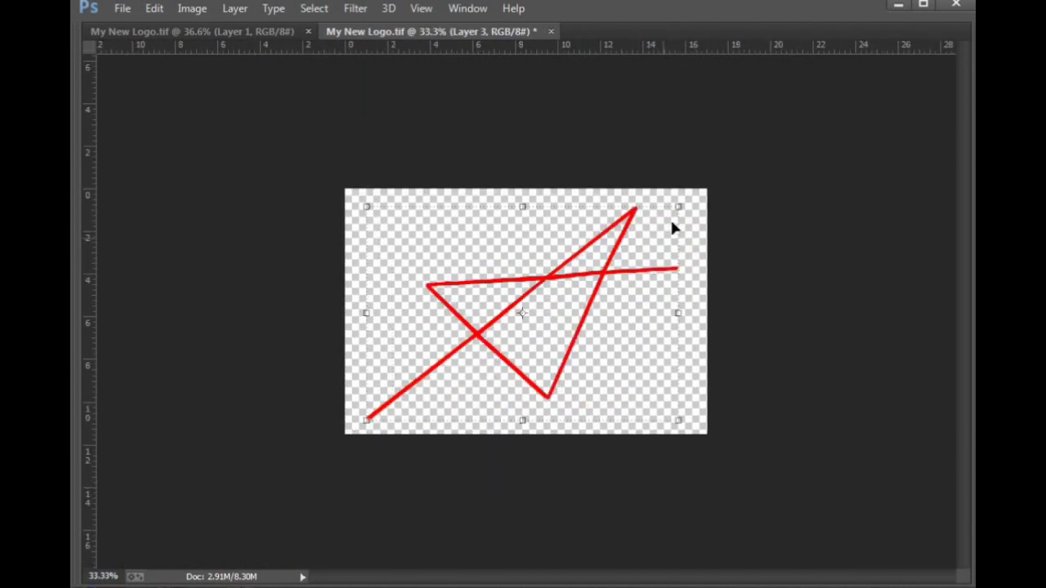
drag(681, 205, 593, 237)
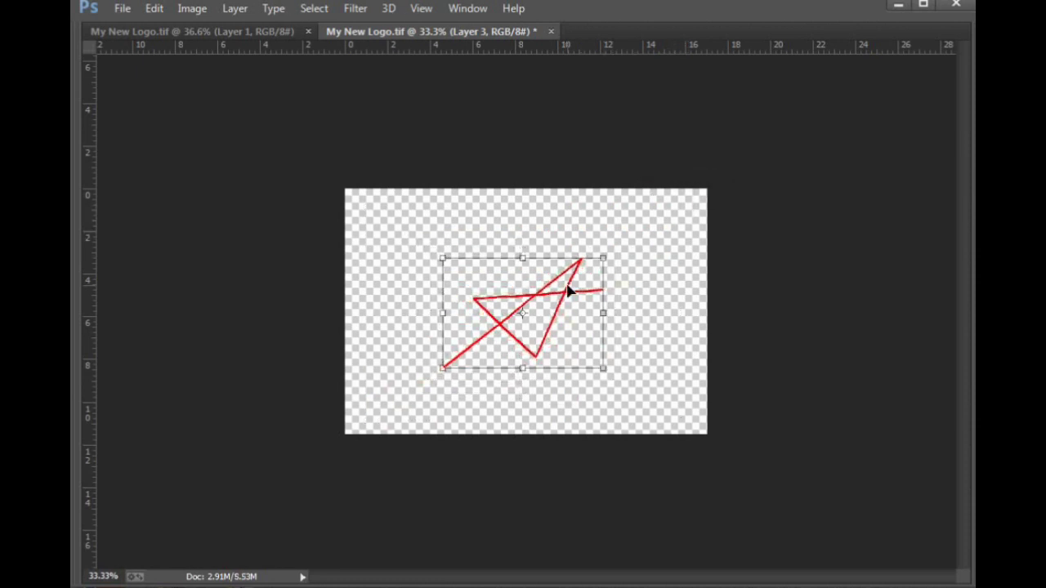
drag(567, 291, 506, 264)
key(ctrl+plus)
key(ctrl+plus)
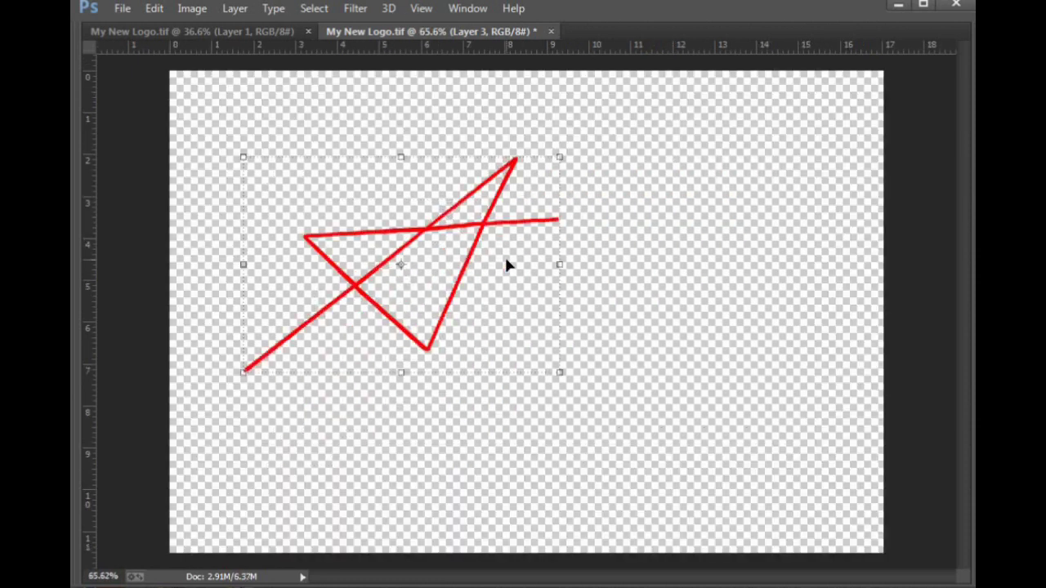
Step: Select the "fzal" text in the finished logo document and check which font it uses
click(166, 31)
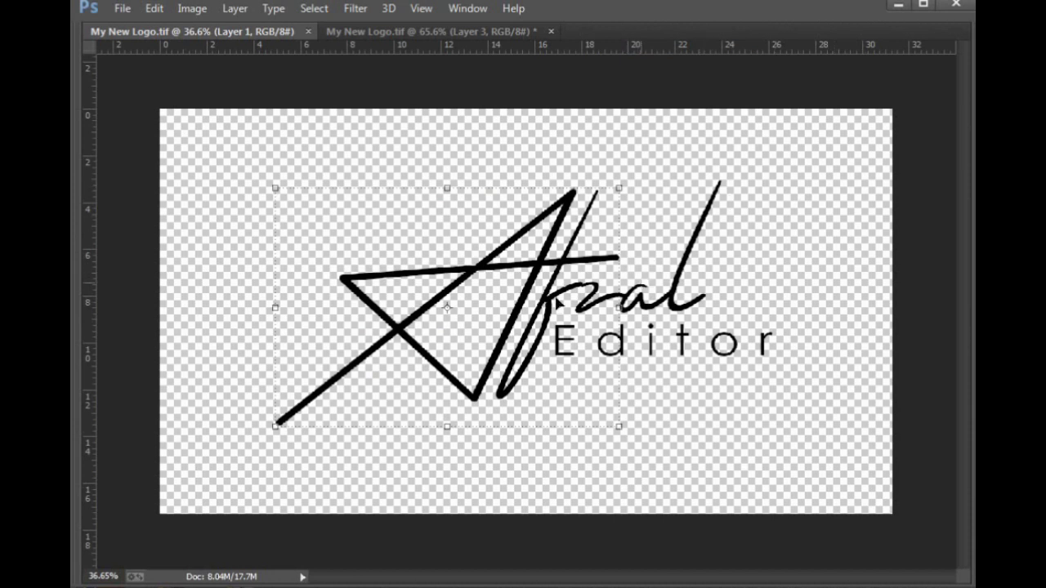
click(705, 295)
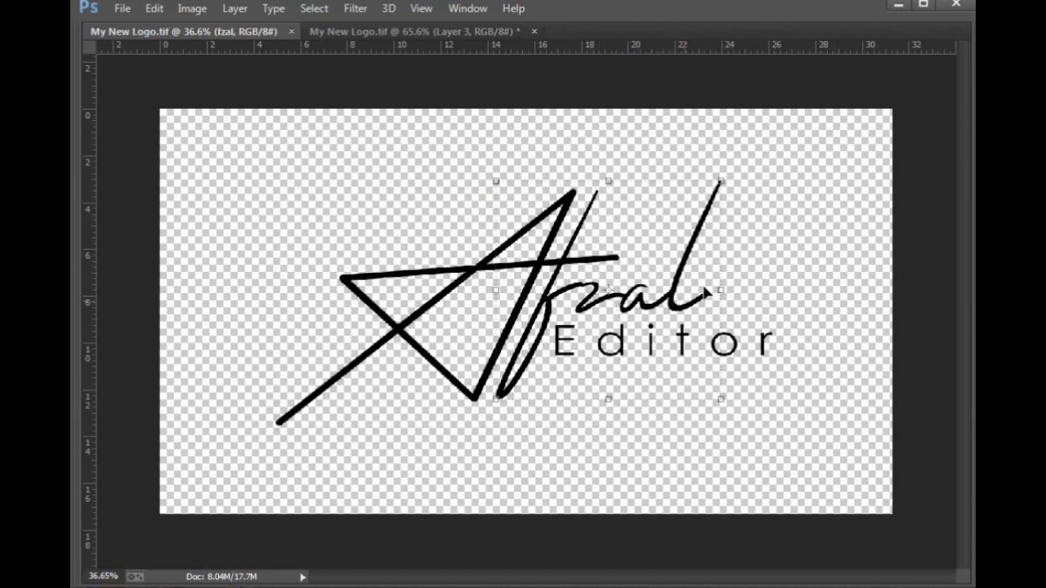
key(Tab)
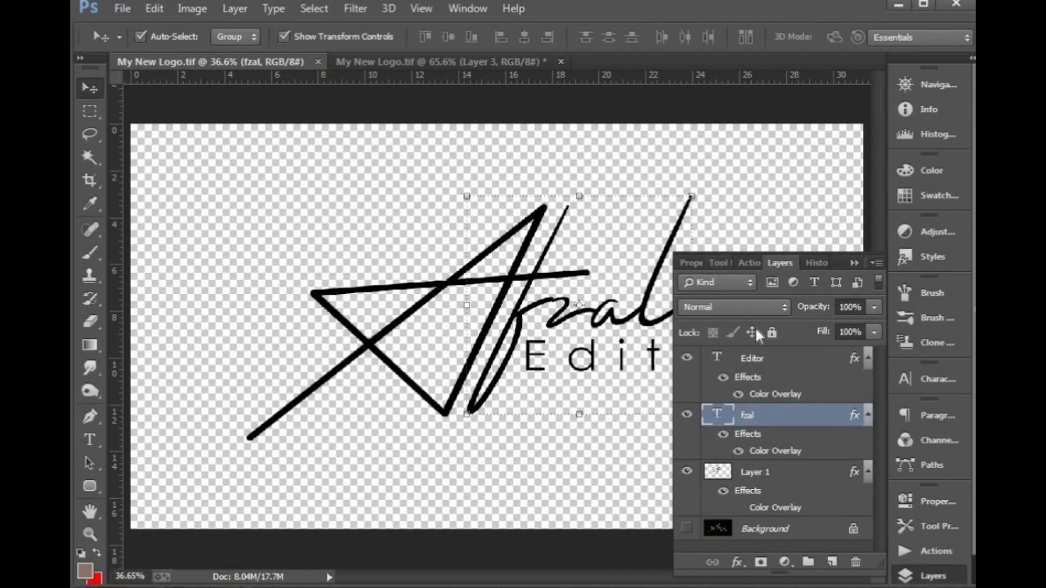
click(925, 378)
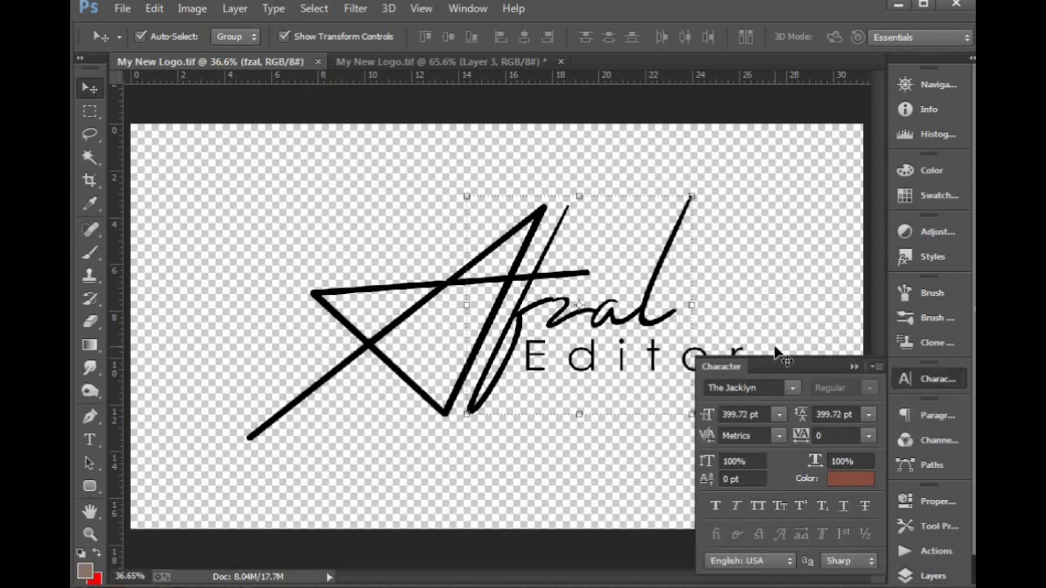
click(742, 388)
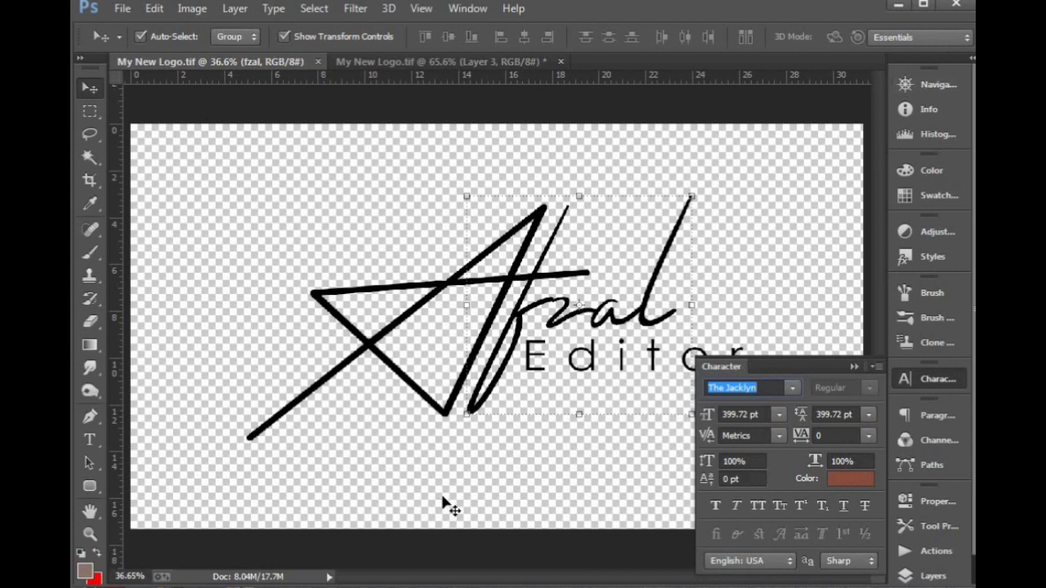
Step: Switch to the desktop, open Untitled-1.jpg from the Signatur logo folder, and enlarge the viewer to full screen
click(899, 5)
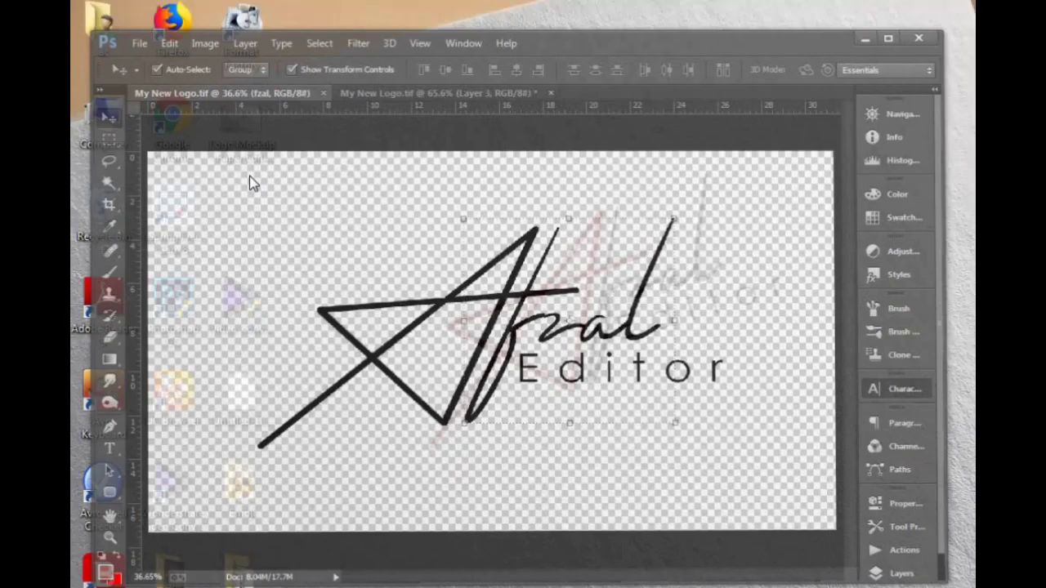
double_click(243, 578)
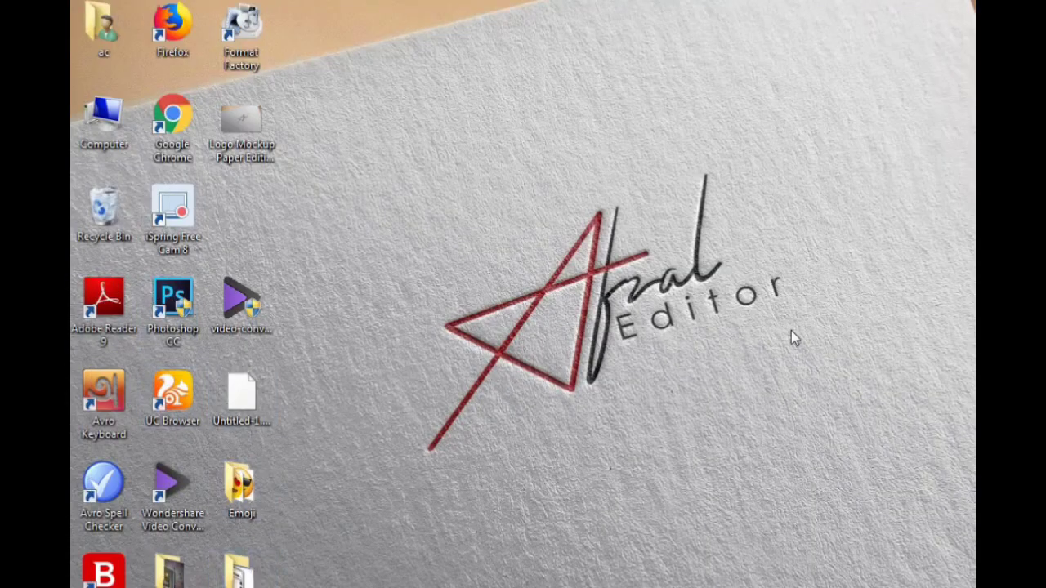
click(576, 152)
key(Return)
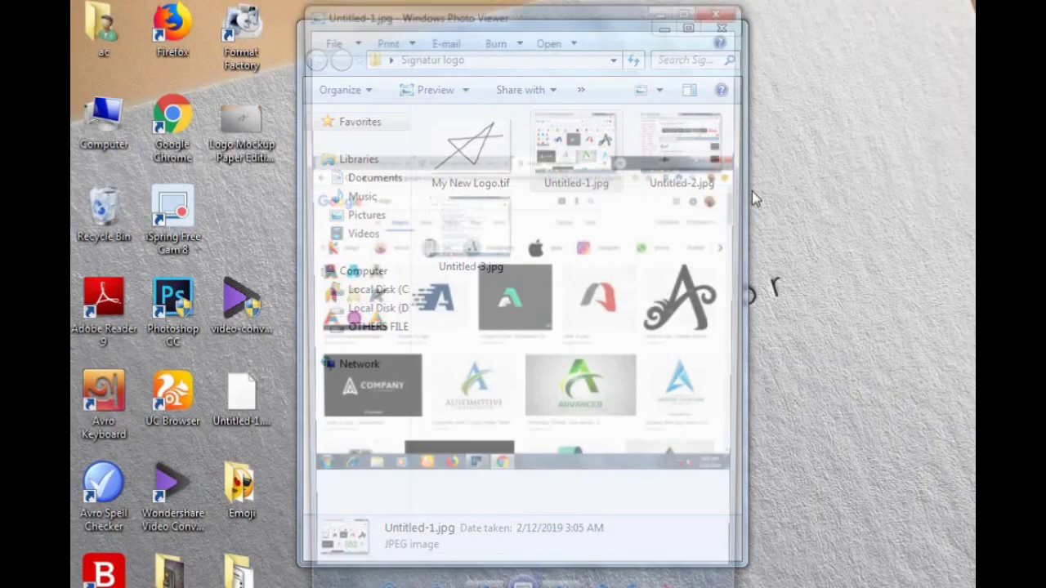
click(686, 9)
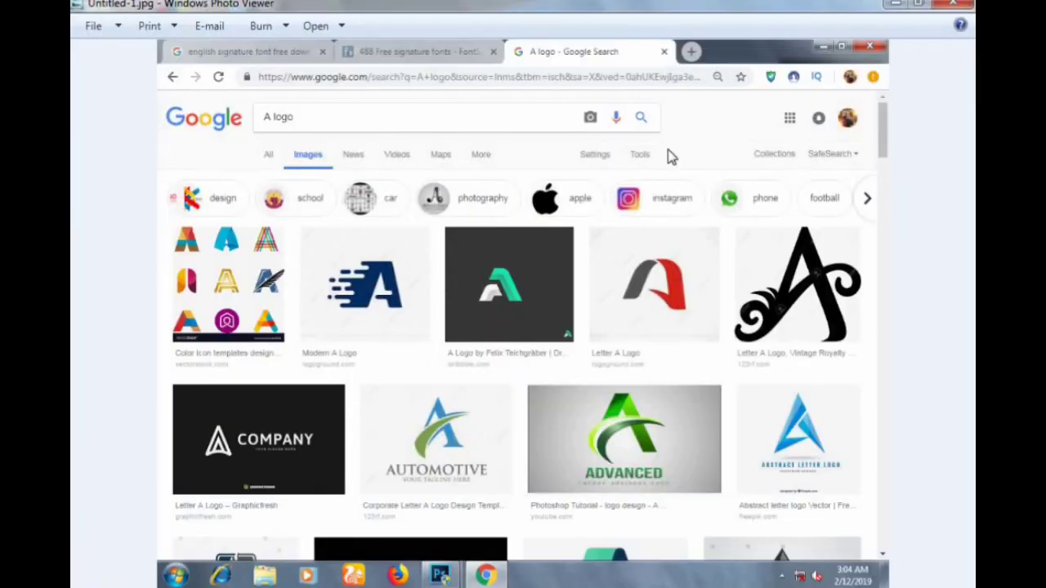
Step: Examine the "A logo" image search results in the screenshot for letter A design ideas, and close the image
scroll(256, 114, up, 3)
drag(247, 159, 280, 219)
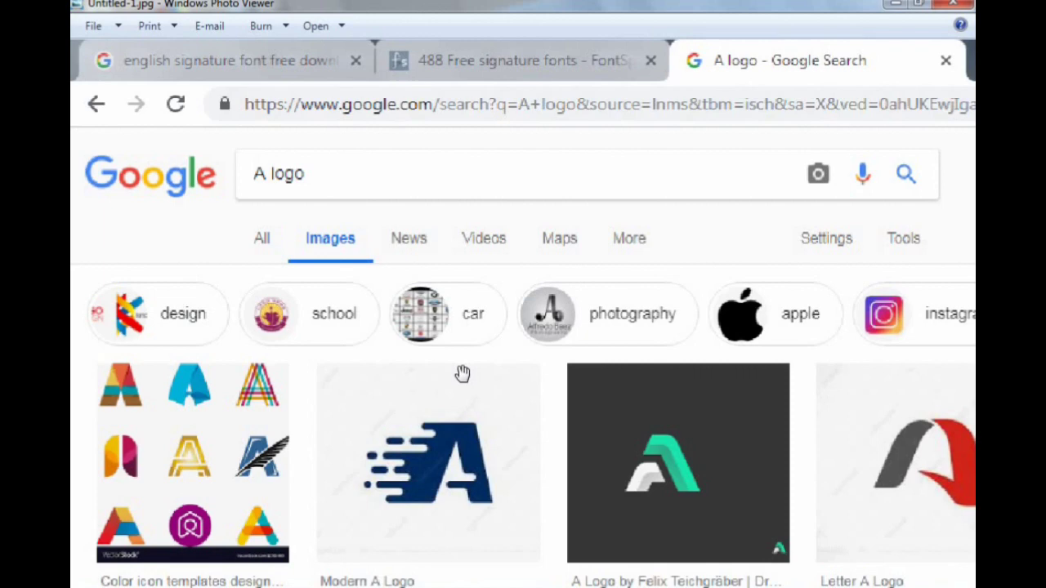
drag(354, 384, 324, 317)
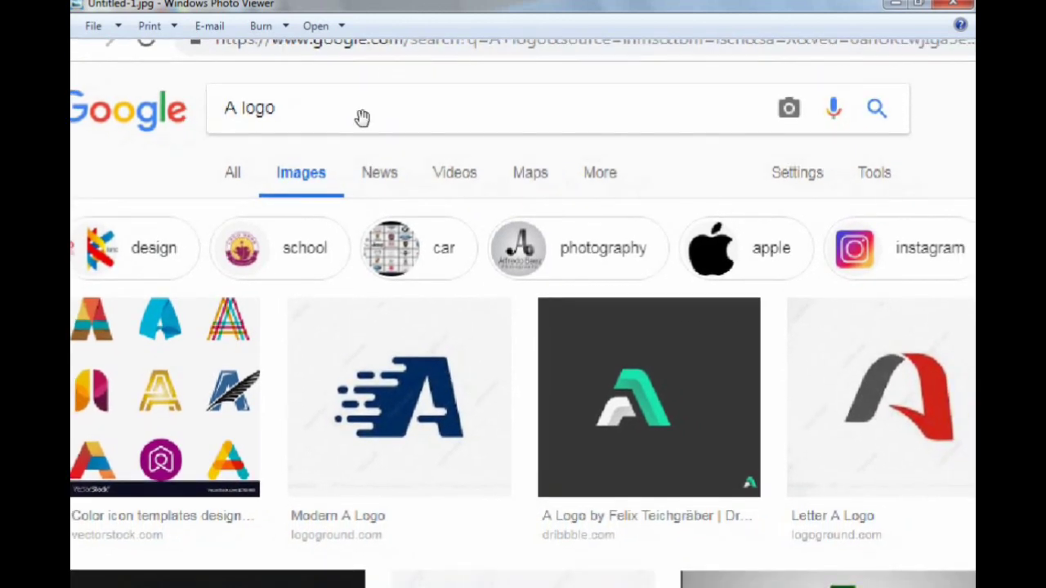
scroll(357, 260, down, 3)
scroll(653, 425, up, 1)
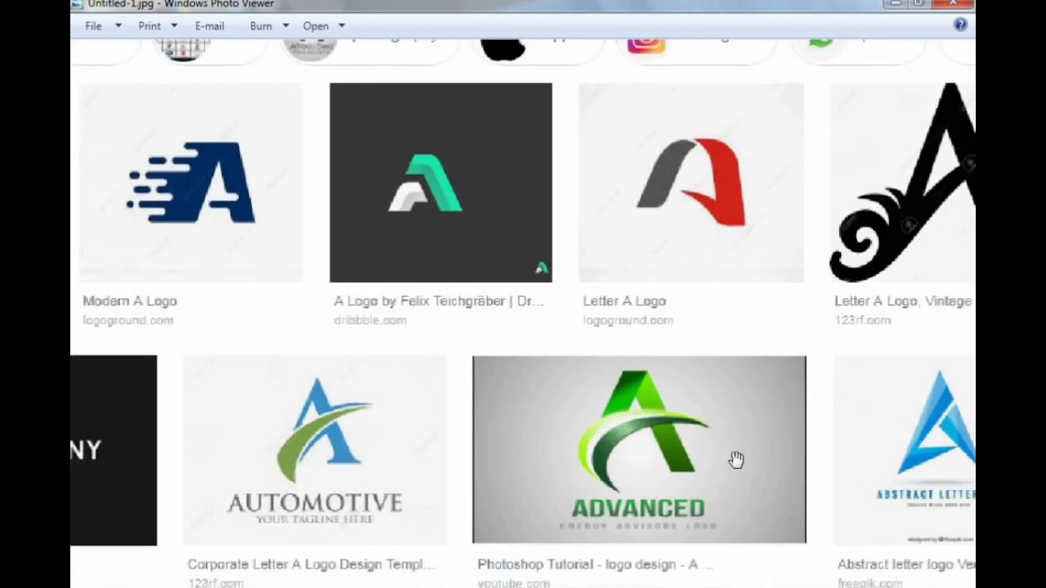
scroll(691, 374, up, 1)
drag(442, 433, 633, 291)
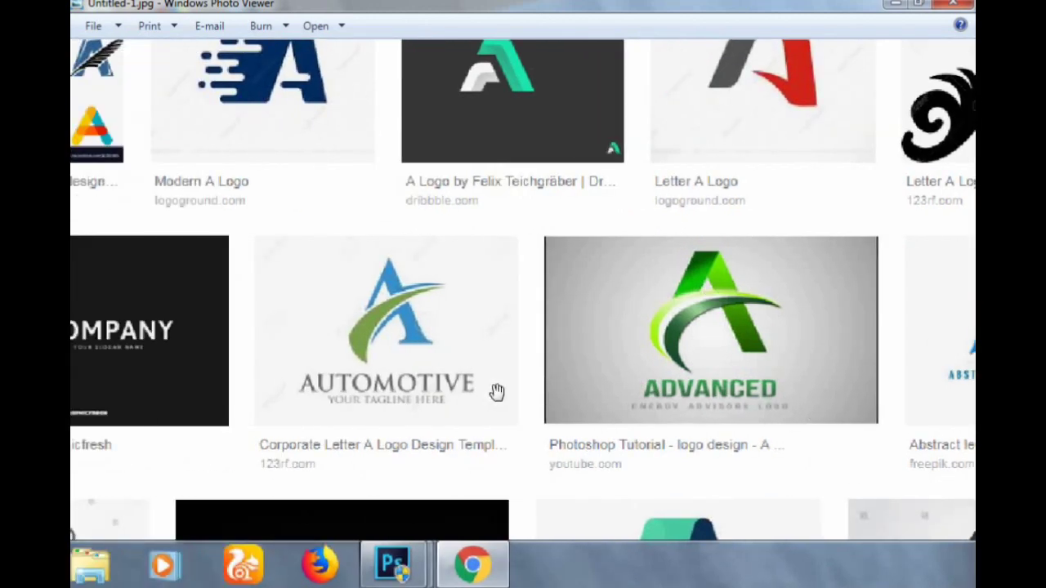
drag(274, 213, 439, 332)
drag(305, 248, 536, 400)
scroll(598, 368, down, 2)
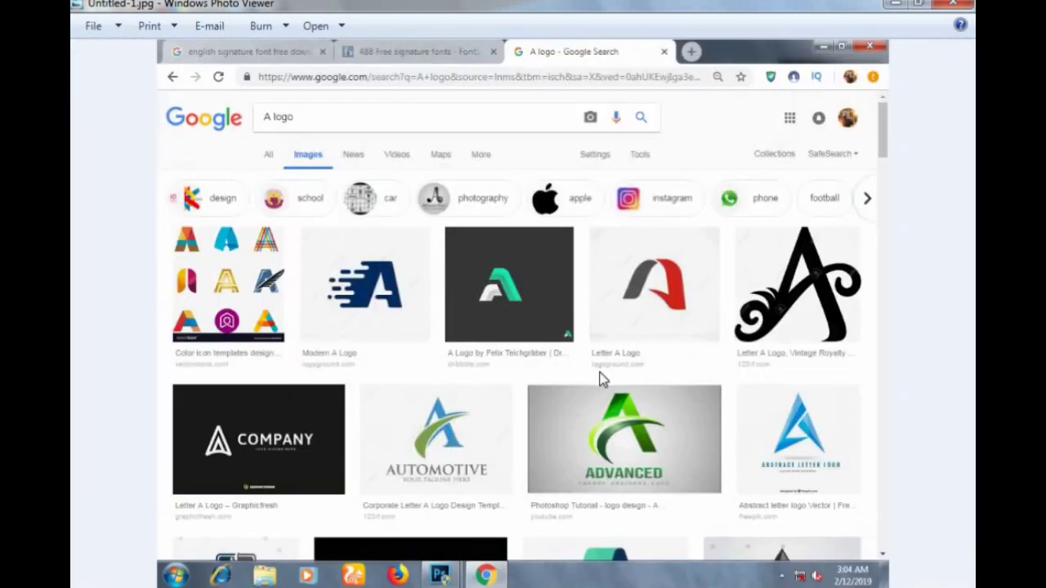
click(953, 4)
Step: Open Untitled-3.jpg full screen and examine the search query used for finding free English signature fonts
double_click(664, 155)
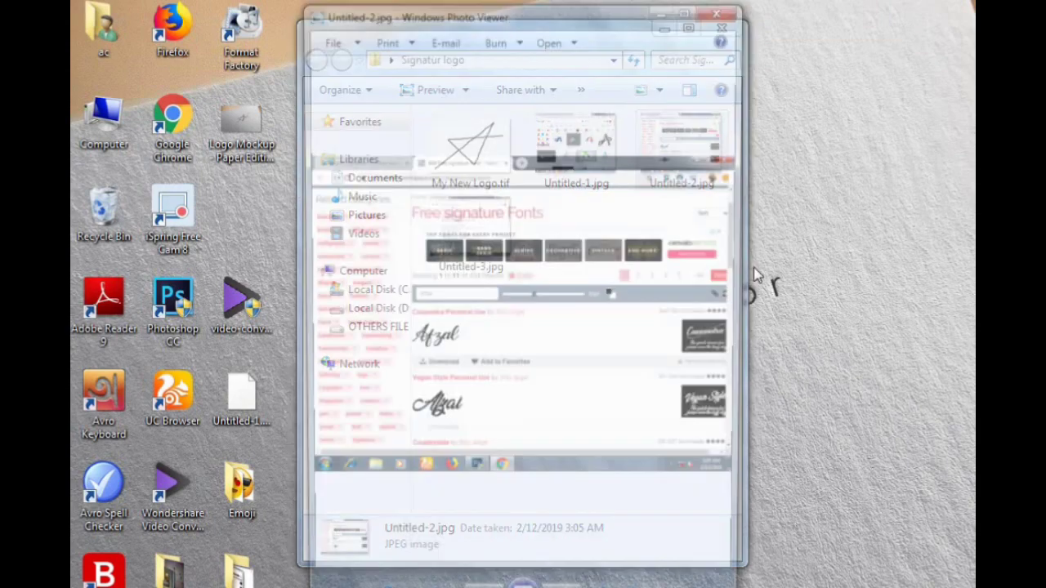
click(722, 8)
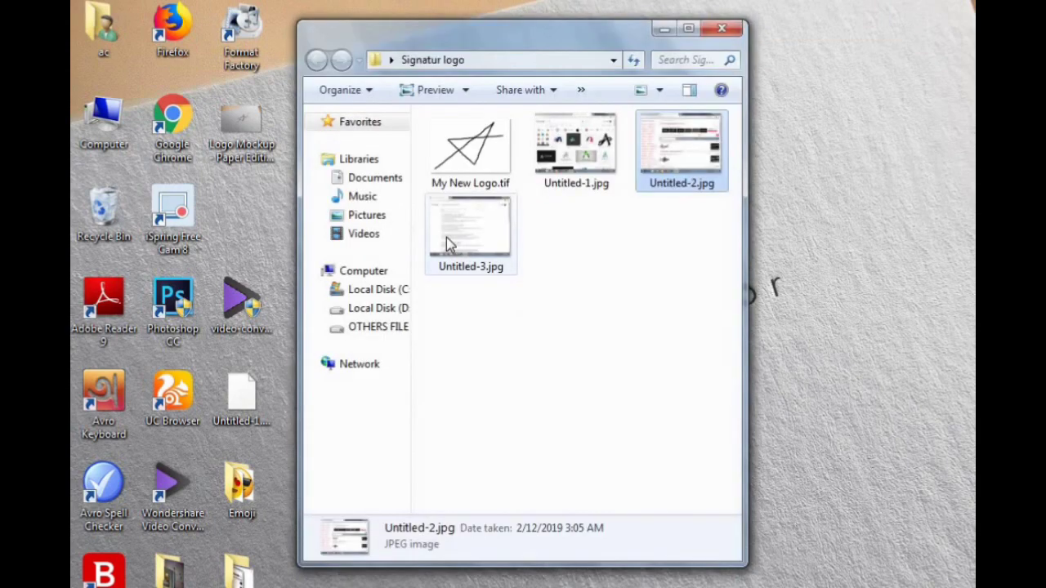
double_click(447, 237)
click(689, 9)
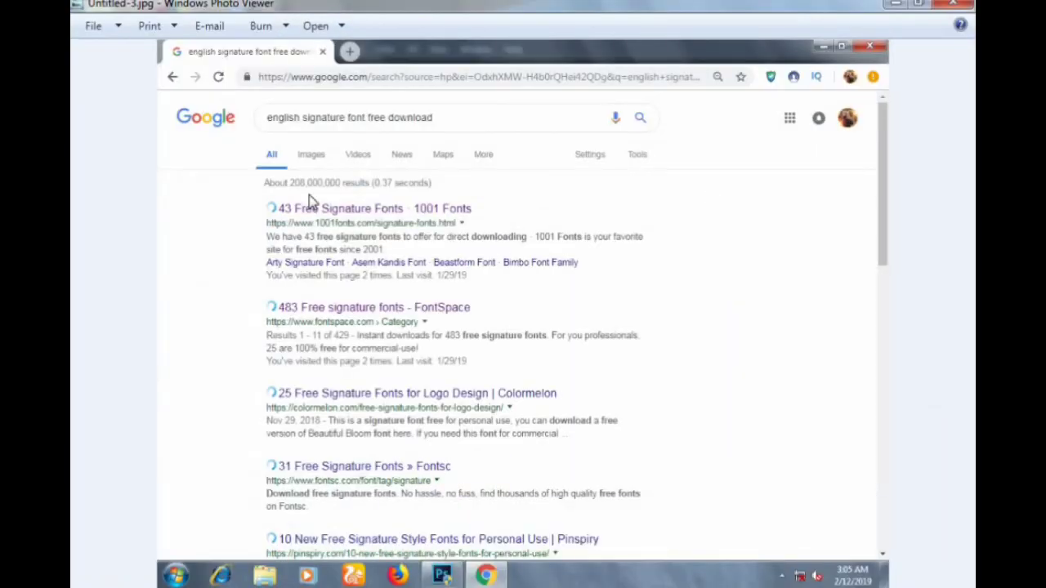
scroll(303, 200, up, 5)
drag(387, 181, 362, 205)
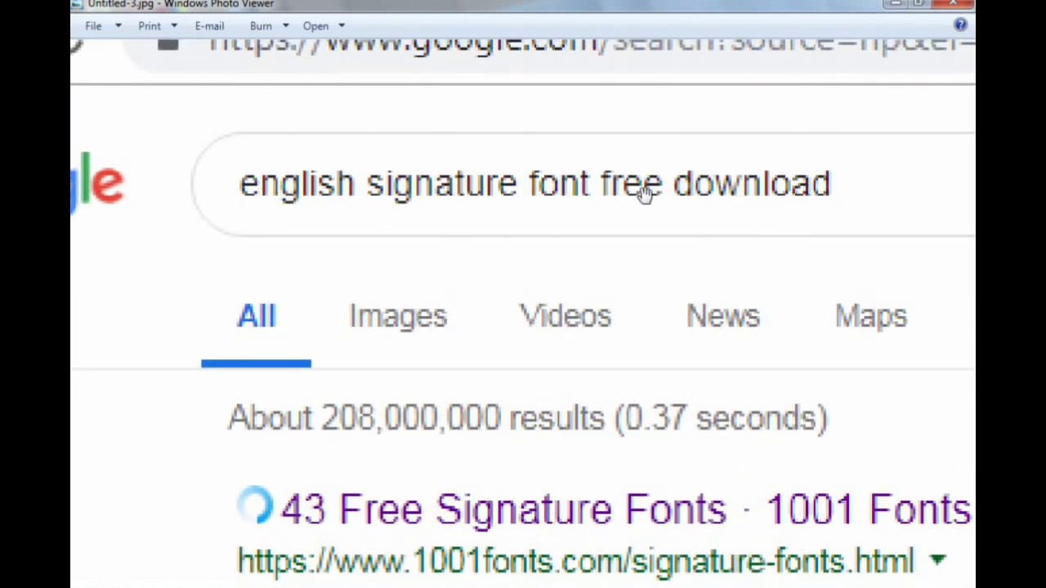
scroll(724, 227, down, 3)
scroll(381, 360, down, 3)
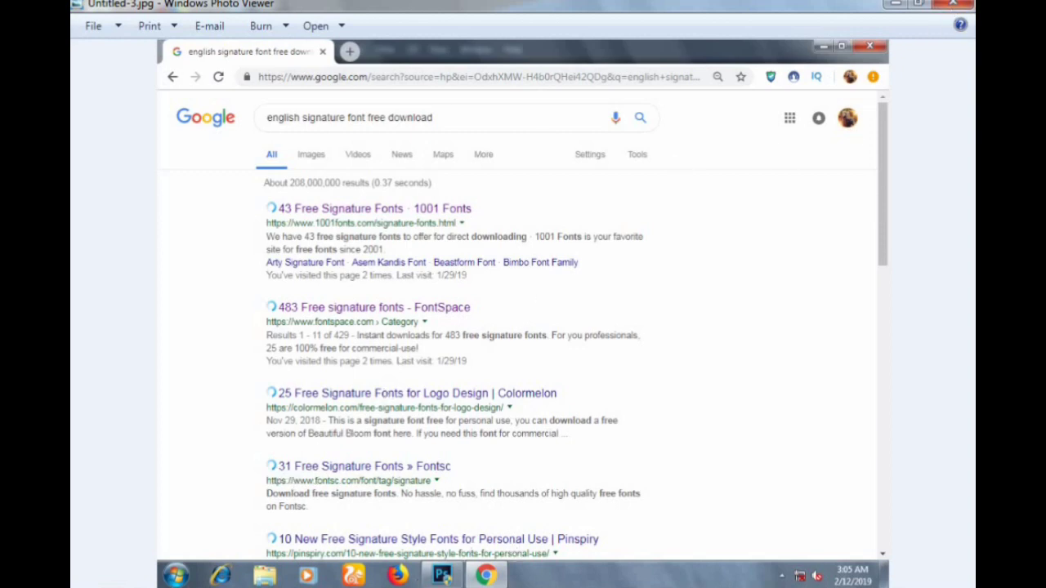
Step: Go to Untitled-2.jpg and examine FontSpace's preview text field, sample signature fonts and download option
key(Left)
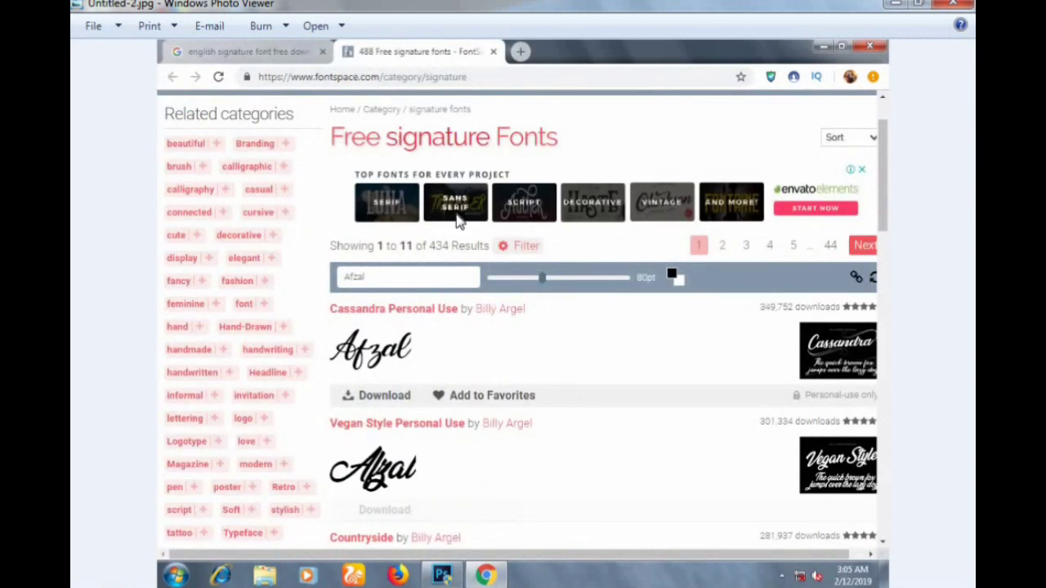
scroll(466, 311, up, 2)
scroll(408, 335, up, 1)
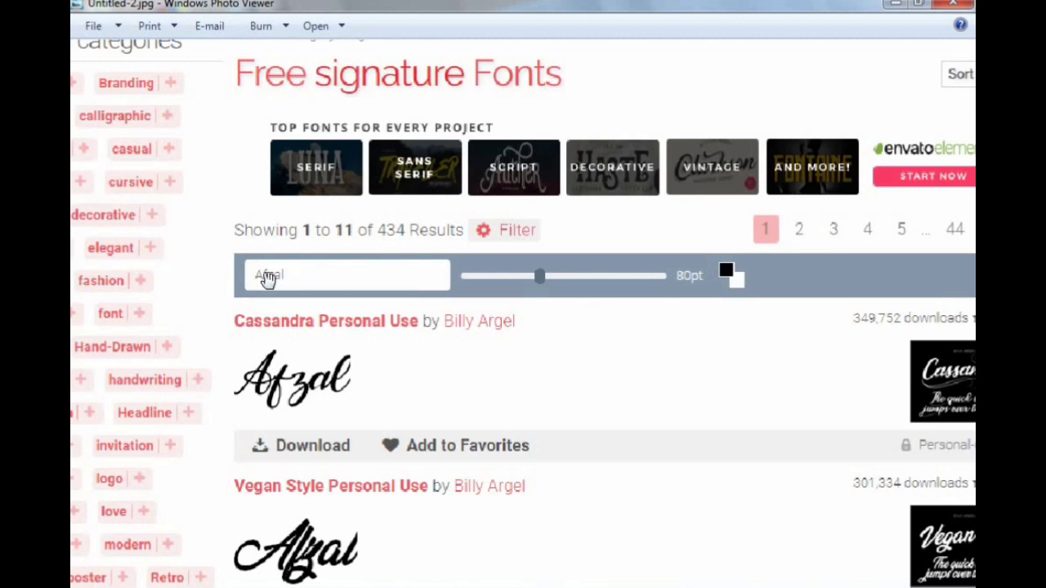
scroll(260, 282, up, 1)
scroll(387, 390, down, 2)
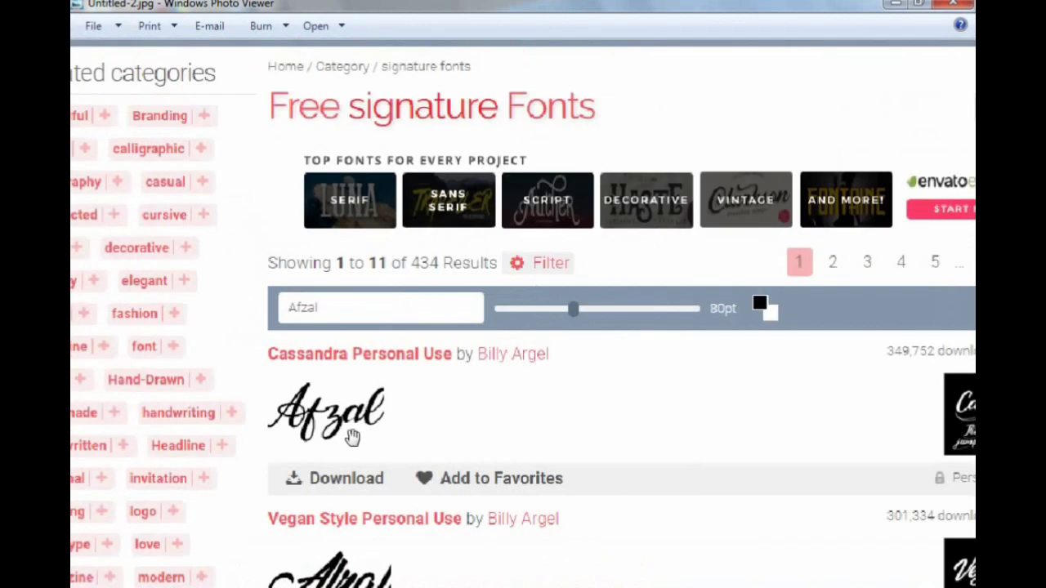
scroll(338, 427, up, 1)
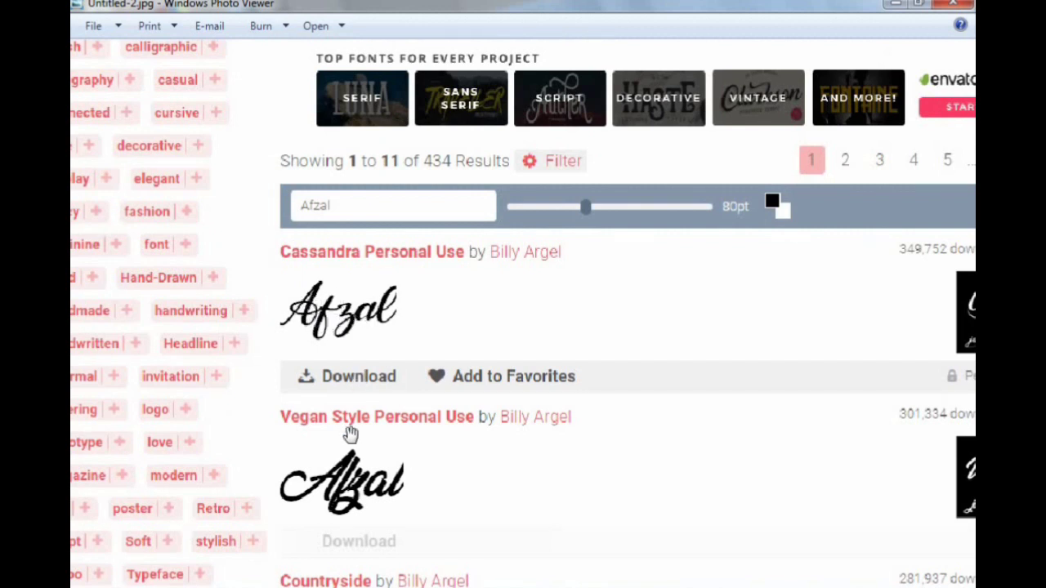
drag(346, 434, 362, 369)
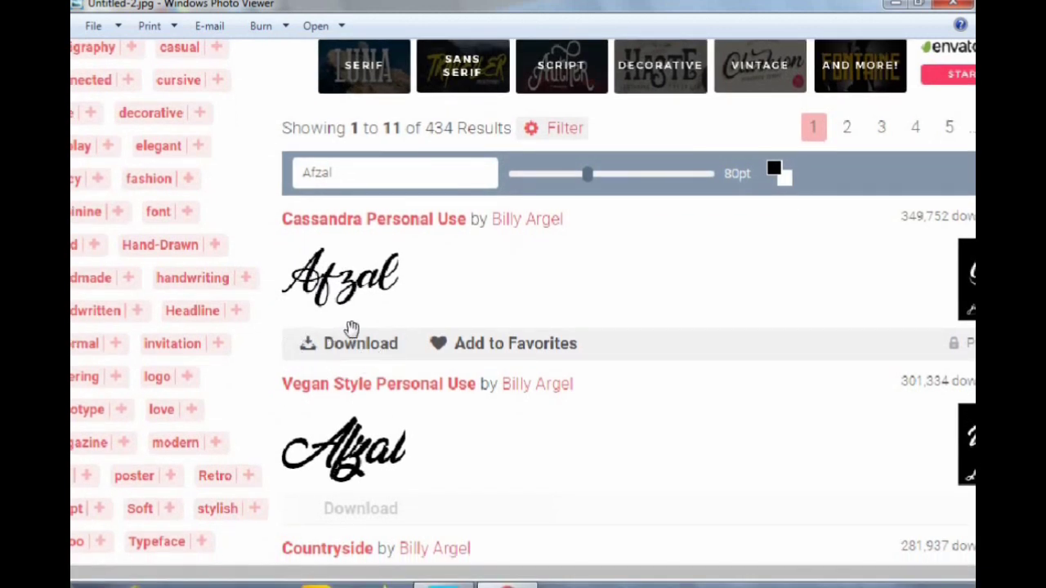
drag(408, 475, 401, 315)
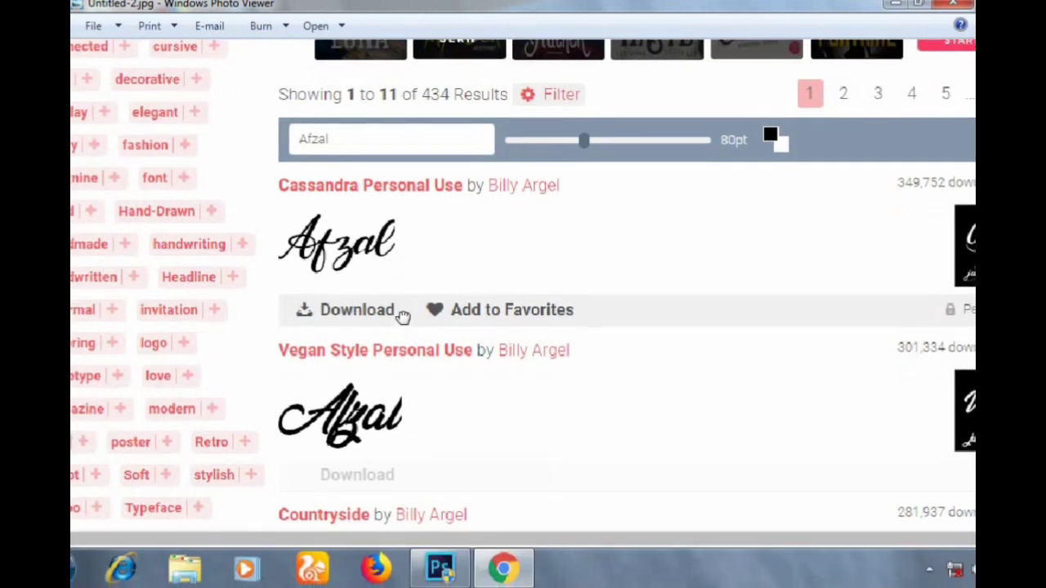
scroll(659, 350, down, 2)
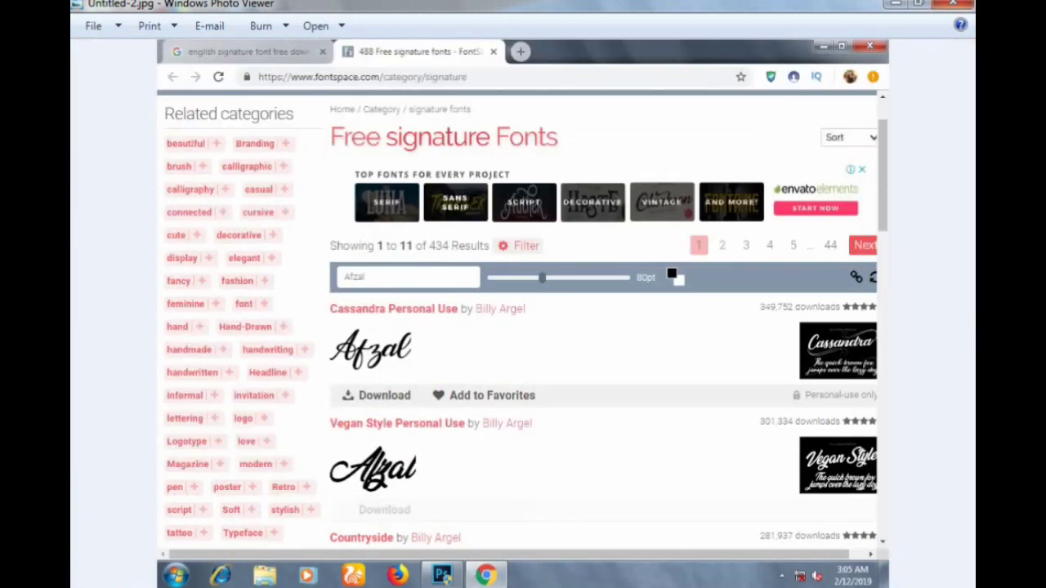
Step: Close the reference image and its folder, and return to the red A document in Photoshop
click(953, 4)
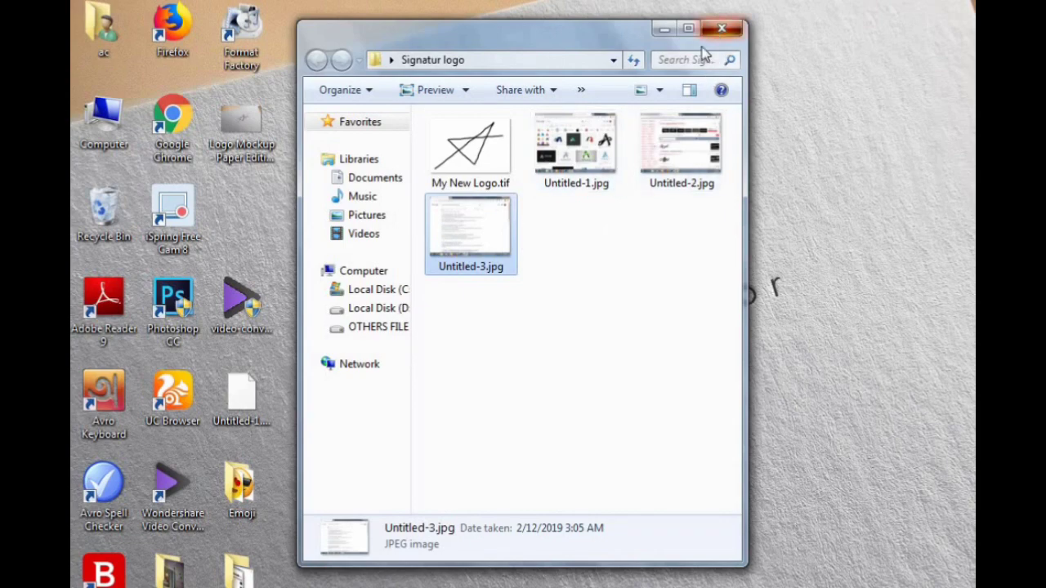
click(721, 29)
click(466, 586)
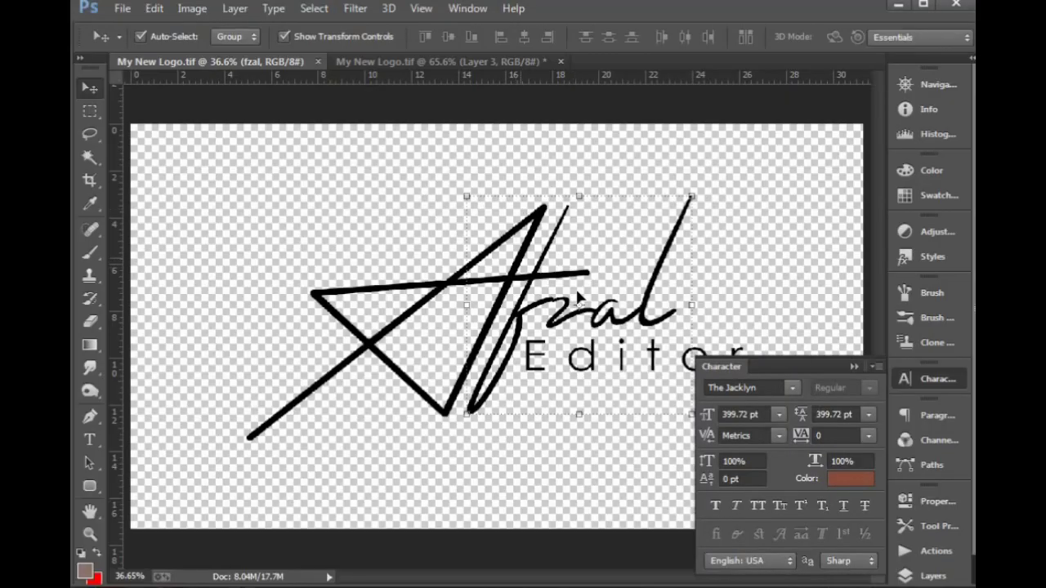
scroll(621, 344, up, 2)
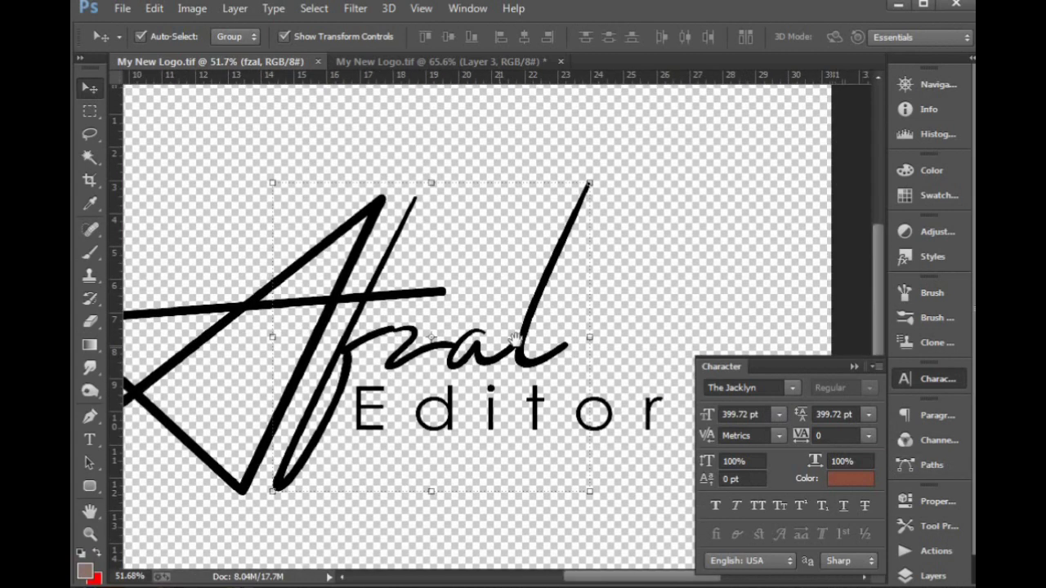
click(367, 60)
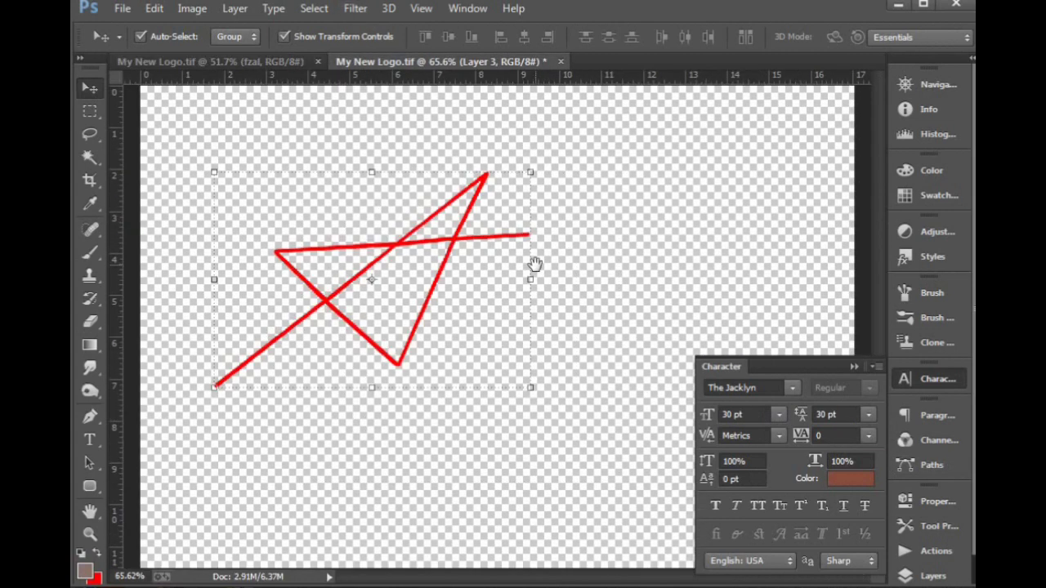
Step: Add the text "Fzal" in The Jacklyn at 30 pt just beside the A's right leg, below the crossbar
key(t)
click(463, 290)
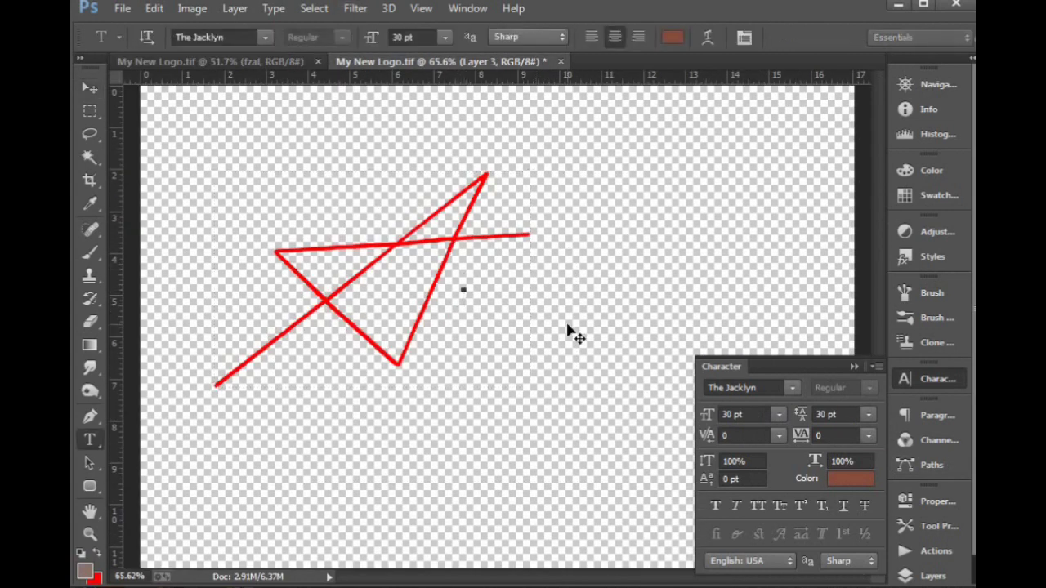
text(Fzal)
key(ctrl+Return)
key(v)
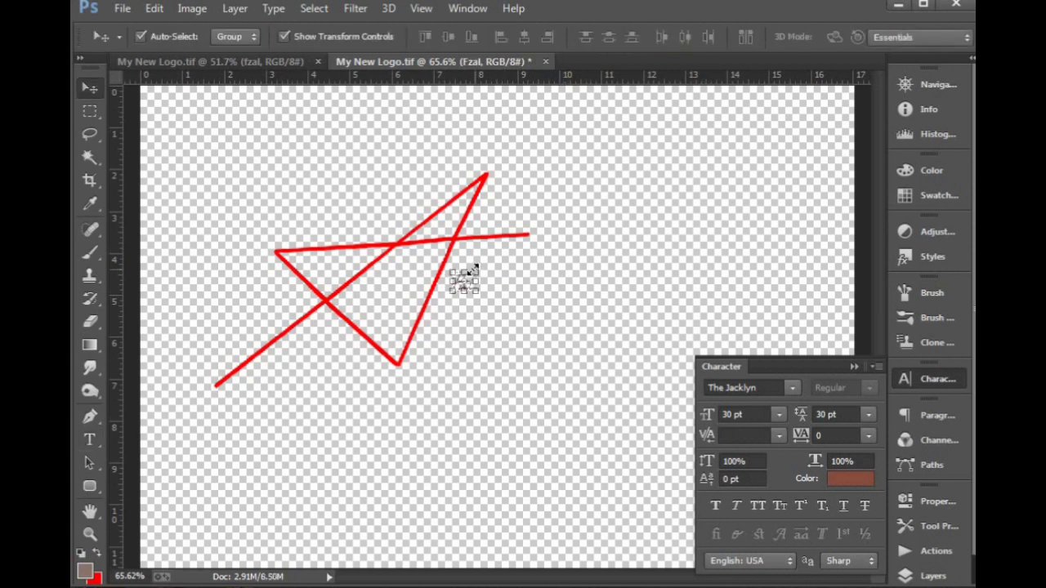
Step: Enlarge the "Fzal" text to about 192 pt and move it beside the lower part of the A's right leg
key(ctrl+t)
drag(481, 267, 539, 185)
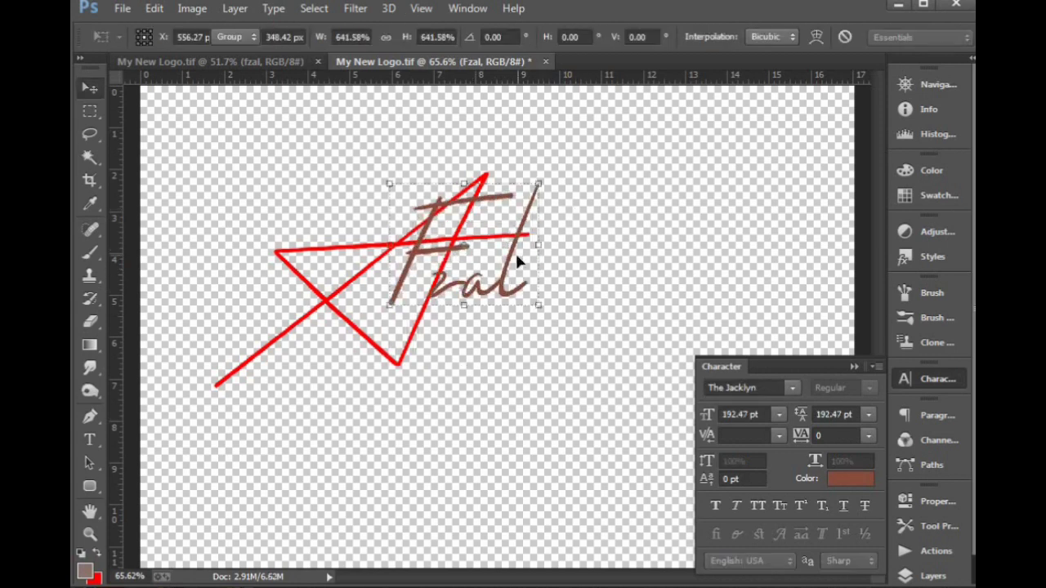
key(Return)
drag(518, 284, 565, 348)
Step: Replace the capital F of the signature text with a lowercase f so it reads "fzal"
key(t)
drag(484, 328, 416, 324)
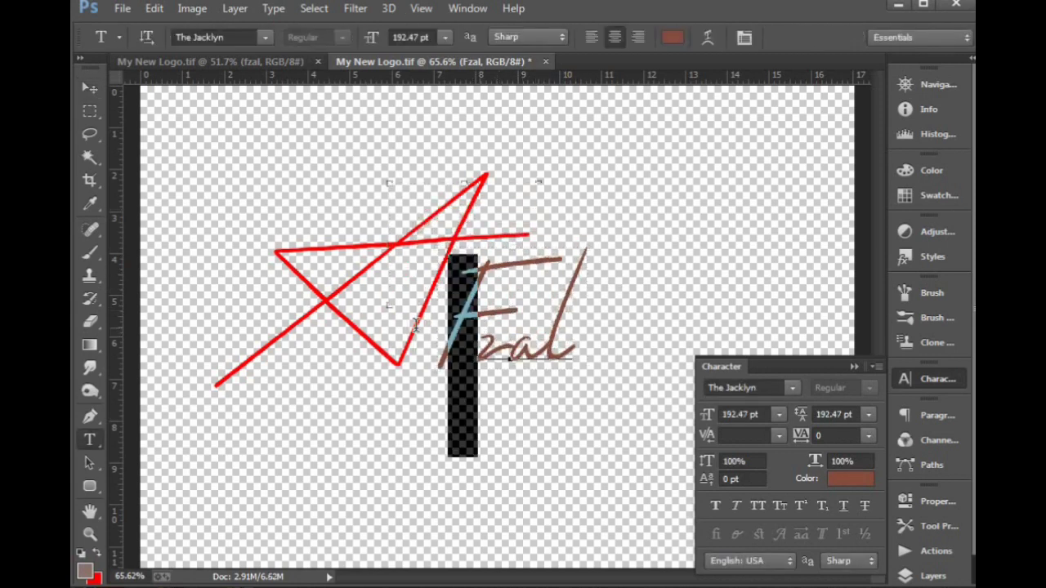
text(f)
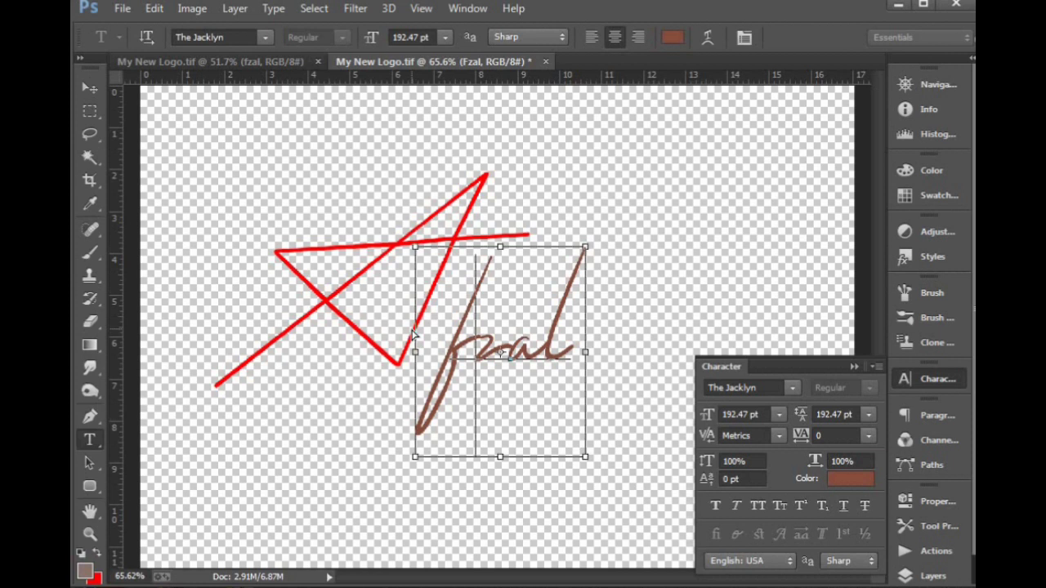
key(ctrl+Return)
Step: Scale "fzal" to about 202 pt and position its f against the A's right leg, crossing the crossbar
key(v)
drag(455, 356, 471, 272)
drag(600, 359, 606, 385)
double_click(528, 315)
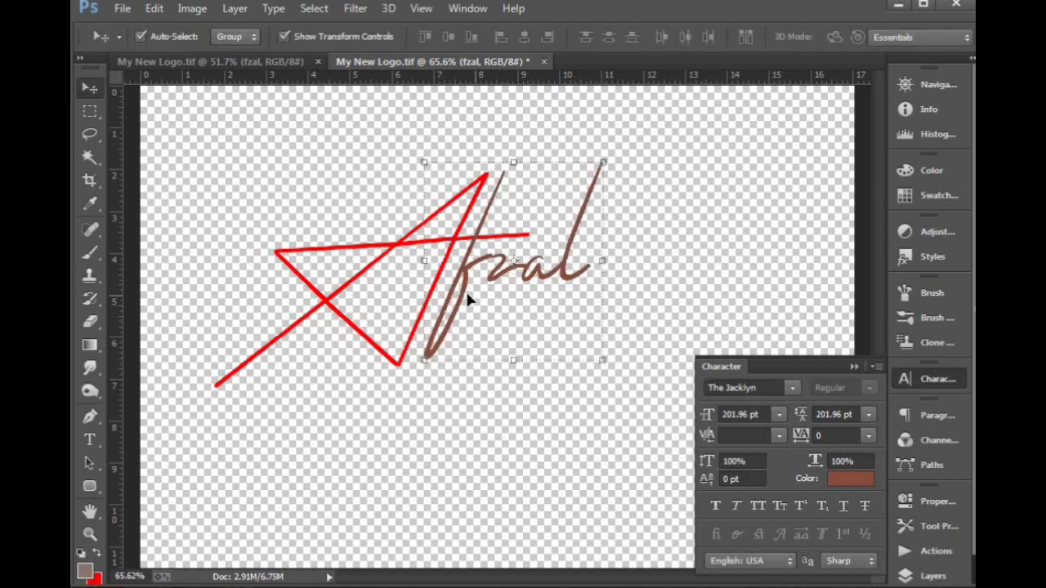
drag(466, 288, 463, 286)
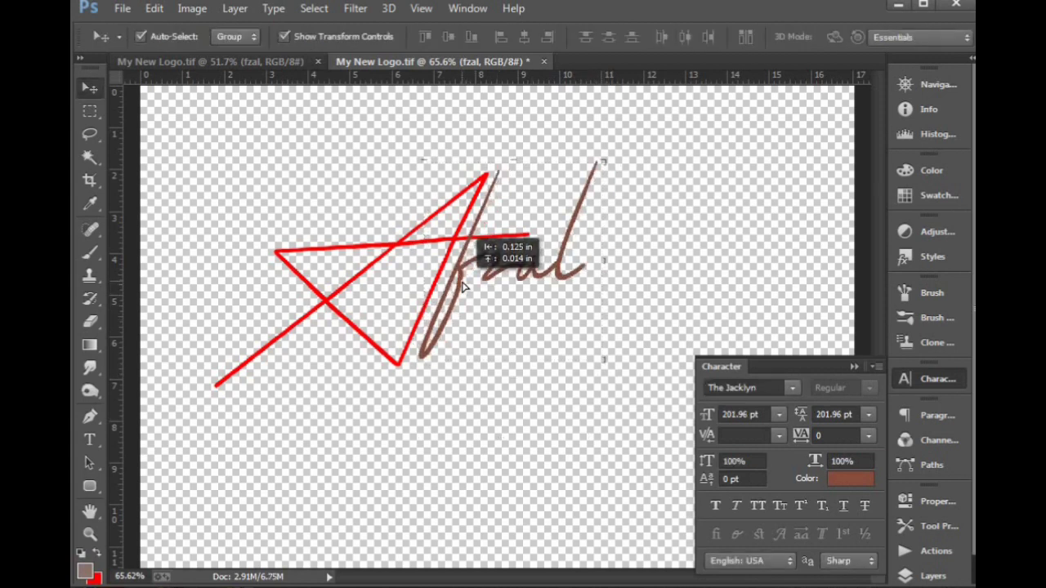
click(473, 415)
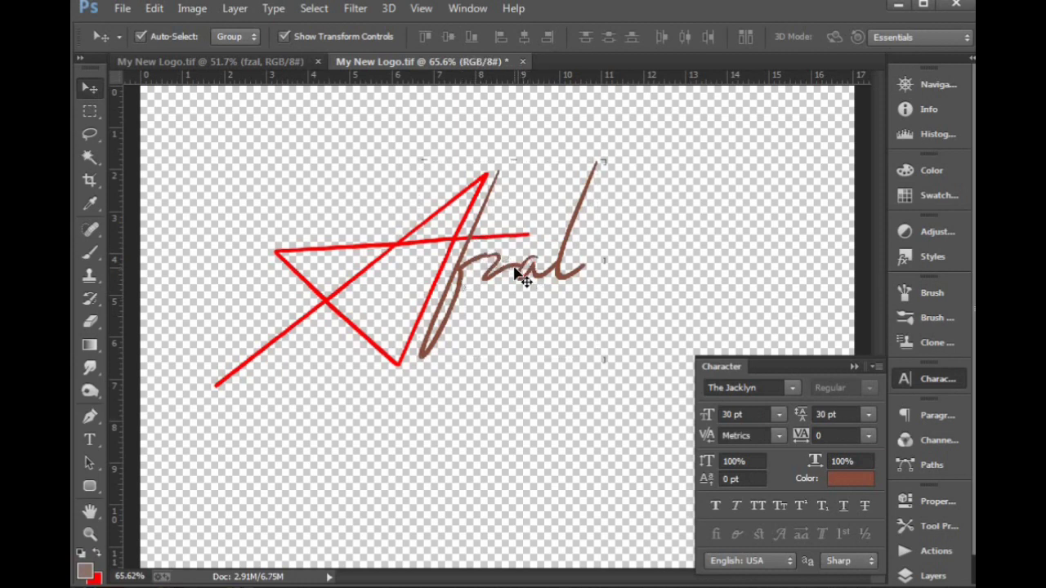
click(514, 270)
click(506, 362)
double_click(475, 366)
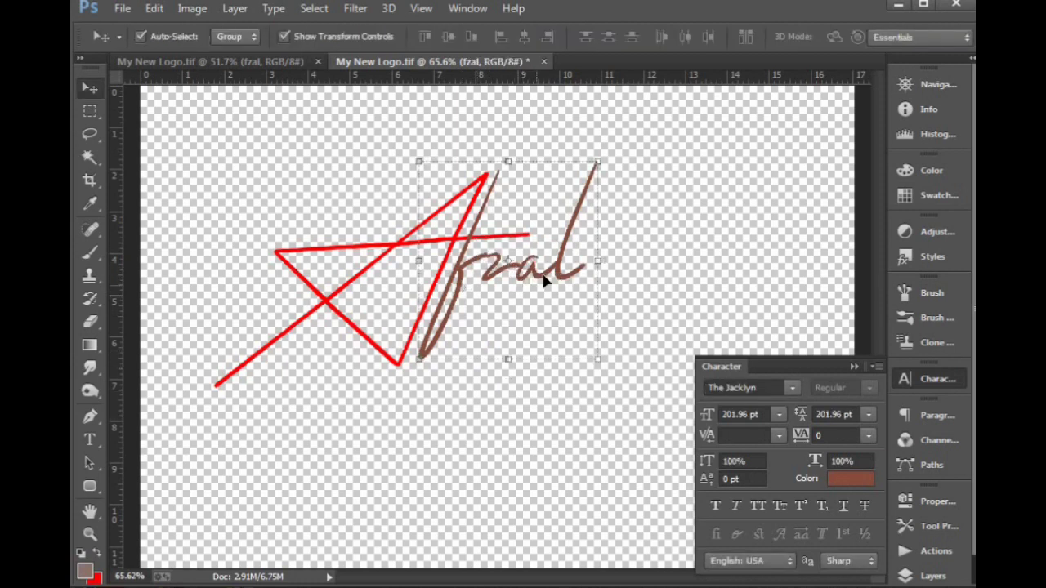
Step: Duplicate the "fzal" text straight below the original and replace the copy's wording with "Editog"
drag(544, 281, 544, 444)
key(t)
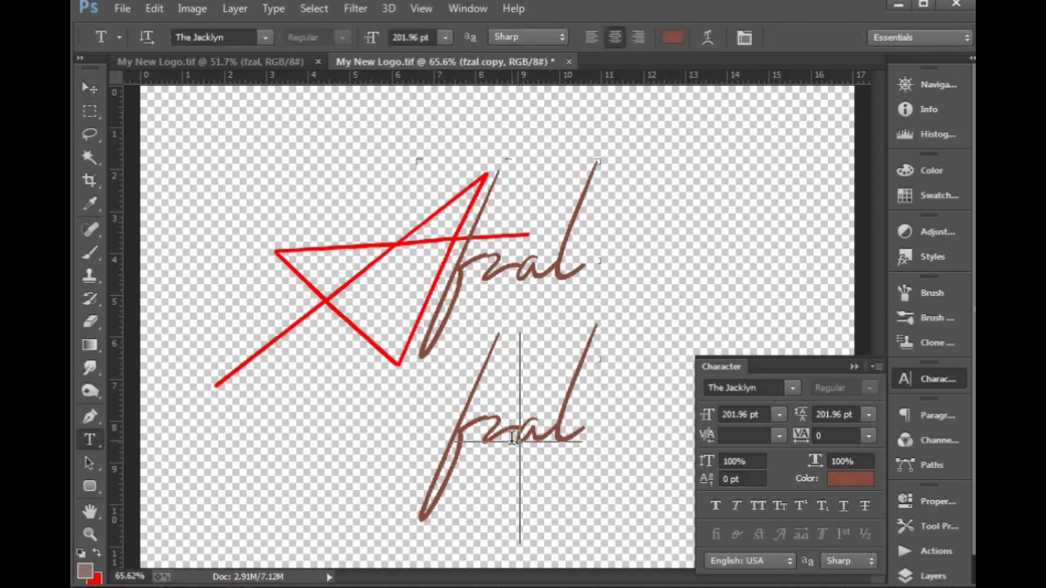
double_click(512, 439)
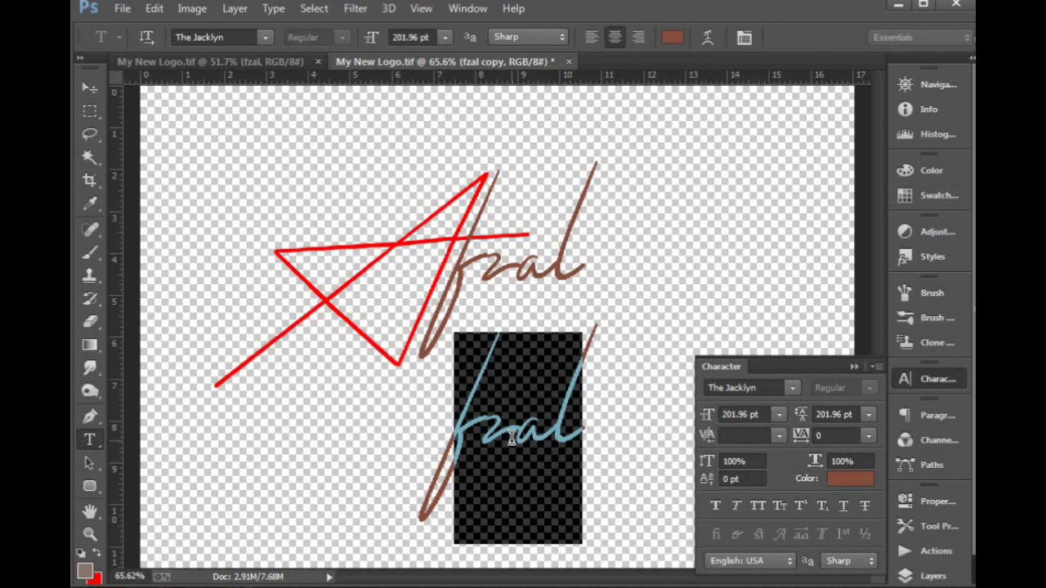
text(G)
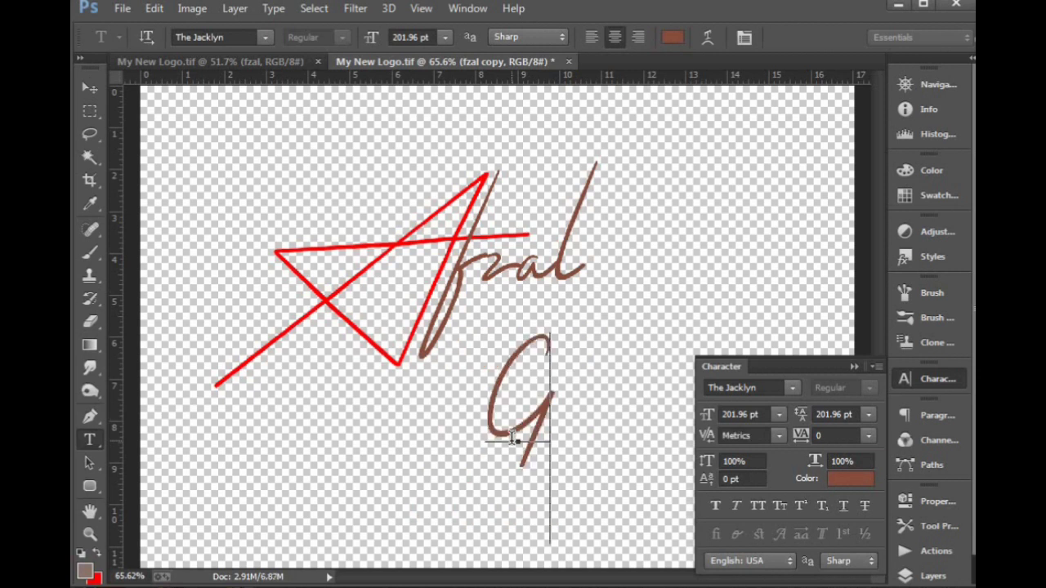
key(BackSpace)
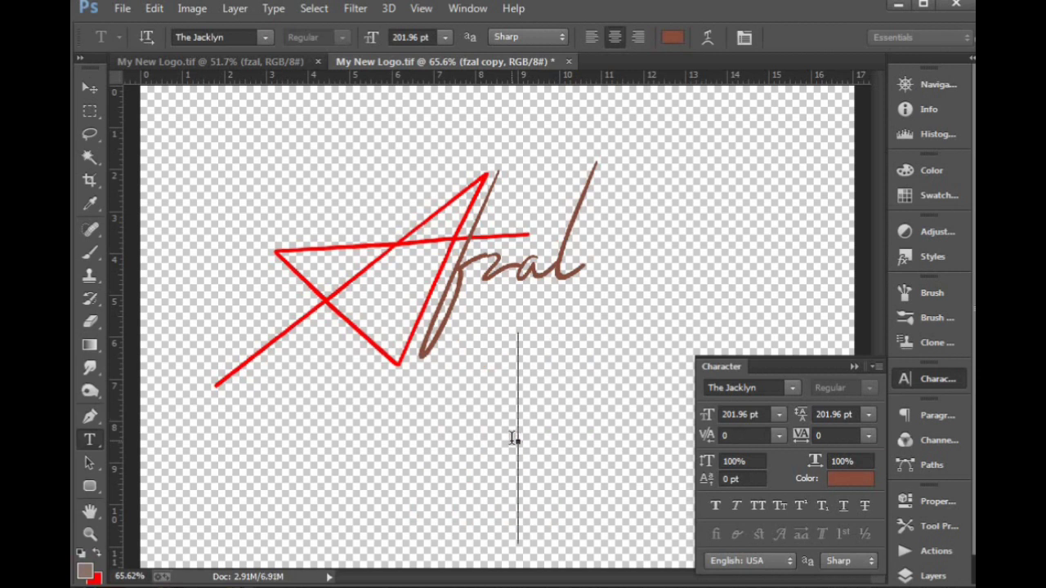
text(Edit)
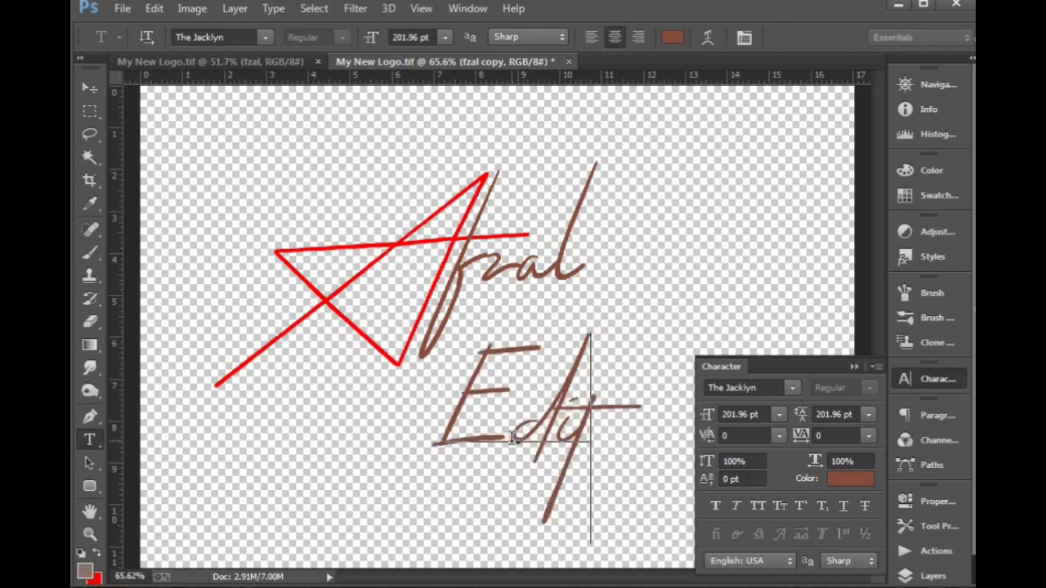
text(og)
key(ctrl+Return)
key(v)
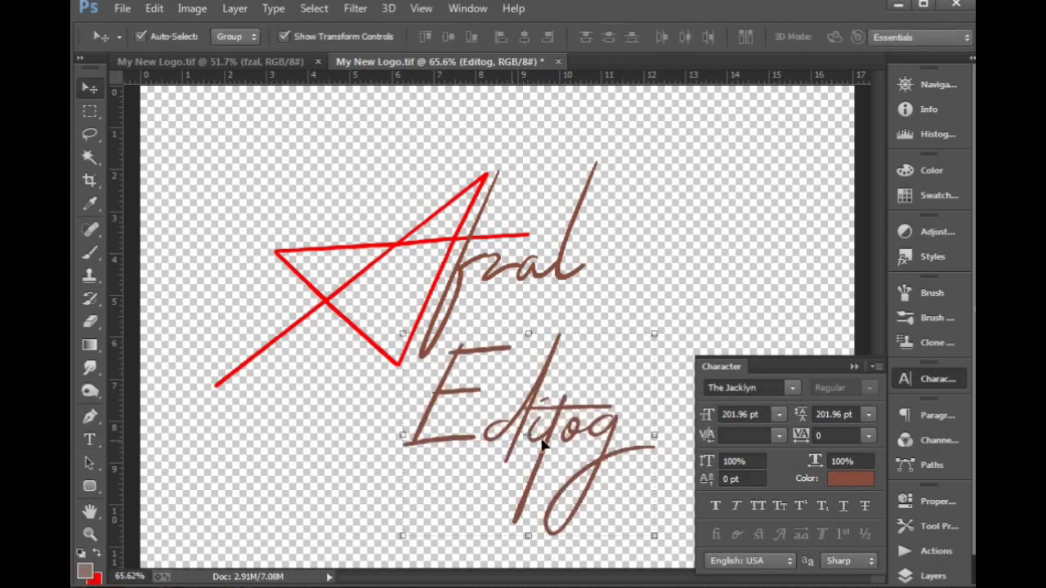
Step: Scale the "Editog" text down to about 121 pt and set its font to Century Gothic
drag(649, 330, 619, 347)
drag(597, 370, 597, 371)
key(Return)
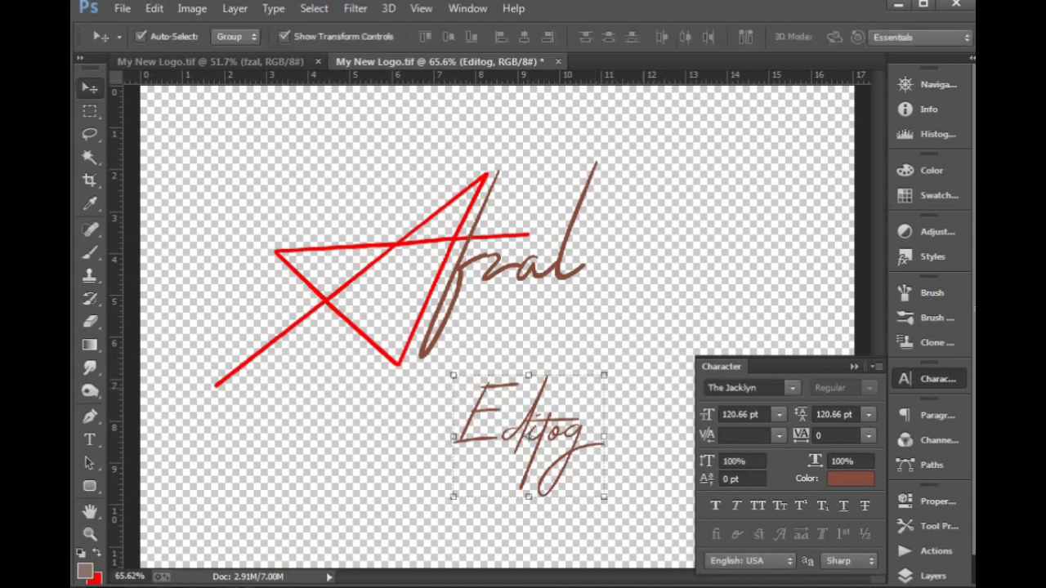
click(791, 388)
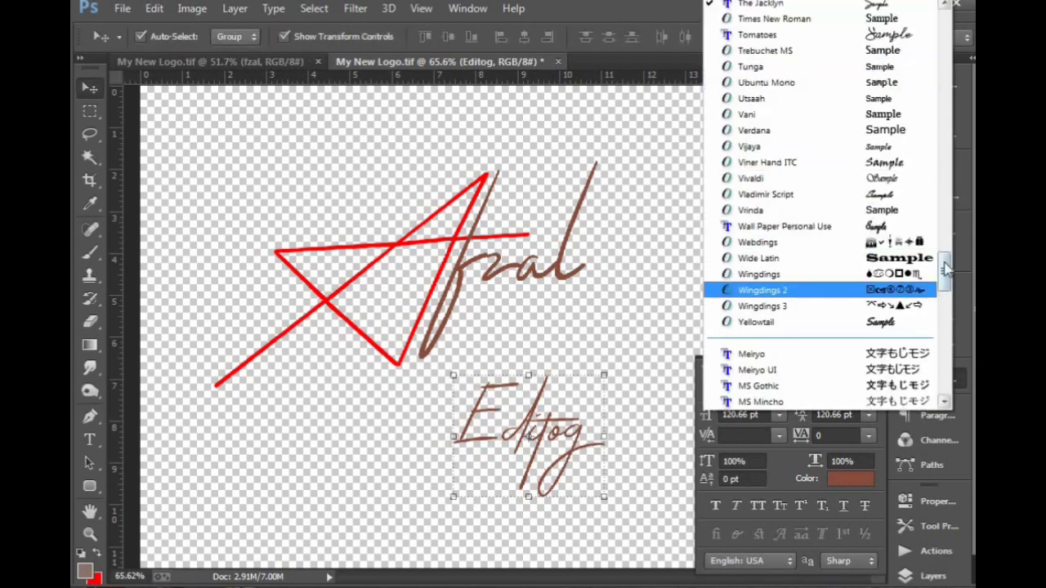
scroll(944, 93, up, 10)
scroll(944, 92, up, 15)
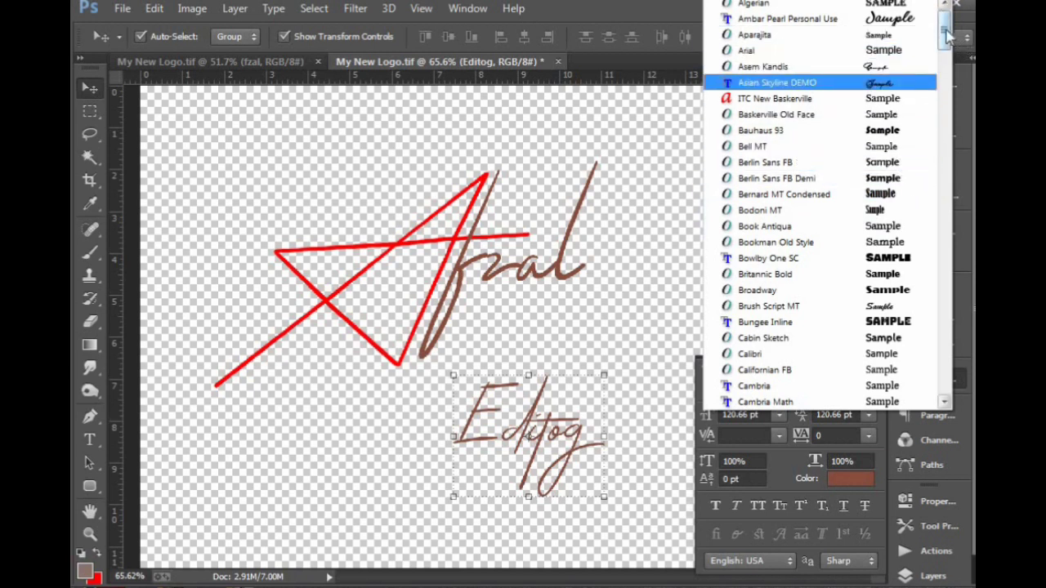
drag(944, 34, 945, 72)
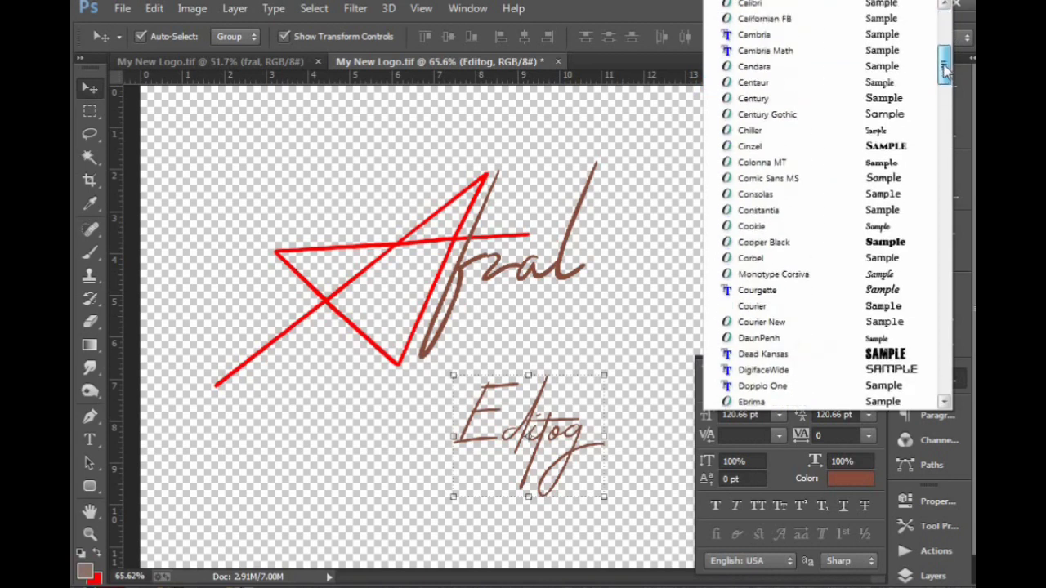
click(768, 115)
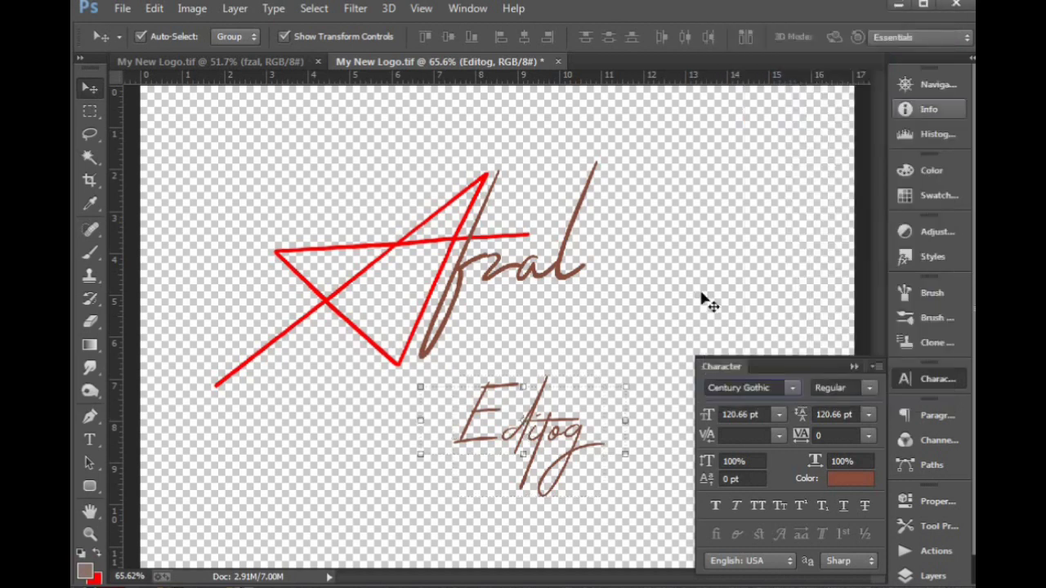
Step: Correct the last letter of the lower text so it reads "Editor"
key(t)
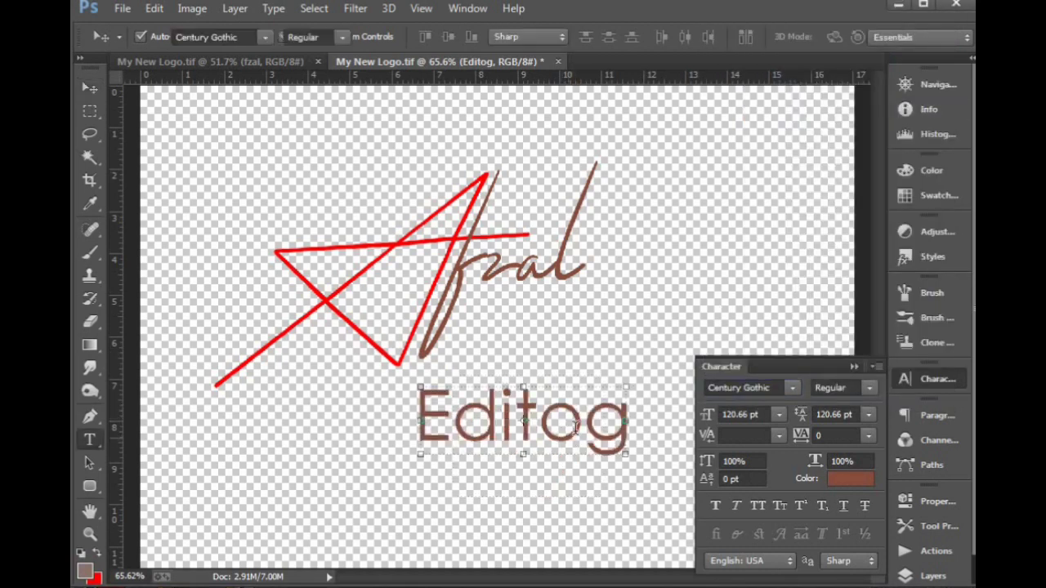
drag(583, 419, 627, 413)
key(BackSpace)
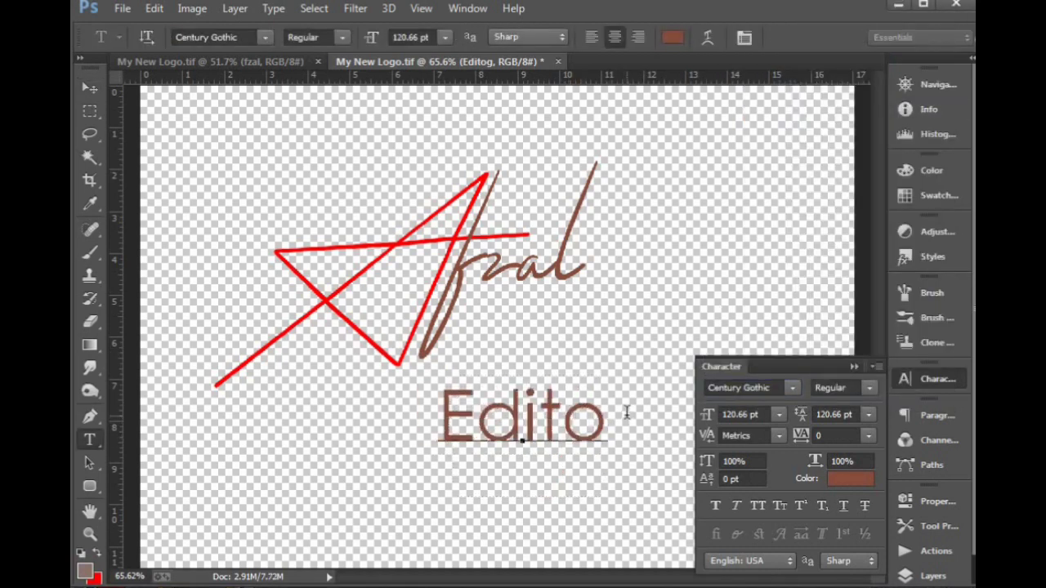
text(r)
key(ctrl+Return)
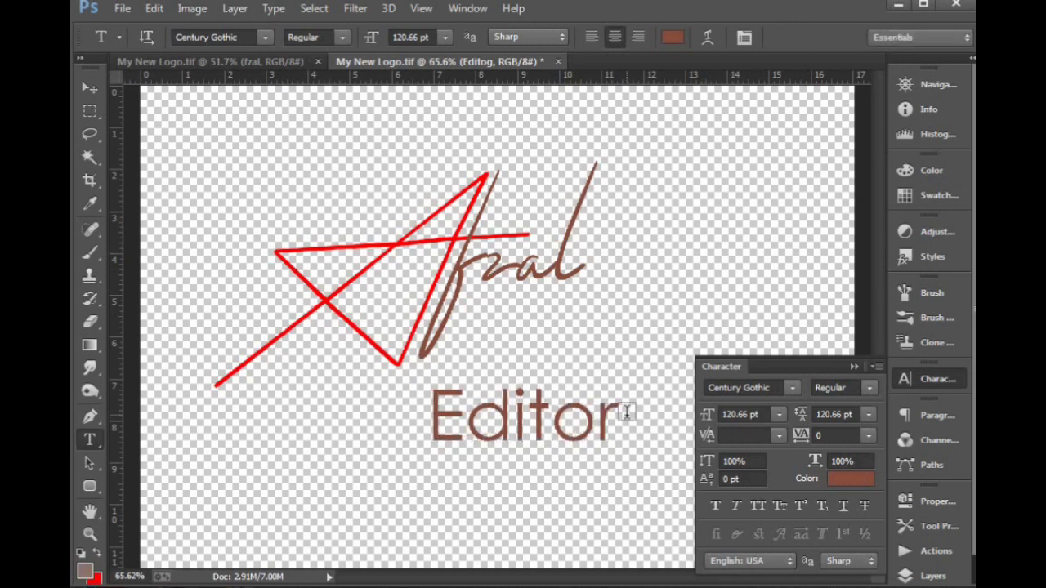
key(v)
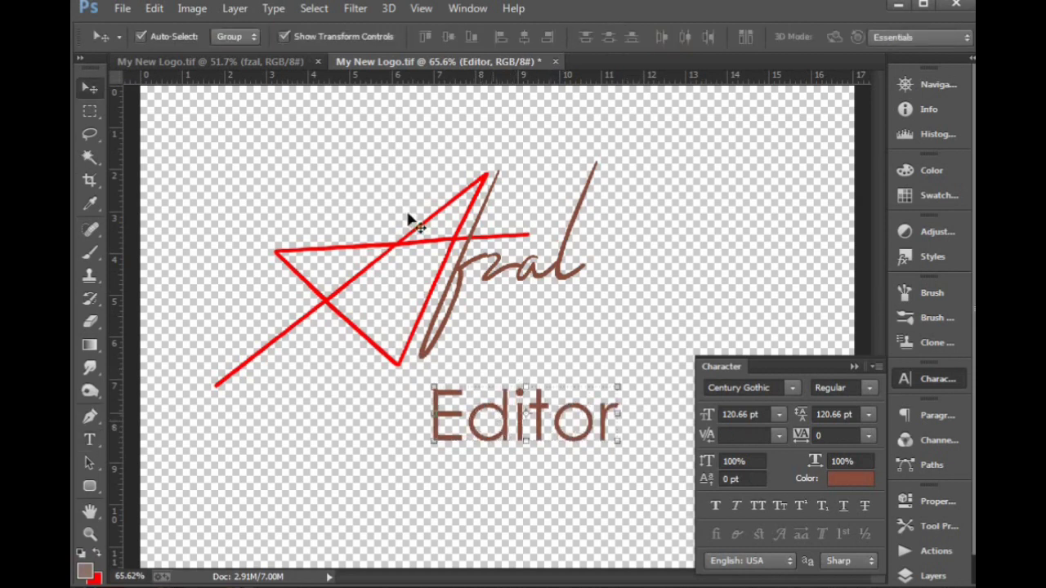
Step: Check the finished black logo's layout, and place "Editor" directly under "fzal" scaled down to about 81 pt
click(250, 67)
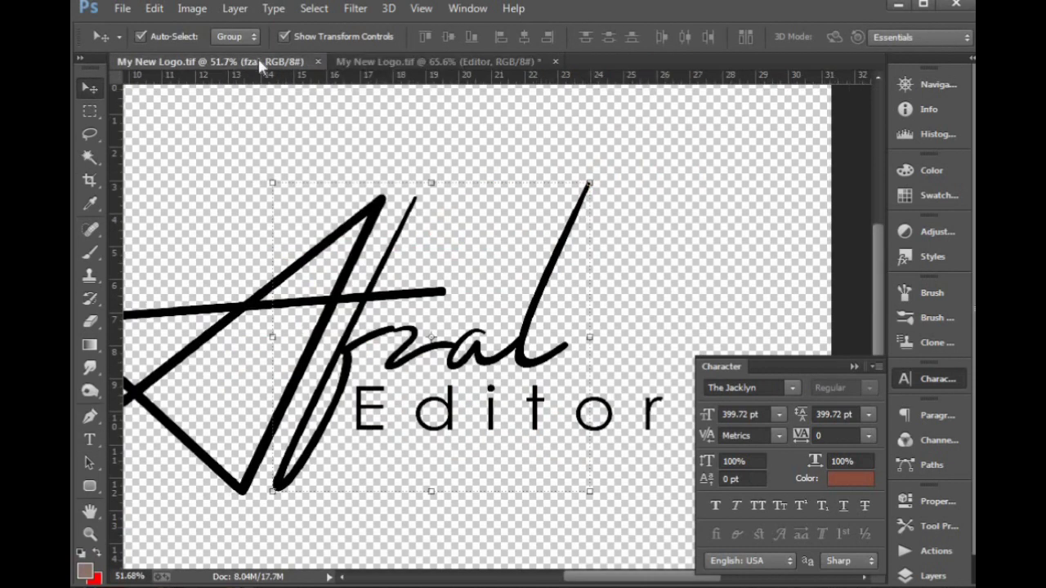
click(392, 62)
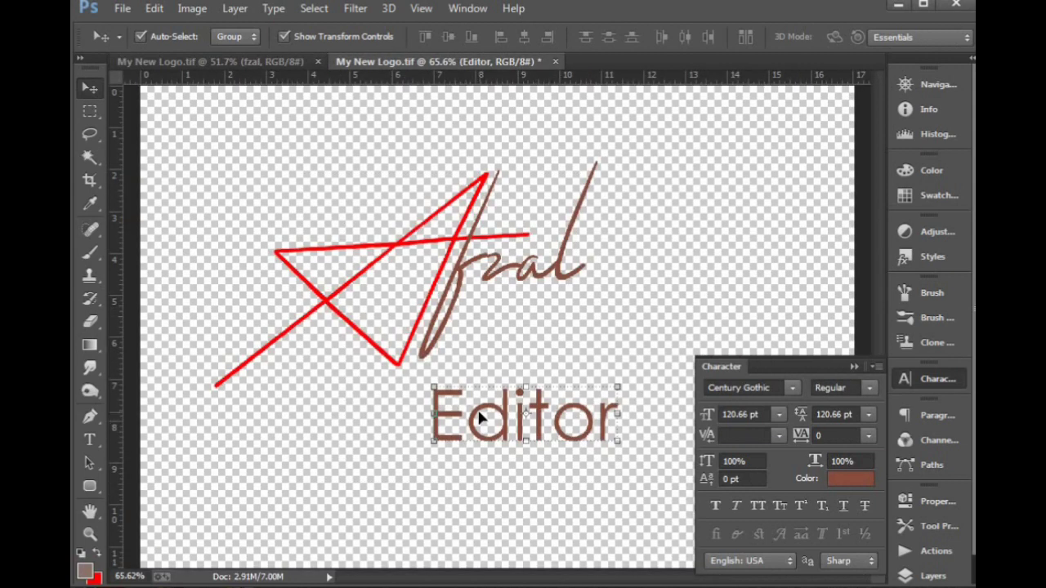
drag(481, 411, 520, 329)
key(ctrl+t)
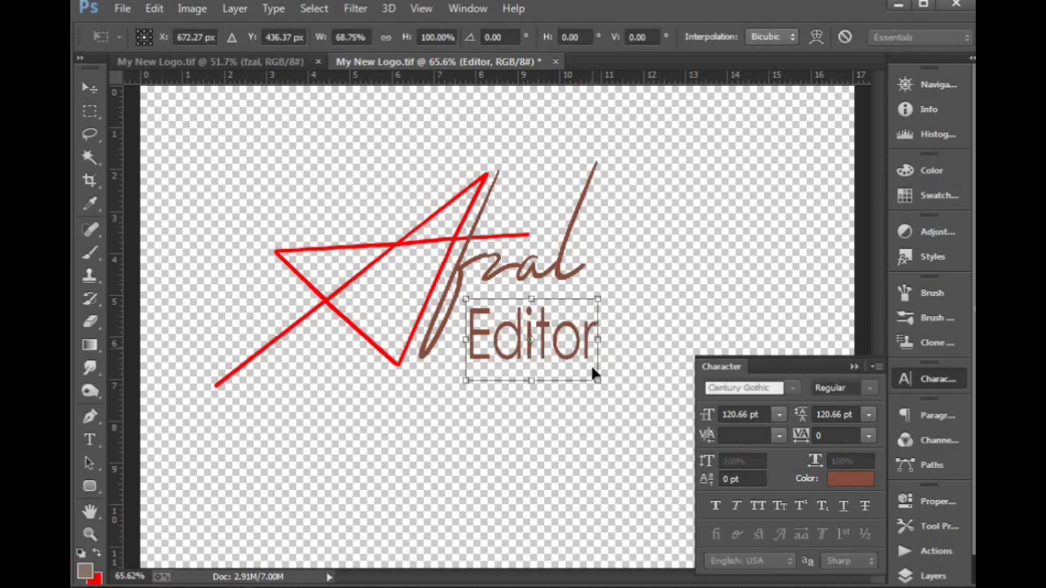
drag(650, 372, 564, 313)
key(Return)
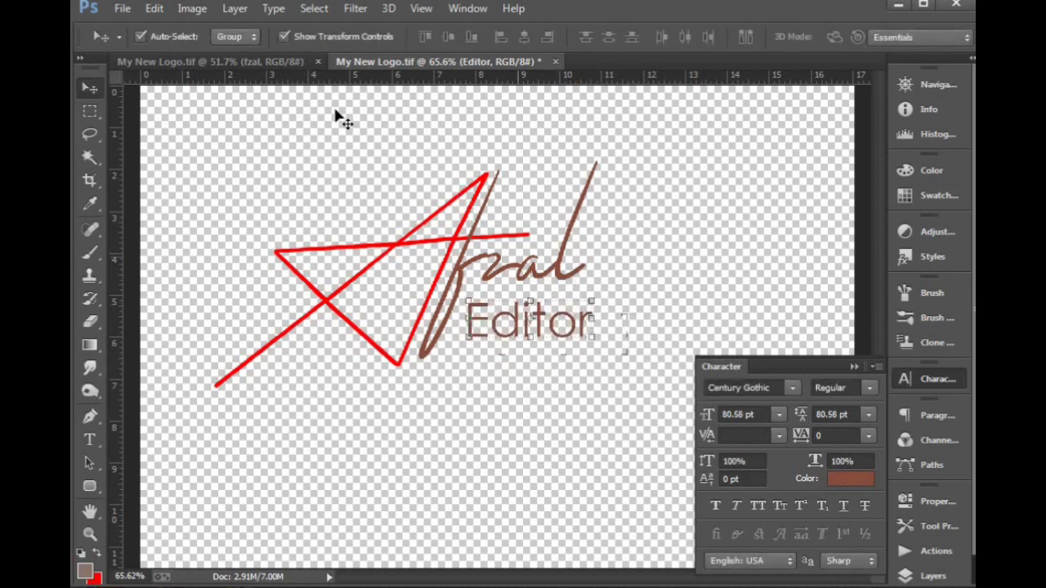
Step: Compare with the black logo, set the tracking of "Editor" to 500, and move the word under "zal", clear of the f's tail
click(265, 58)
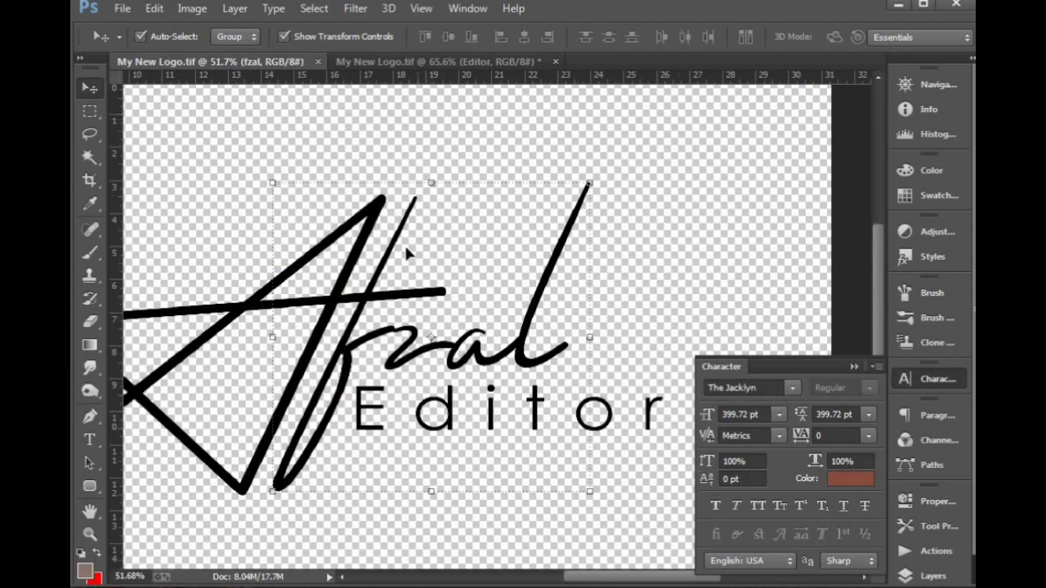
click(355, 59)
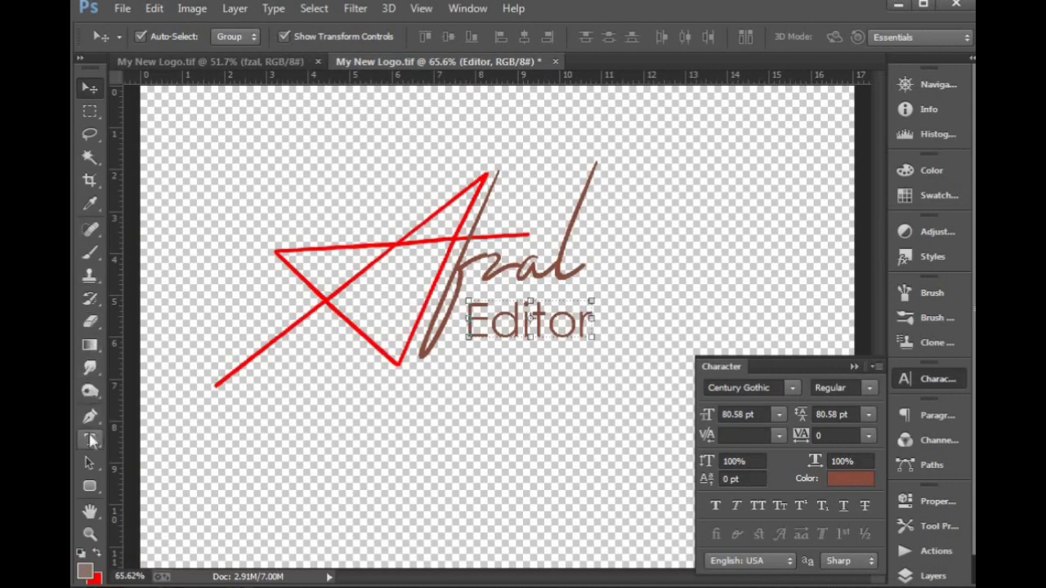
click(90, 439)
double_click(502, 329)
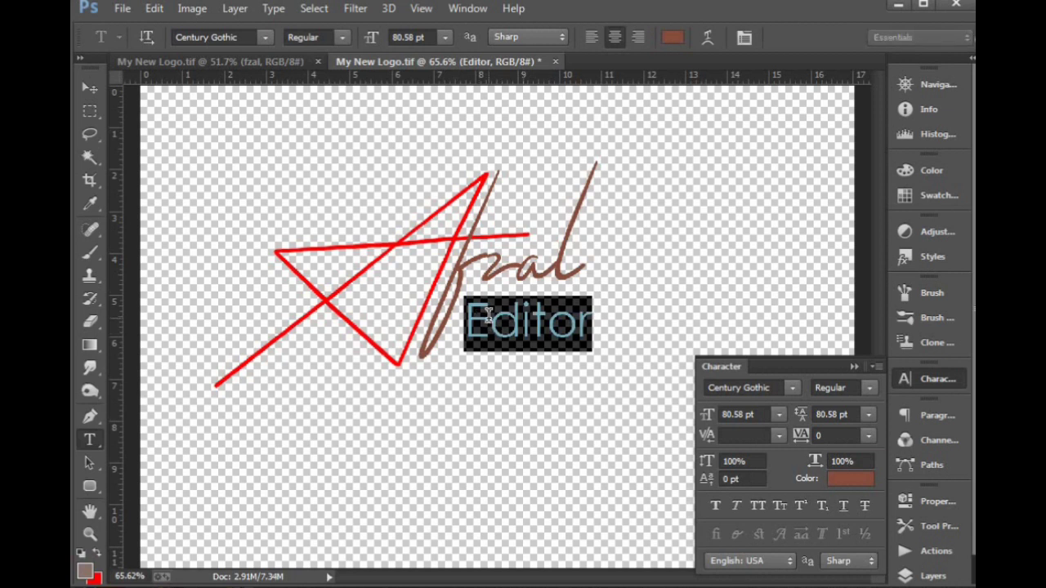
drag(466, 314, 611, 324)
click(828, 435)
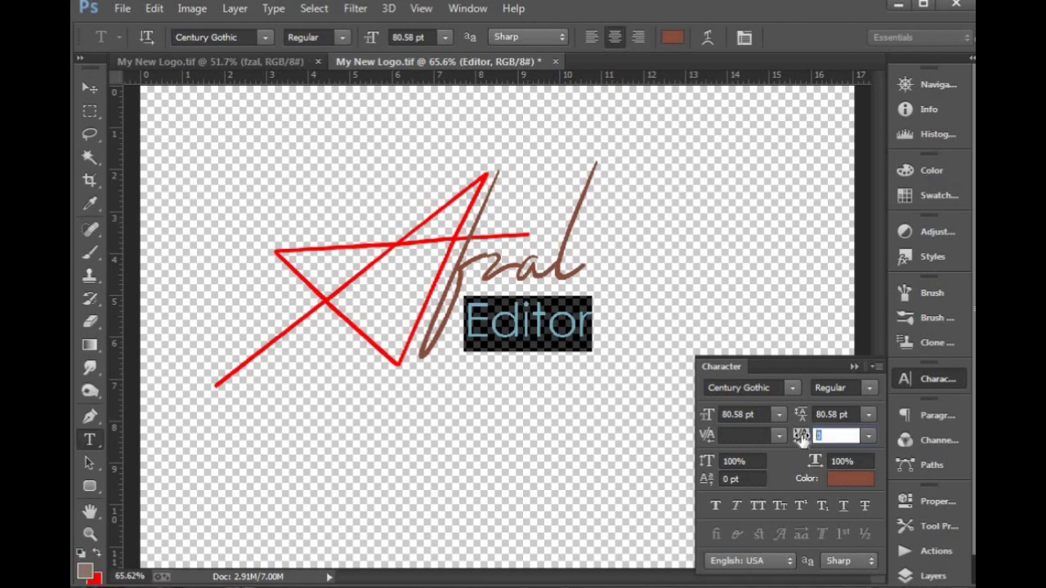
key(Up)
key(Up)
key(Up)
key(Up)
key(Up)
key(Up)
key(Up)
key(Up)
key(Up)
key(Up)
key(Up)
key(Up)
key(Up)
key(Up)
key(Up)
key(Up)
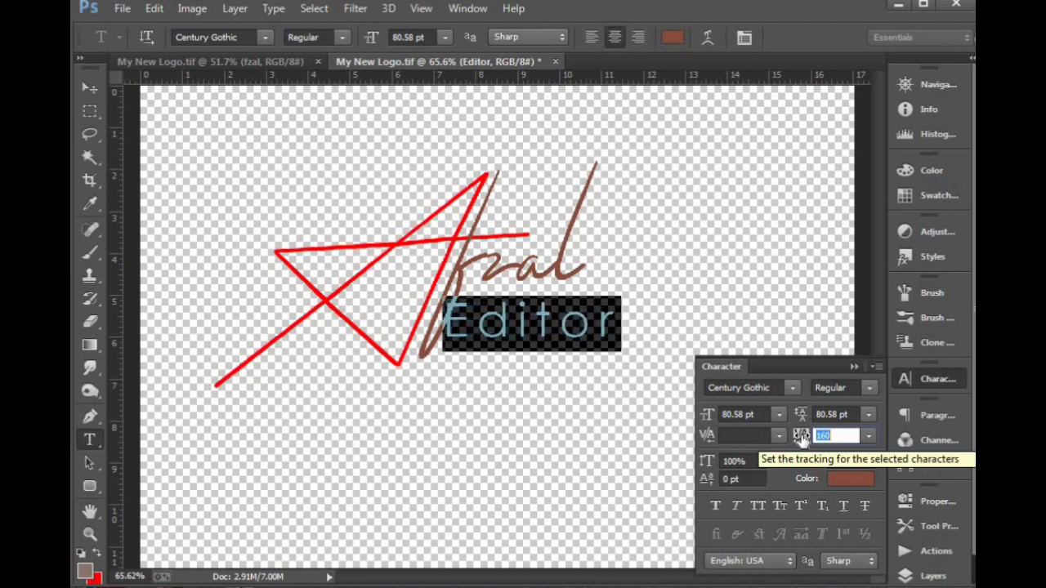
key(Up)
key(Up)
key(Up)
key(Up)
key(Up)
key(Up)
key(Up)
key(Up)
key(Up)
key(Up)
key(Up)
key(Up)
key(Up)
key(Up)
key(Up)
key(Up)
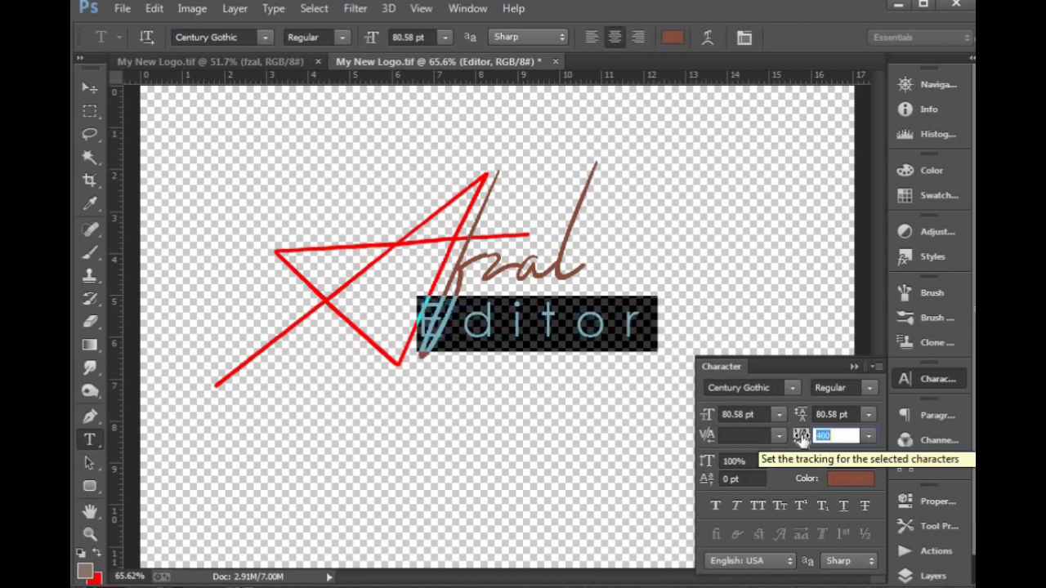
key(Up)
key(Up)
key(Up)
key(Up)
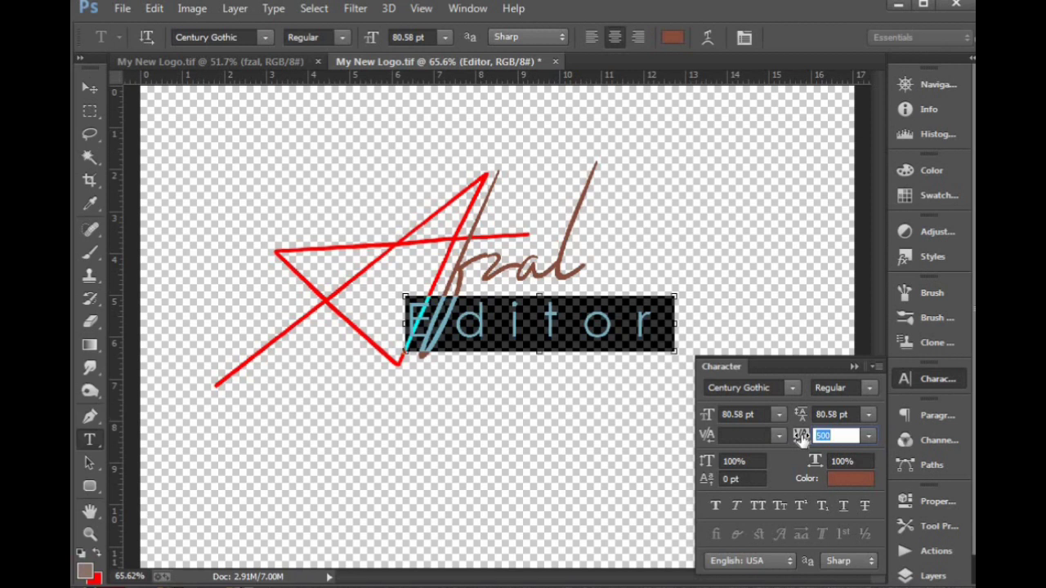
key(Return)
key(ctrl+Return)
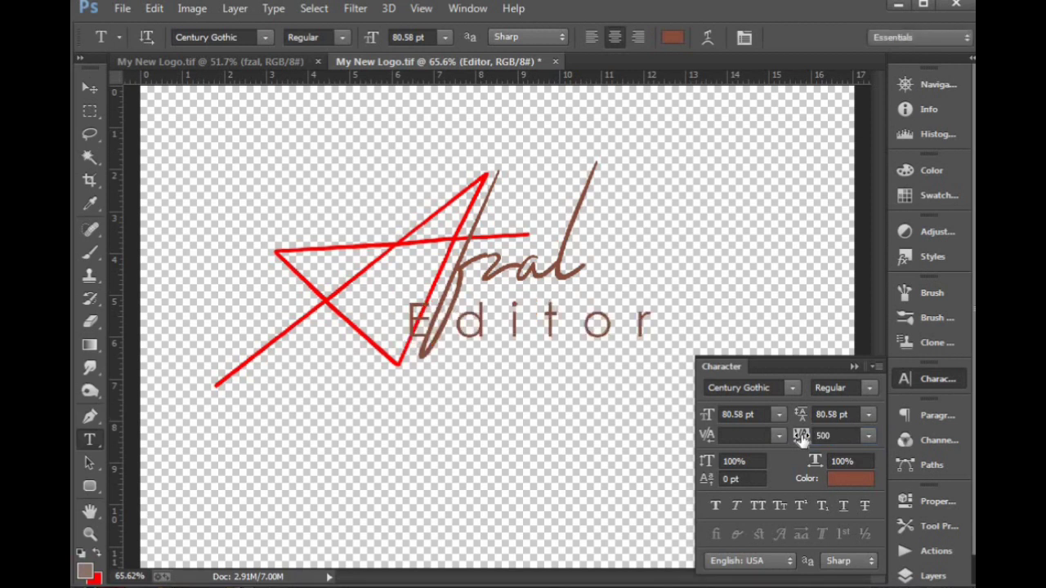
key(v)
drag(482, 323, 547, 315)
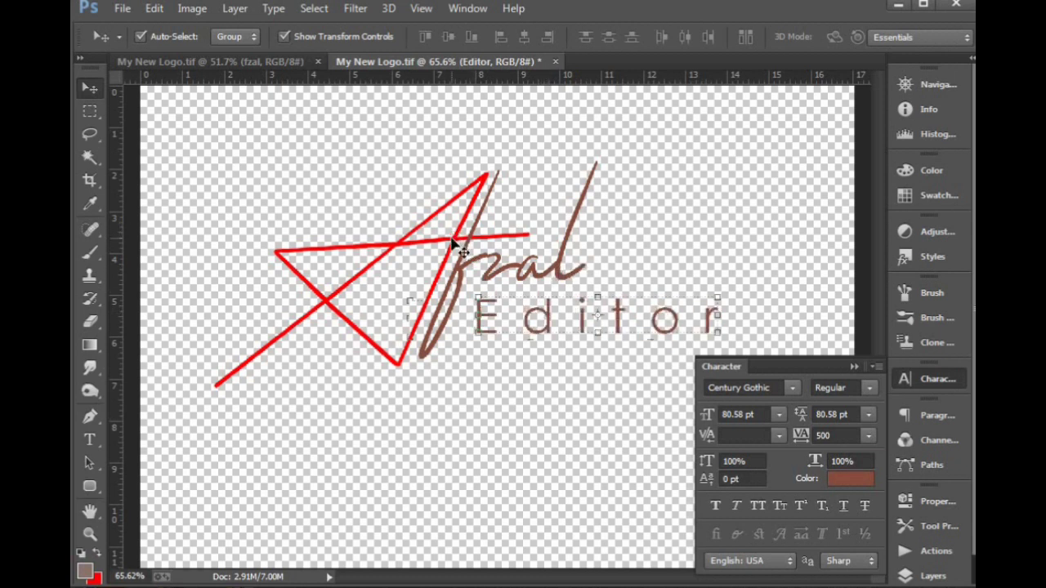
Step: Apply a color overlay in black (000000) to the traced red A
click(457, 244)
click(326, 305)
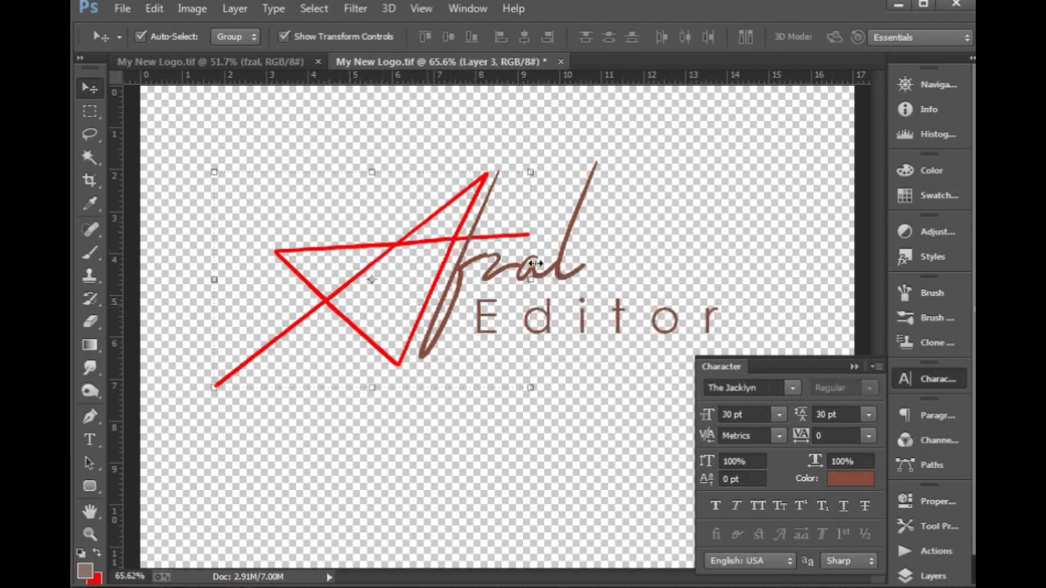
click(932, 575)
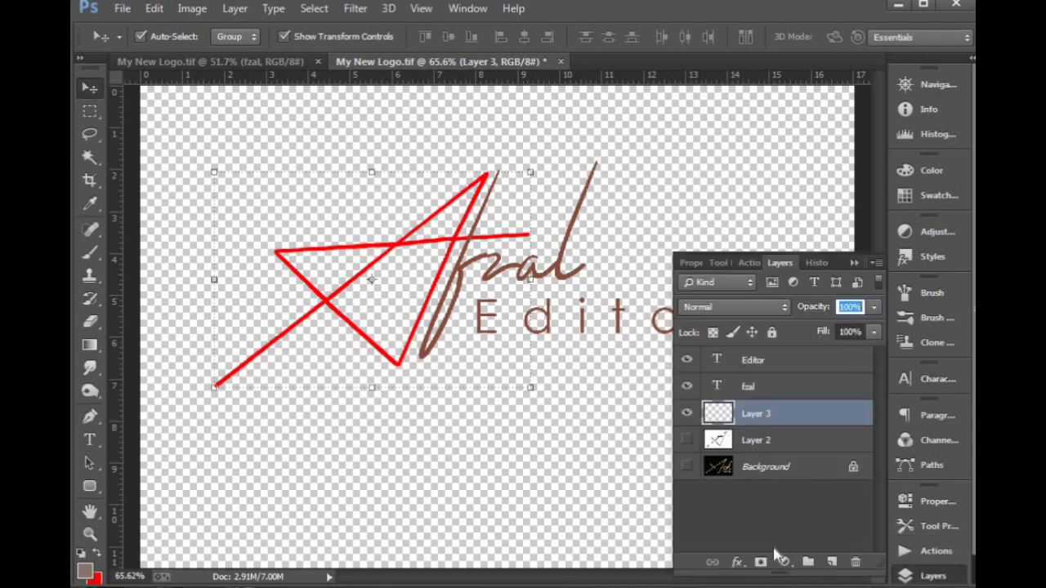
click(732, 562)
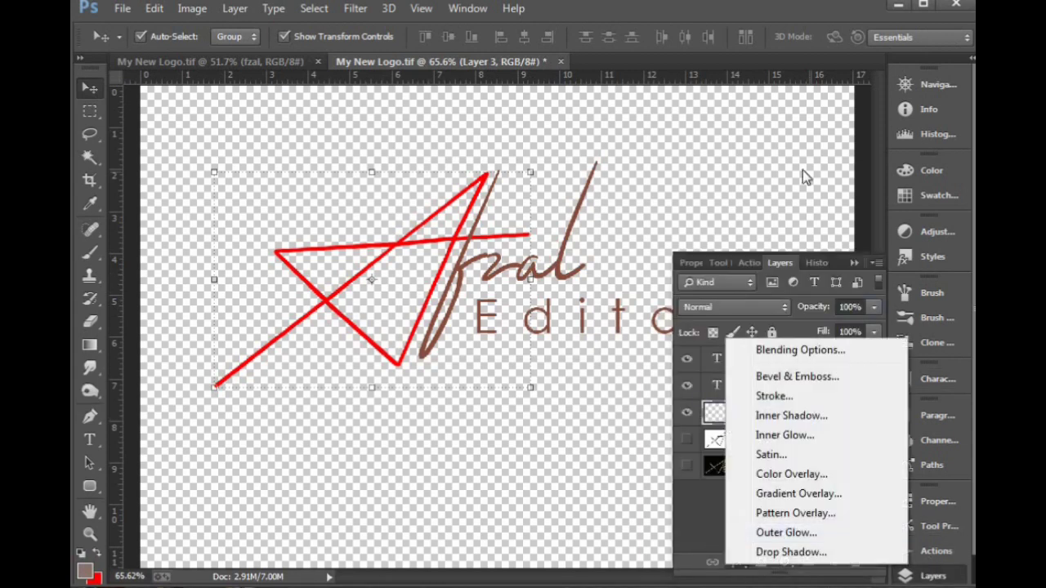
click(787, 475)
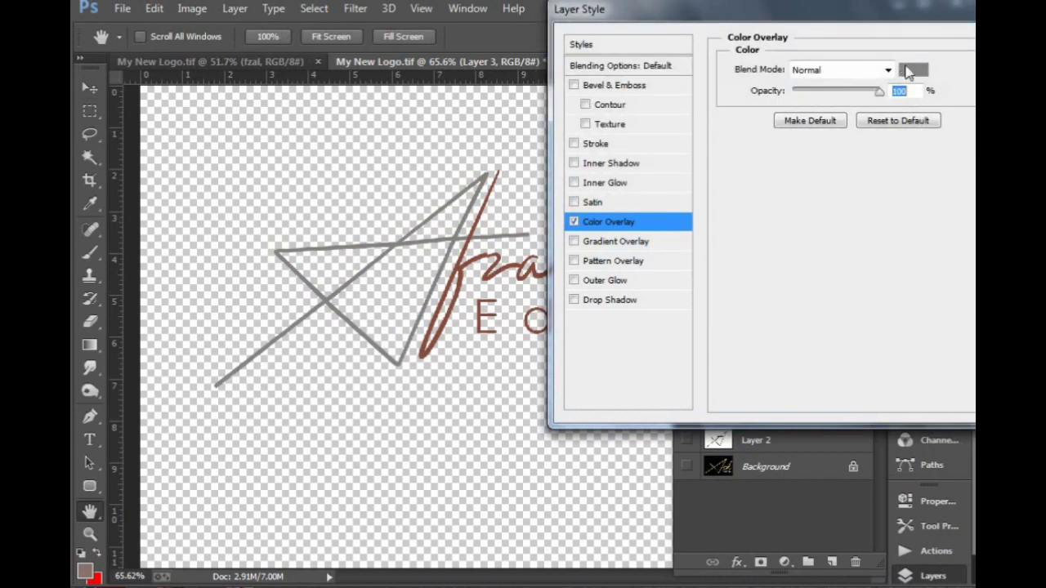
click(914, 71)
text(000000)
key(Return)
key(Return)
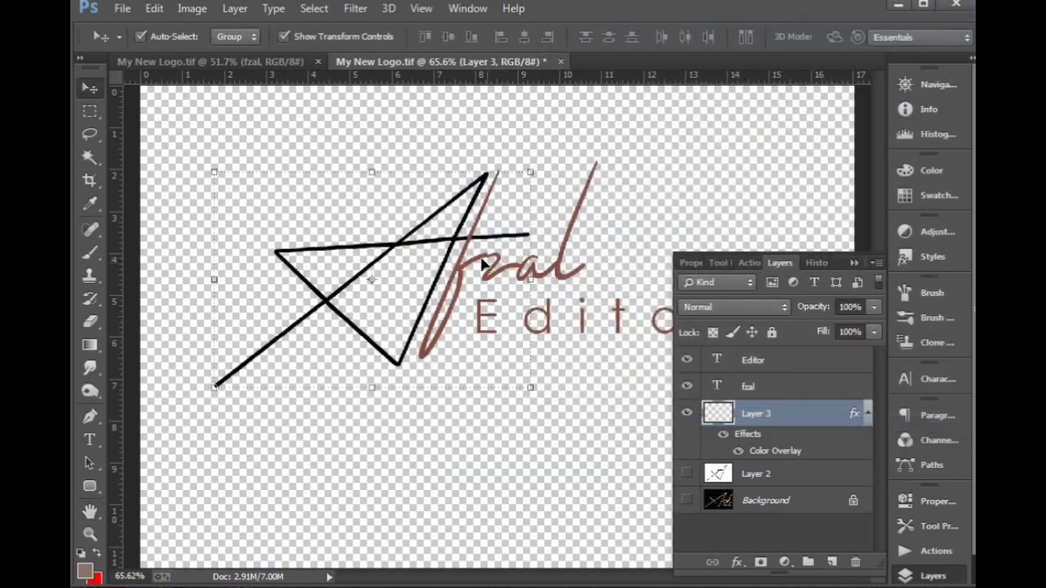
Step: Apply a color overlay in black (000000) to the "fzal" text
right_click(469, 270)
click(505, 278)
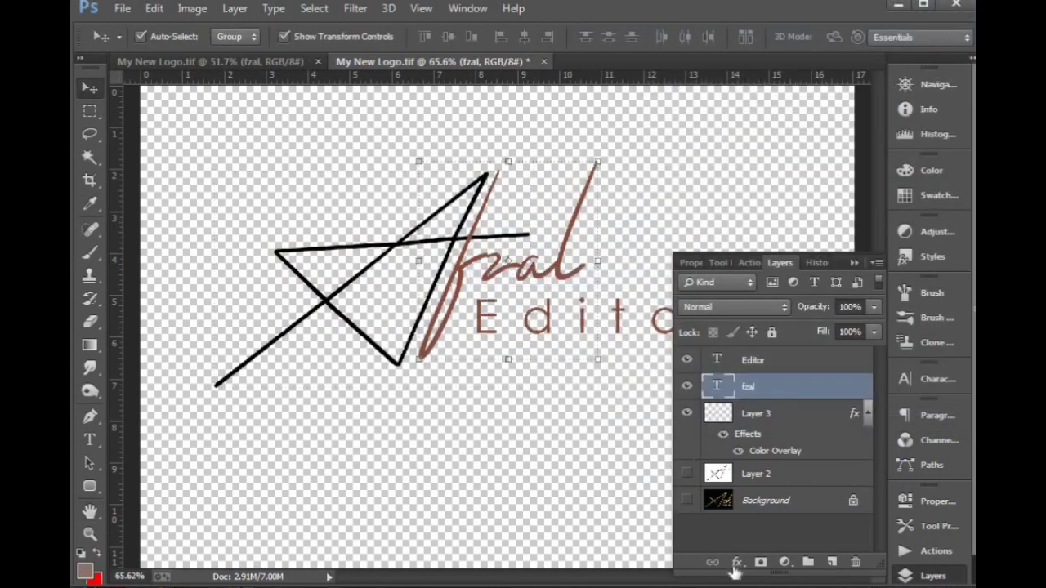
click(736, 563)
click(788, 472)
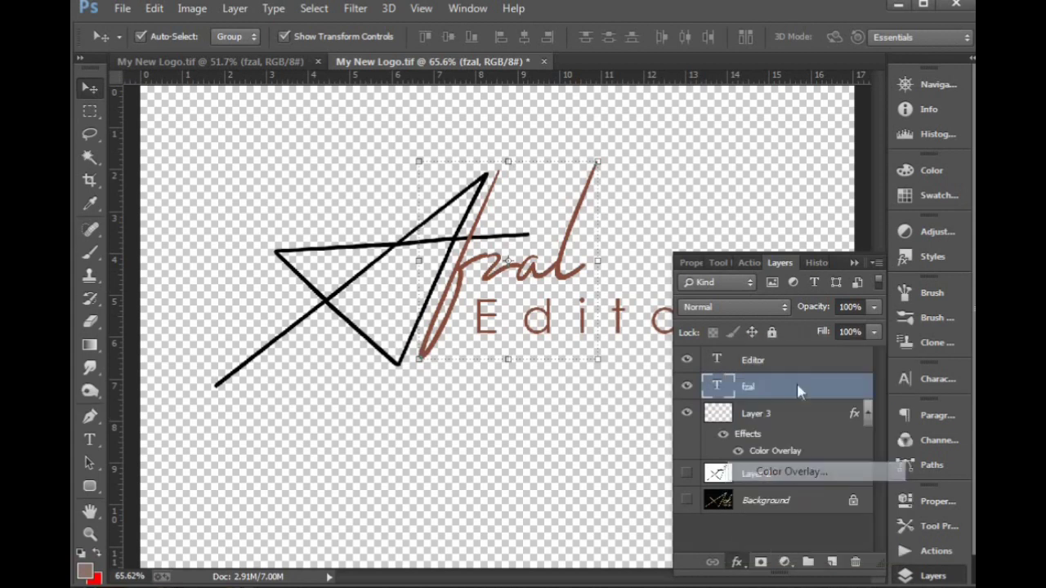
click(913, 71)
click(662, 439)
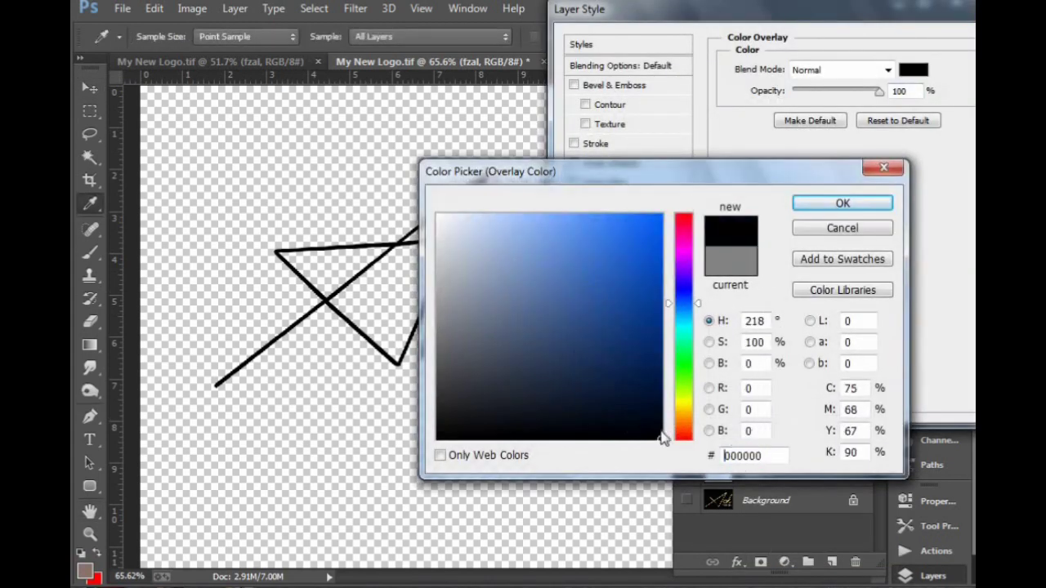
key(Return)
key(Return)
Step: Apply a black color overlay to the "Editor" text
right_click(527, 319)
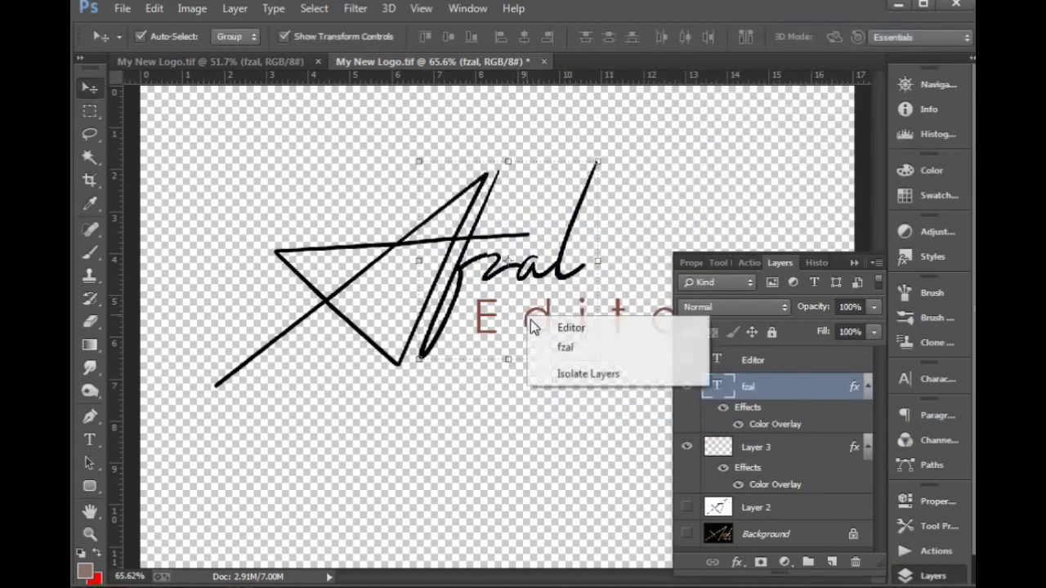
click(564, 329)
click(736, 563)
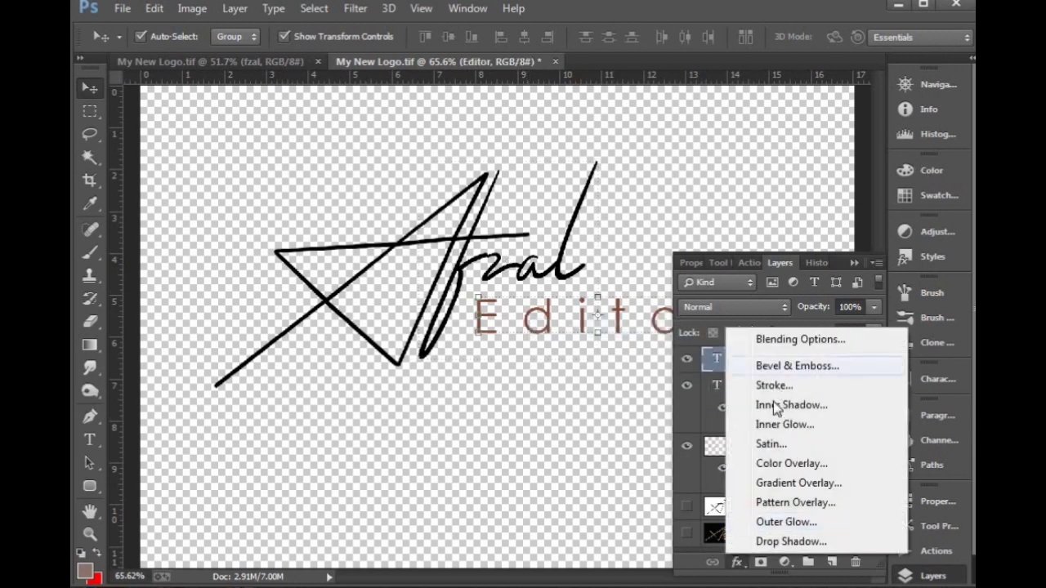
click(772, 463)
click(913, 70)
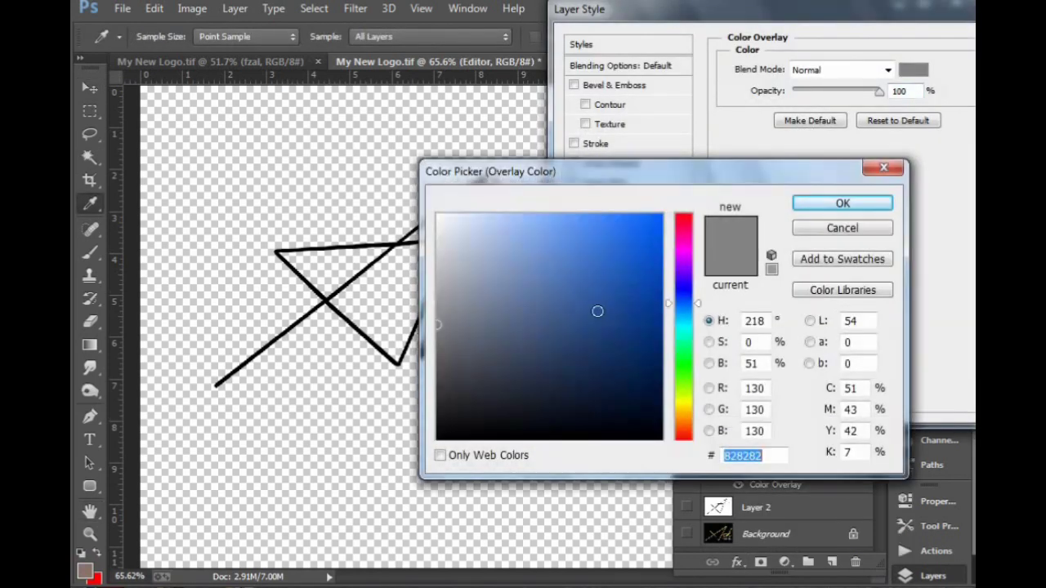
click(577, 373)
key(Return)
key(Return)
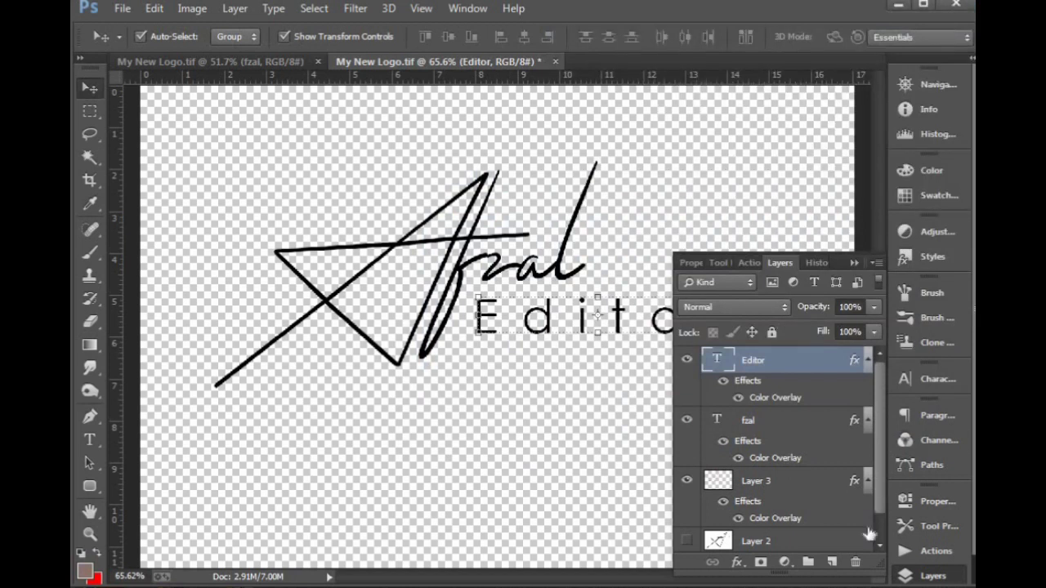
Step: Set the A's color overlay to C 0, M 100, Y 100, K 0 and bring its layer to the front
click(455, 244)
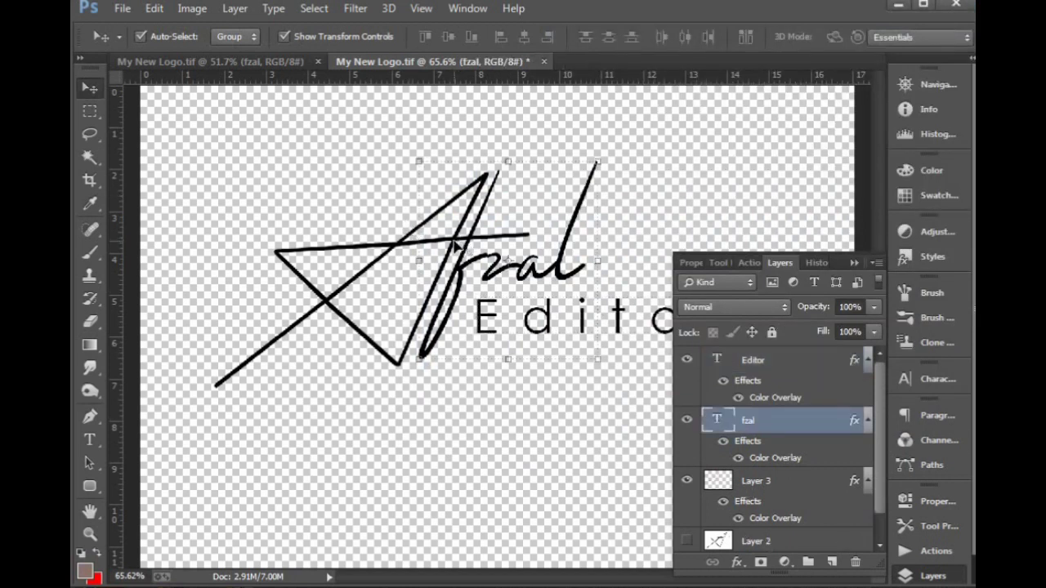
right_click(455, 245)
key(Escape)
click(327, 305)
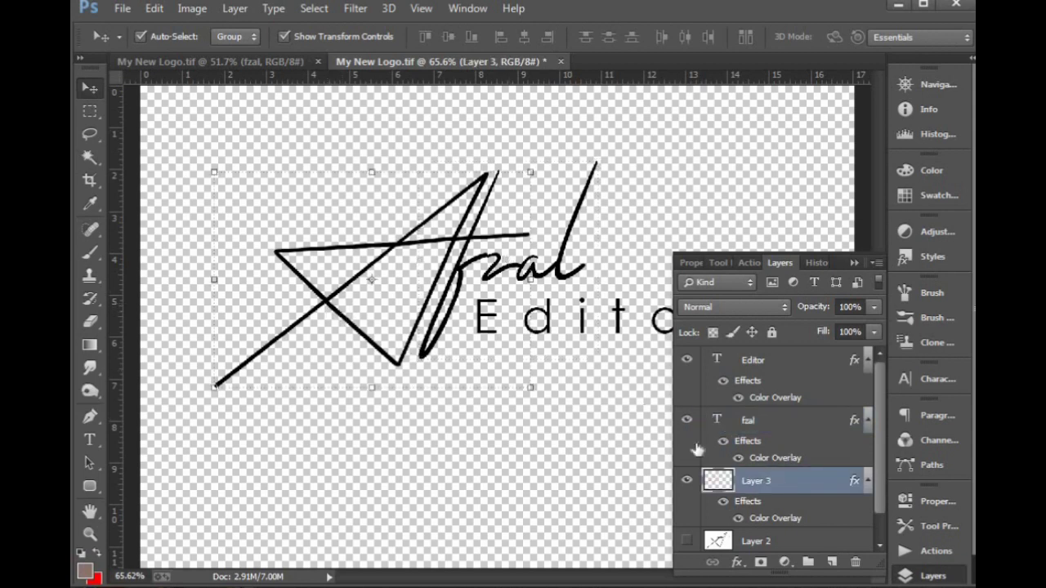
click(736, 562)
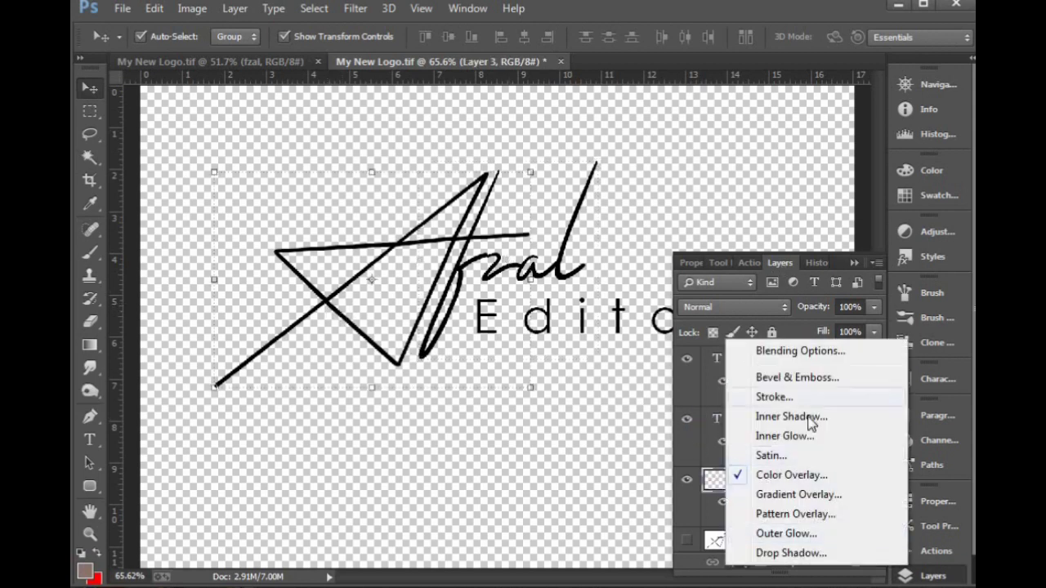
click(789, 475)
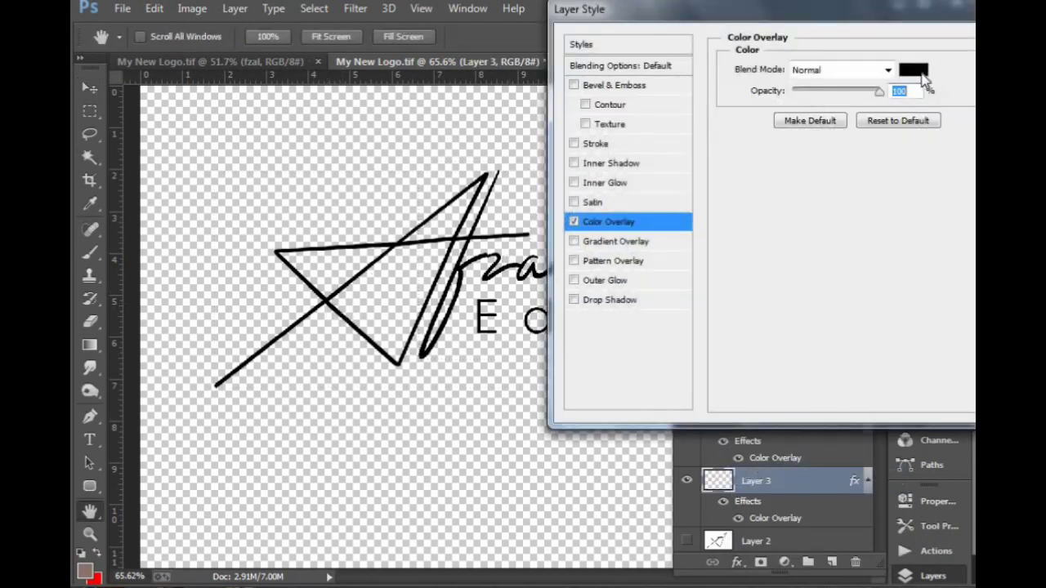
click(916, 72)
key(Tab)
key(Tab)
key(Tab)
key(Tab)
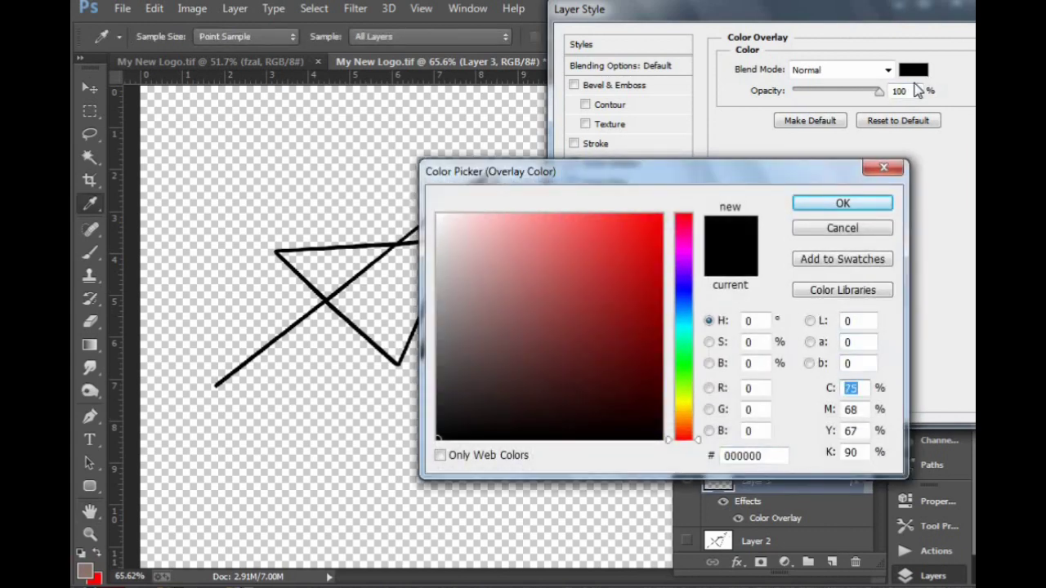
text(0)
key(Tab)
text(100)
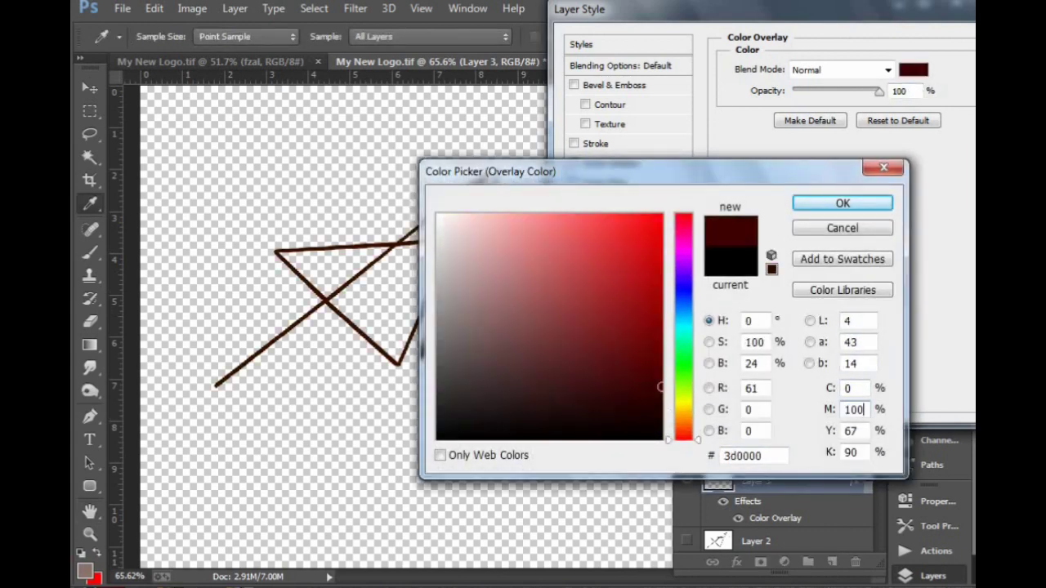
key(Tab)
text(100)
key(Tab)
text(0)
key(Return)
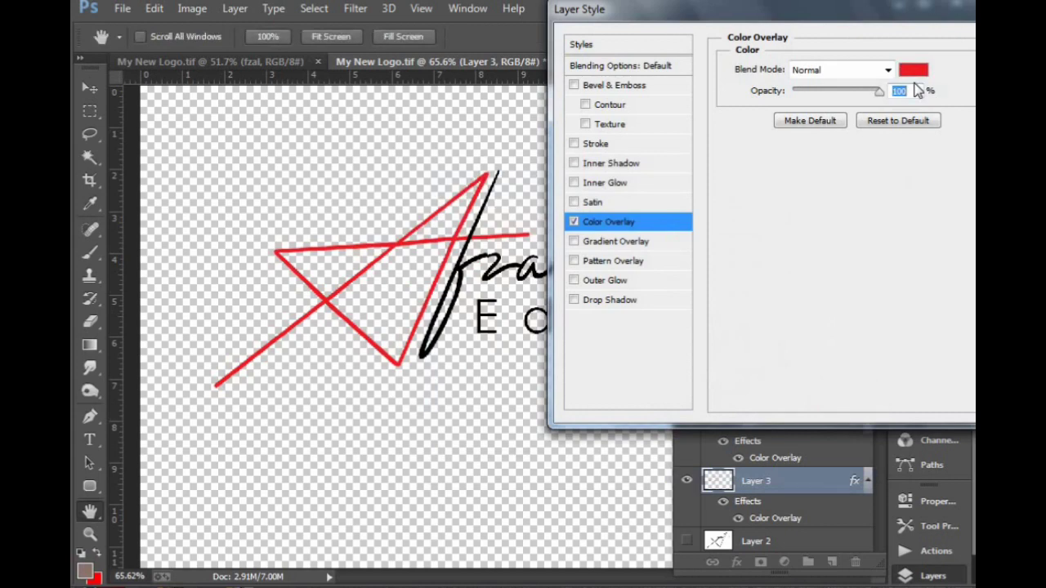
key(Return)
key(ctrl+shift+bracketright)
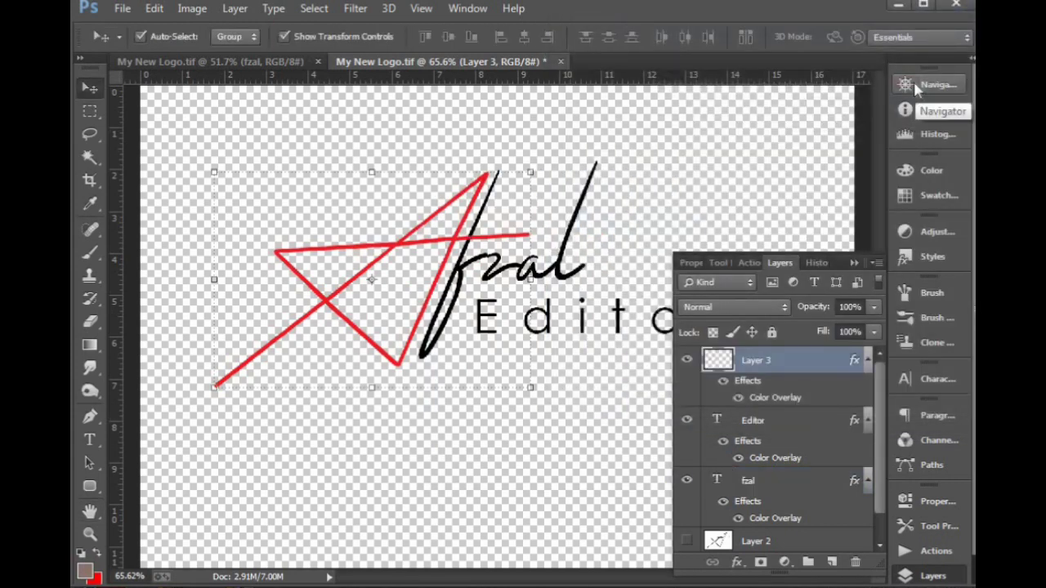
Step: Examine the recoloured logo without panels or selection and compare its line weights and layout with the finished black logo
click(679, 187)
key(Tab)
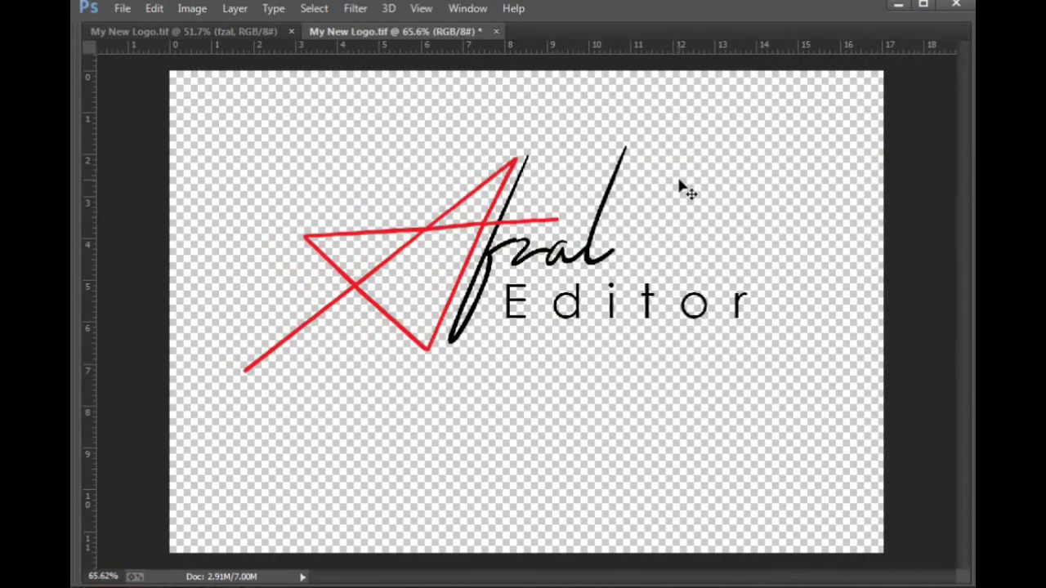
key(ctrl+plus)
key(ctrl+minus)
key(ctrl+minus)
key(z)
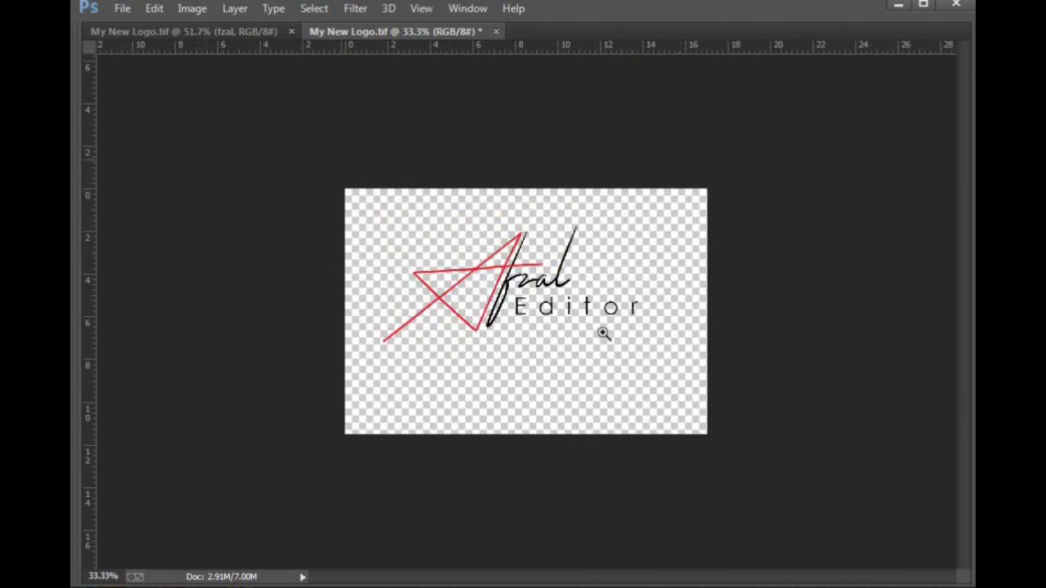
drag(603, 333, 705, 388)
drag(461, 115, 457, 143)
click(248, 34)
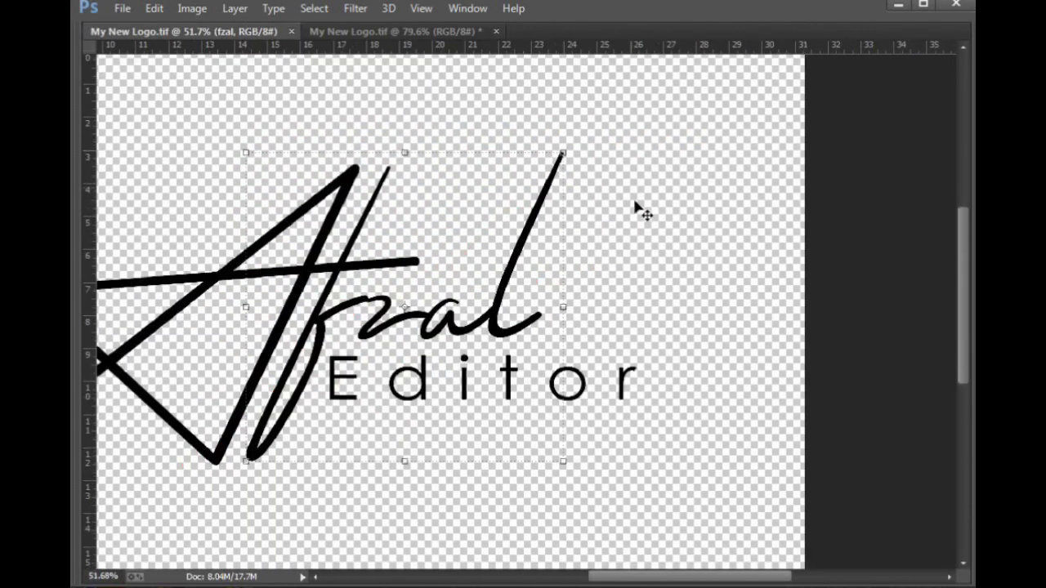
scroll(537, 237, down, 3)
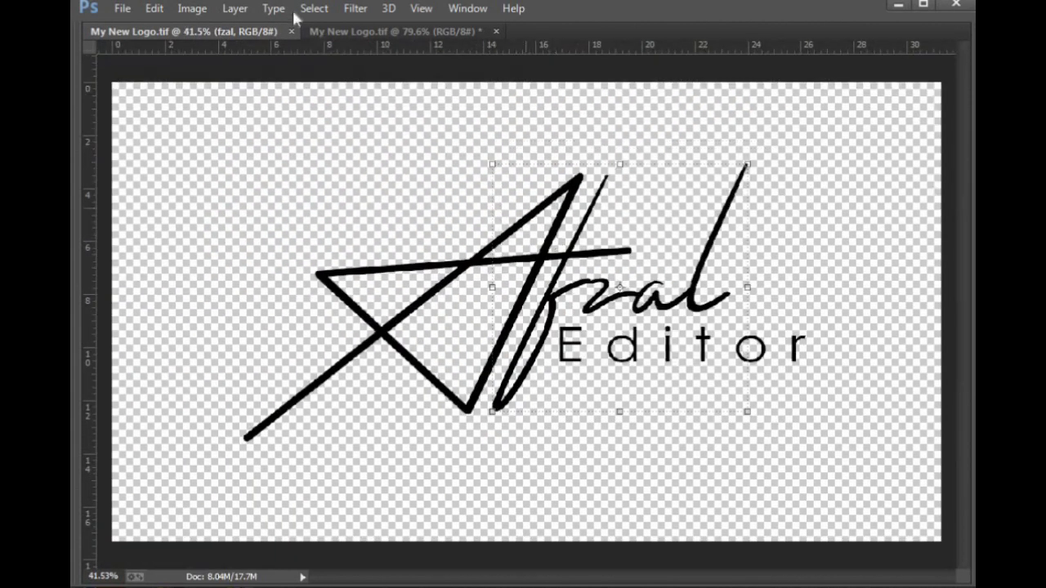
click(340, 31)
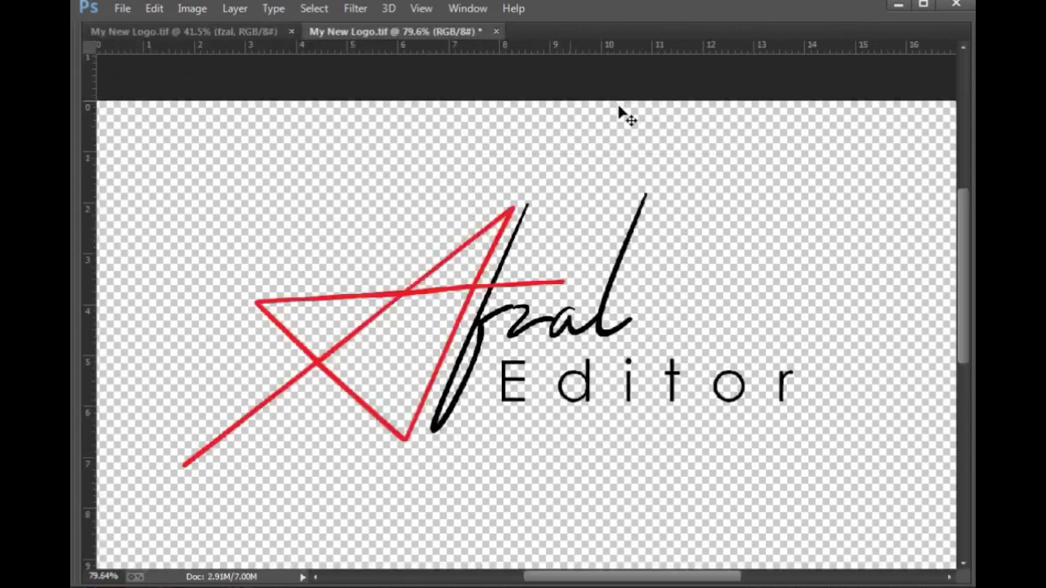
Step: Try an outside stroke in red (ed1c24), sampled from the A itself, to thicken the A's lines, and undo it
click(473, 296)
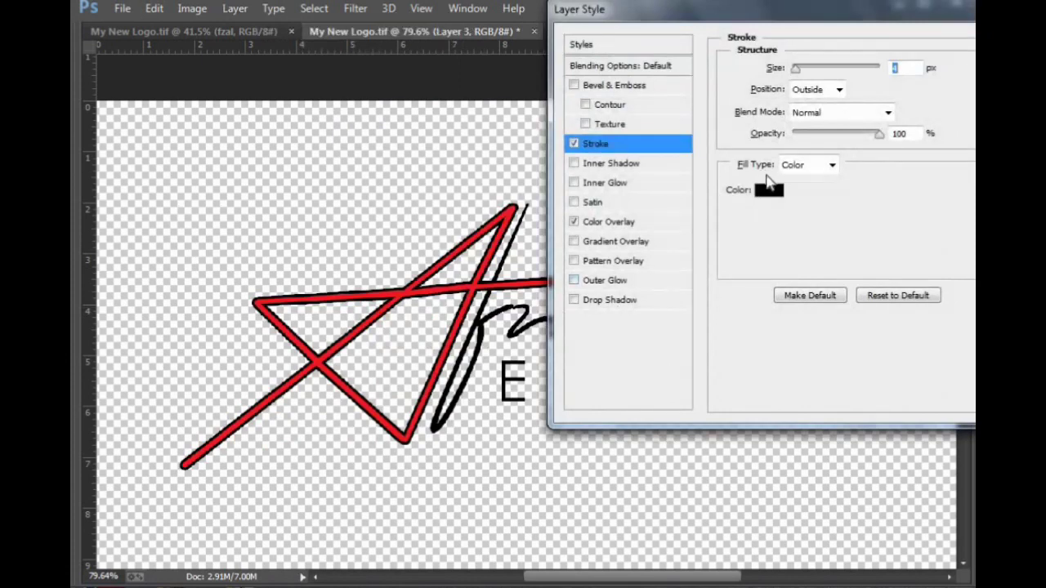
click(768, 187)
click(382, 293)
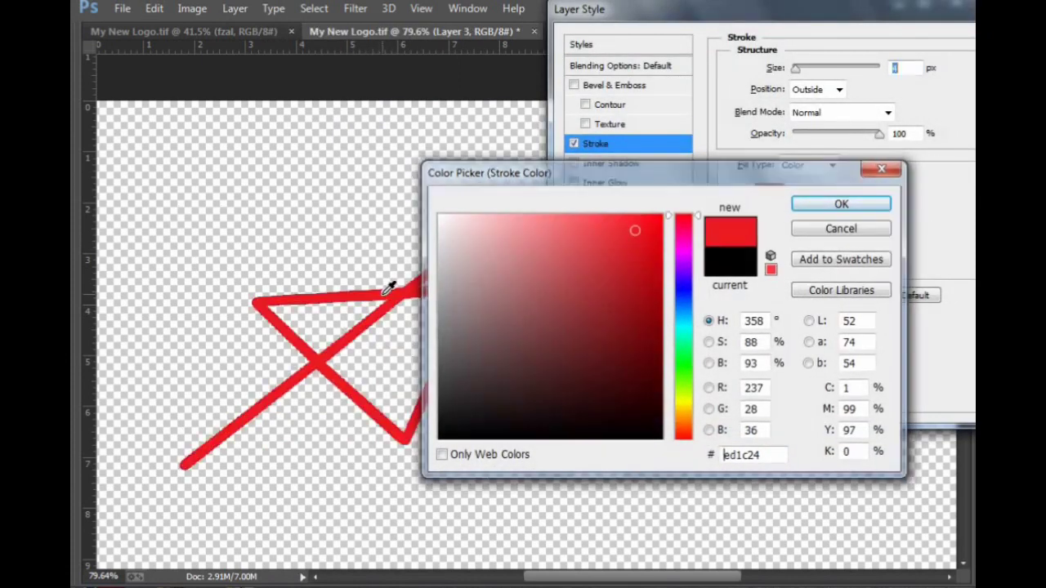
key(Return)
key(Return)
key(ctrl+minus)
key(ctrl+minus)
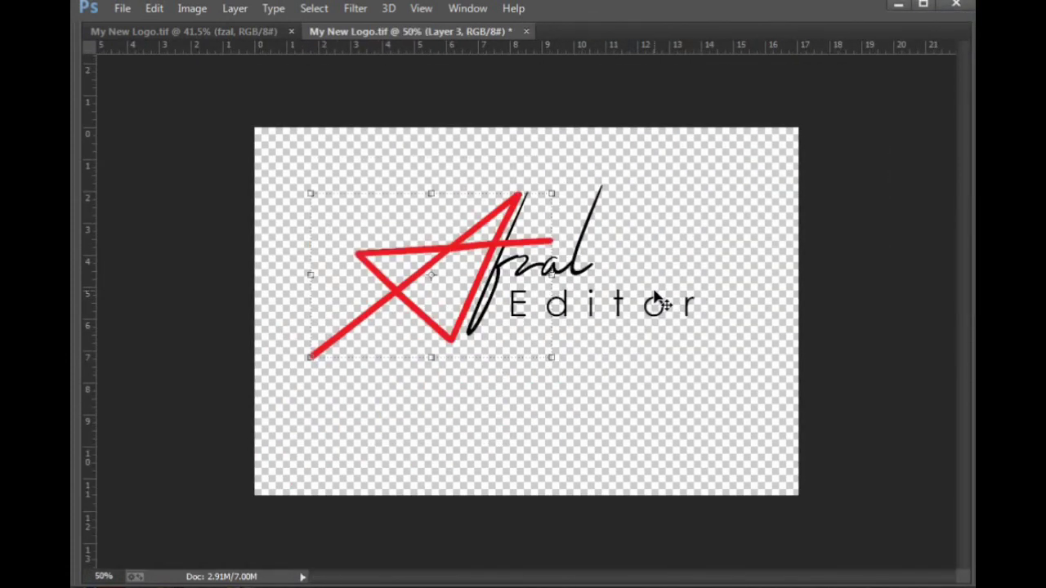
drag(316, 174, 790, 360)
scroll(791, 362, down, 3)
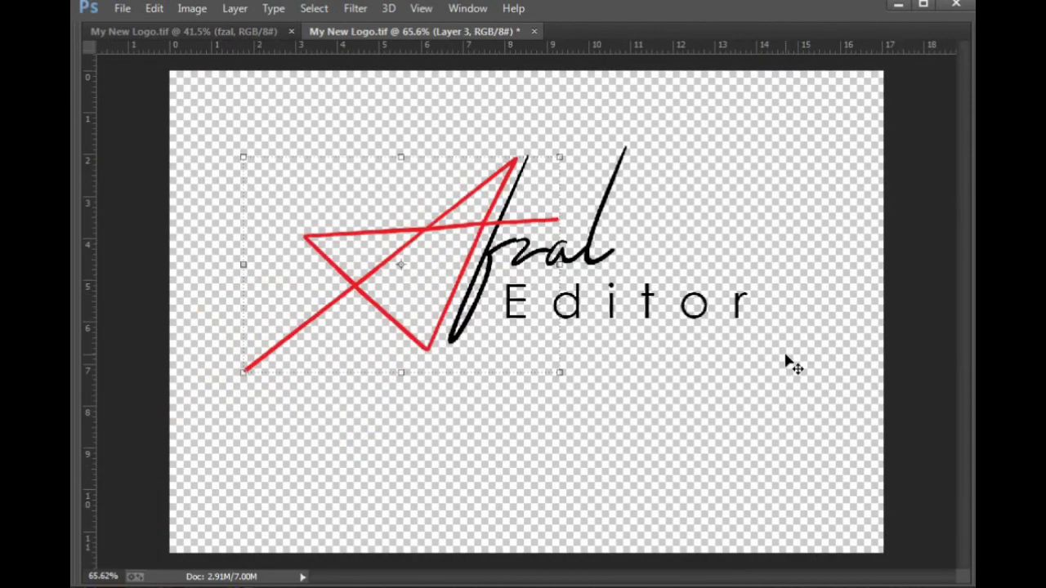